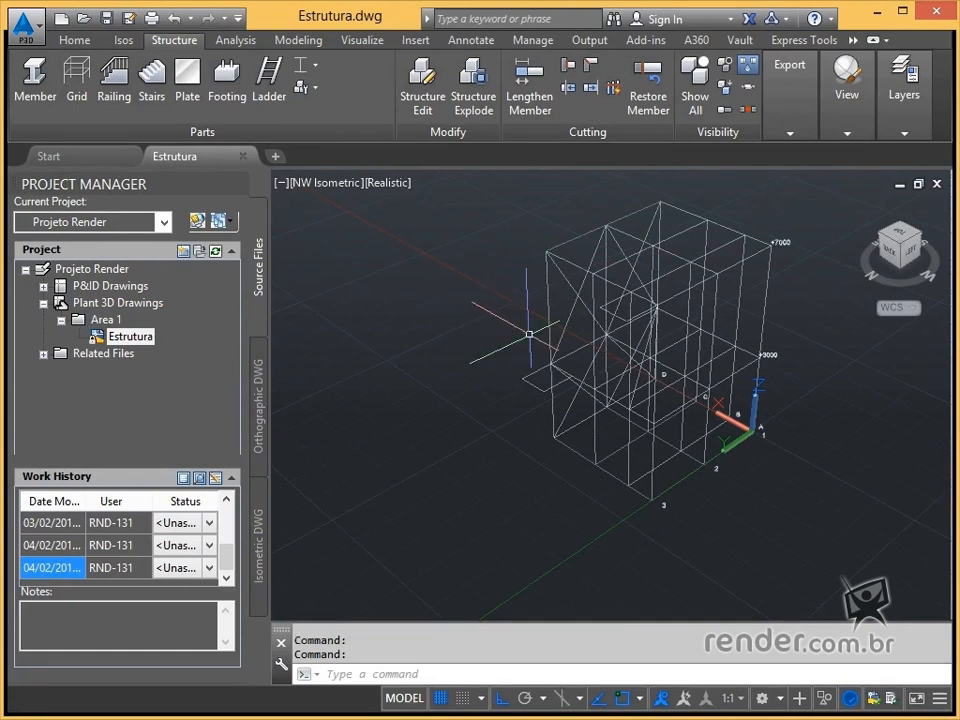
# Open the structural member settings and set the shape standard to DIN
pyautogui.moveTo(529, 334); pyautogui.dragTo(438, 351, button='middle')
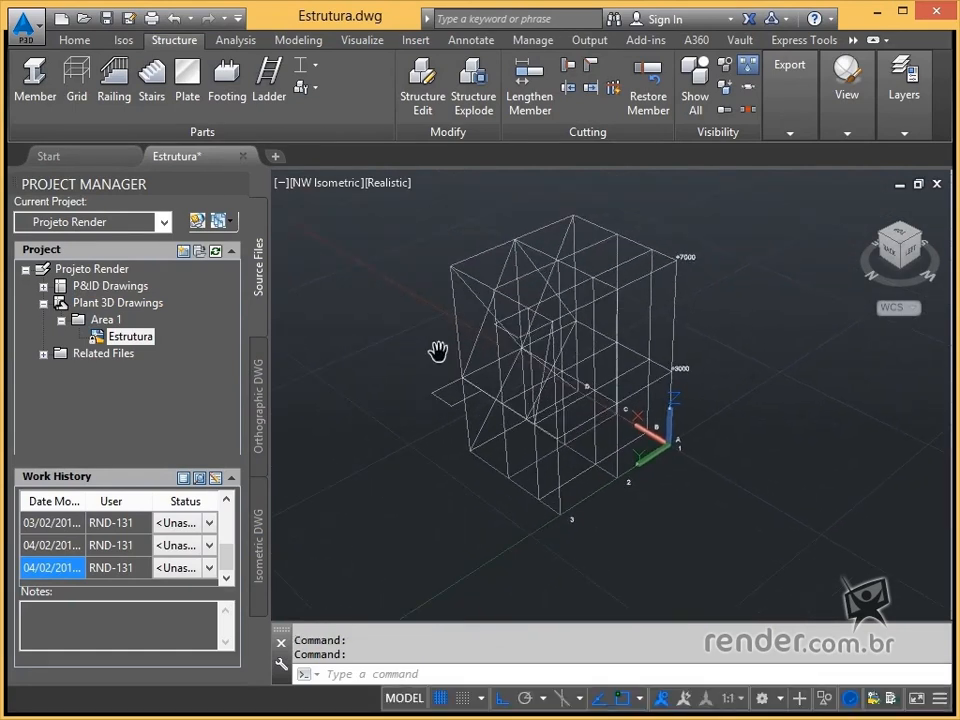
pyautogui.click(304, 95)
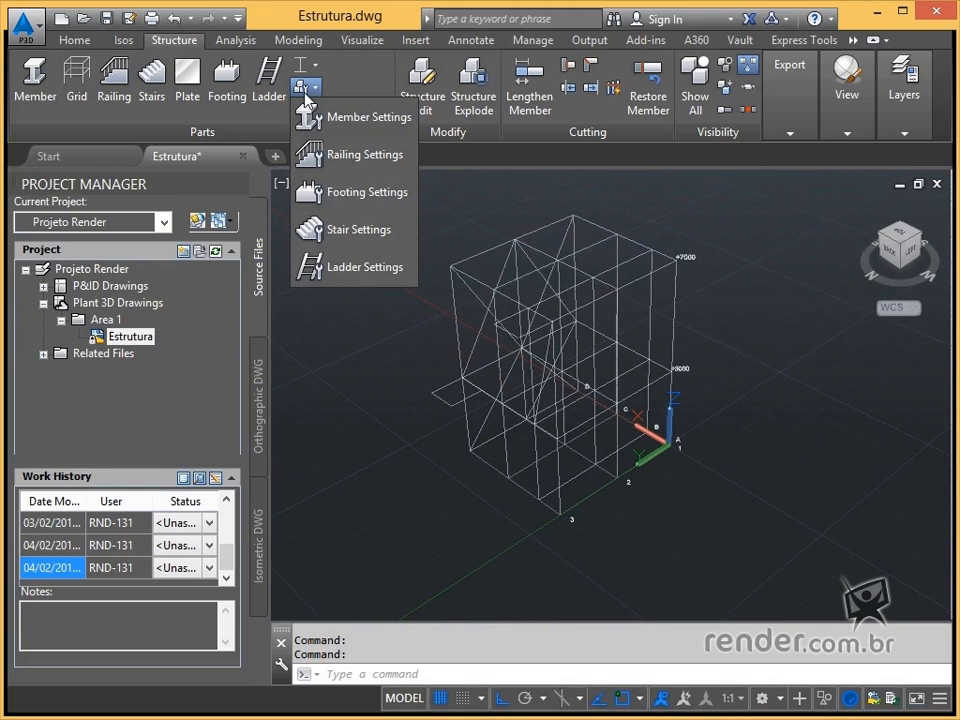
pyautogui.click(380, 131)
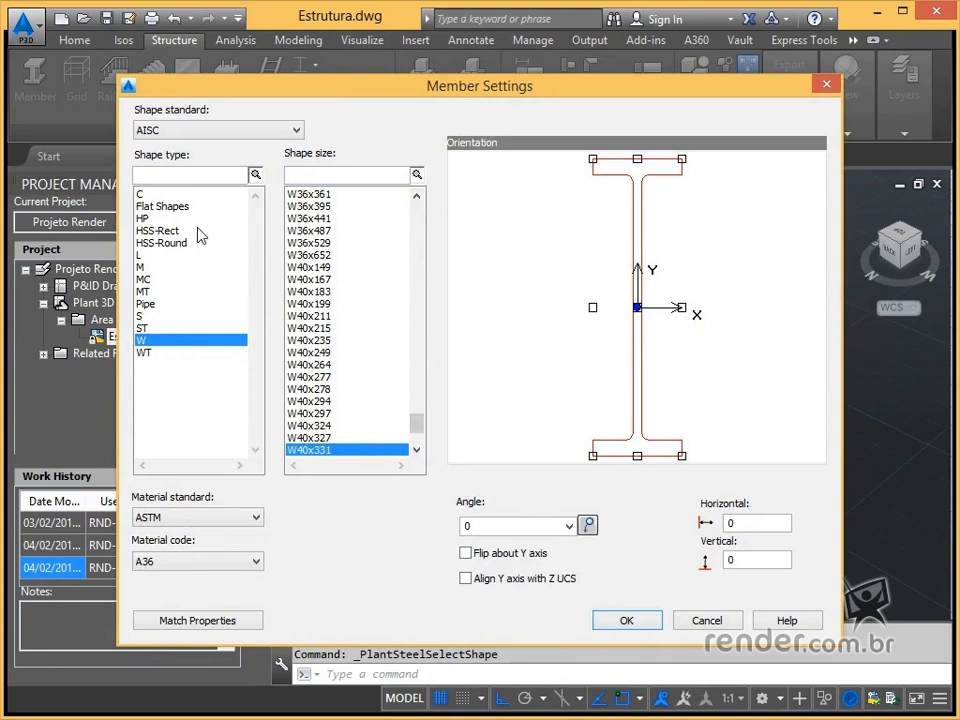
pyautogui.click(160, 230)
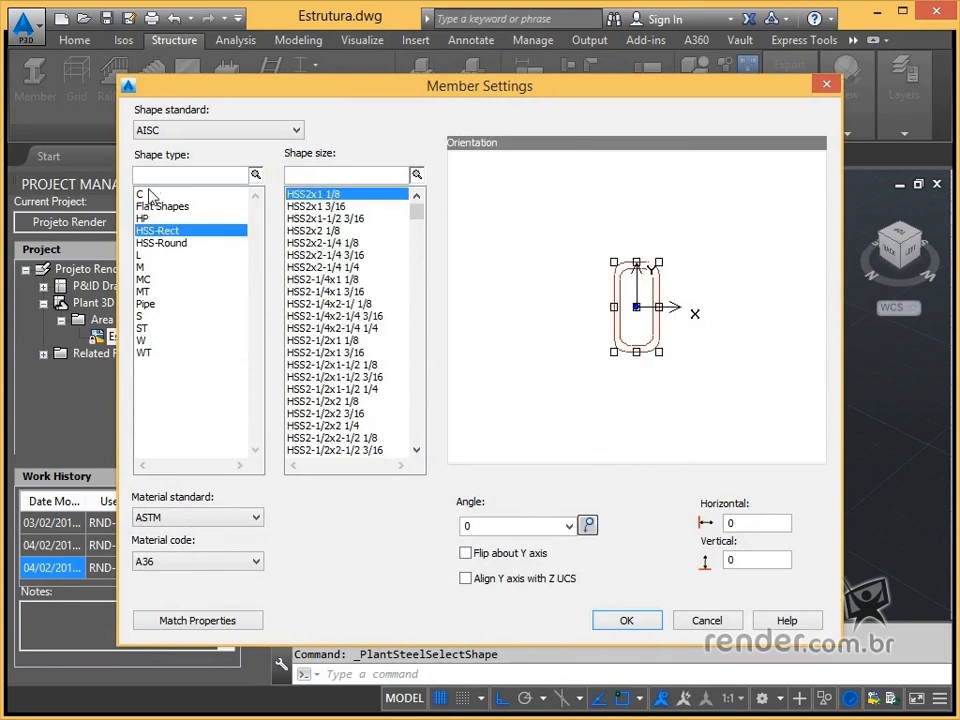
pyautogui.click(143, 194)
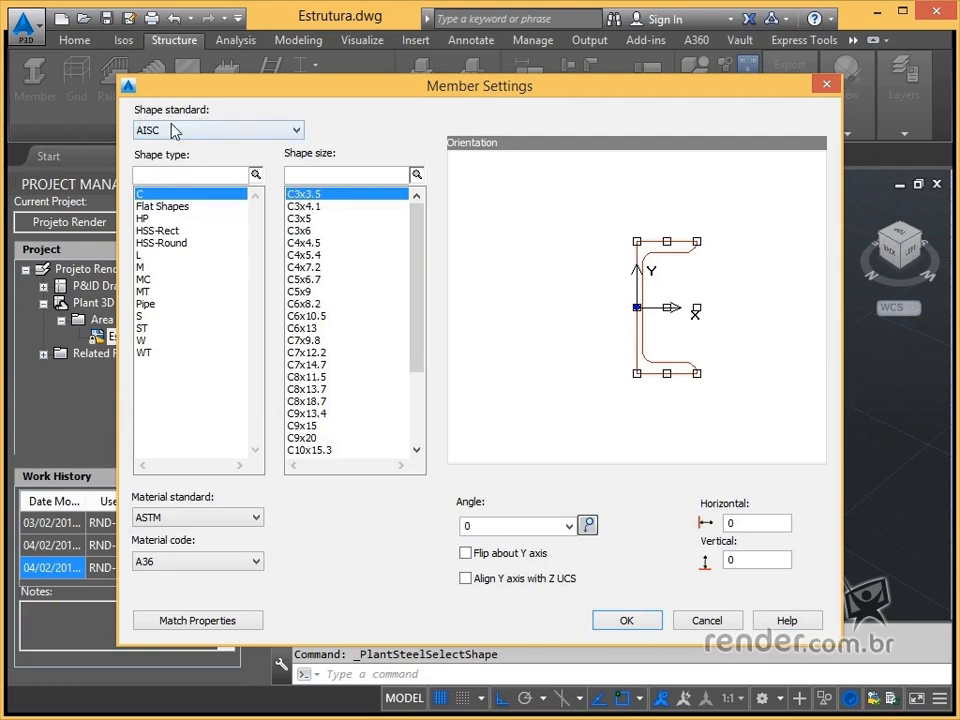
pyautogui.click(183, 137)
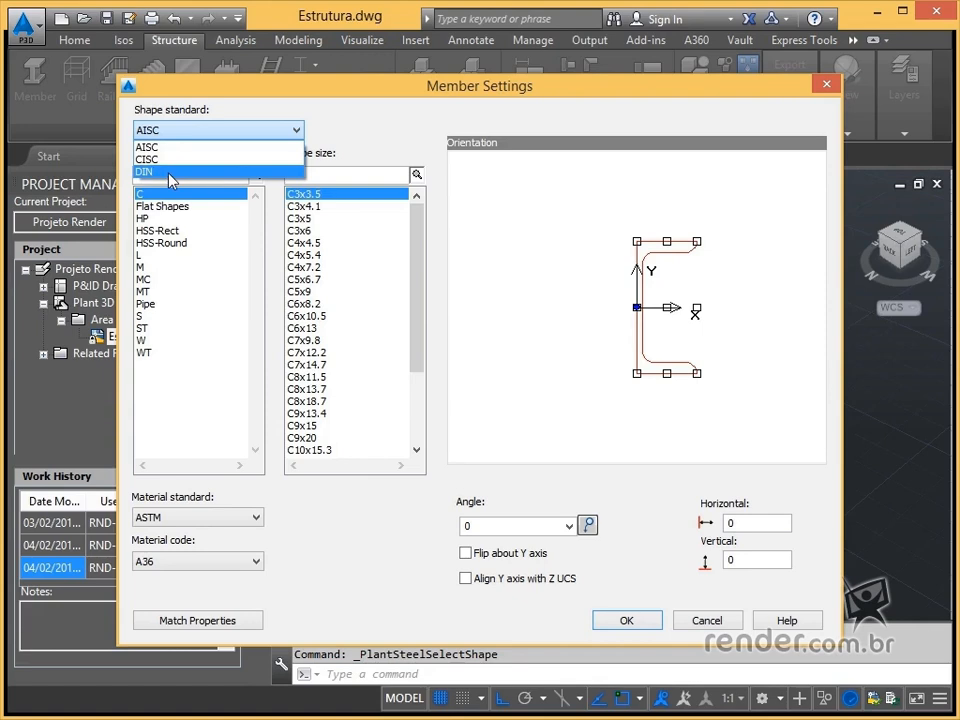
pyautogui.click(170, 172)
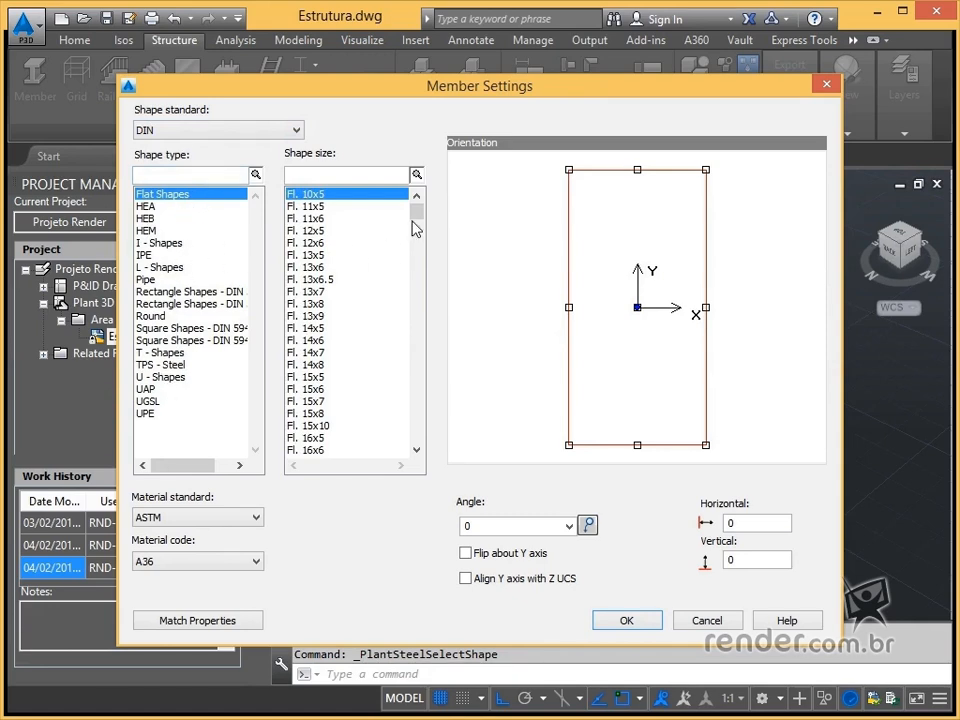
# Preview the rectangle, T and HEA profiles among the DIN shape types
pyautogui.moveTo(417, 222)
pyautogui.mouseDown()
pyautogui.moveTo(411, 437)
pyautogui.moveTo(418, 208)
pyautogui.moveTo(416, 445)
pyautogui.moveTo(418, 208)
pyautogui.mouseUp()
pyautogui.click(148, 304)
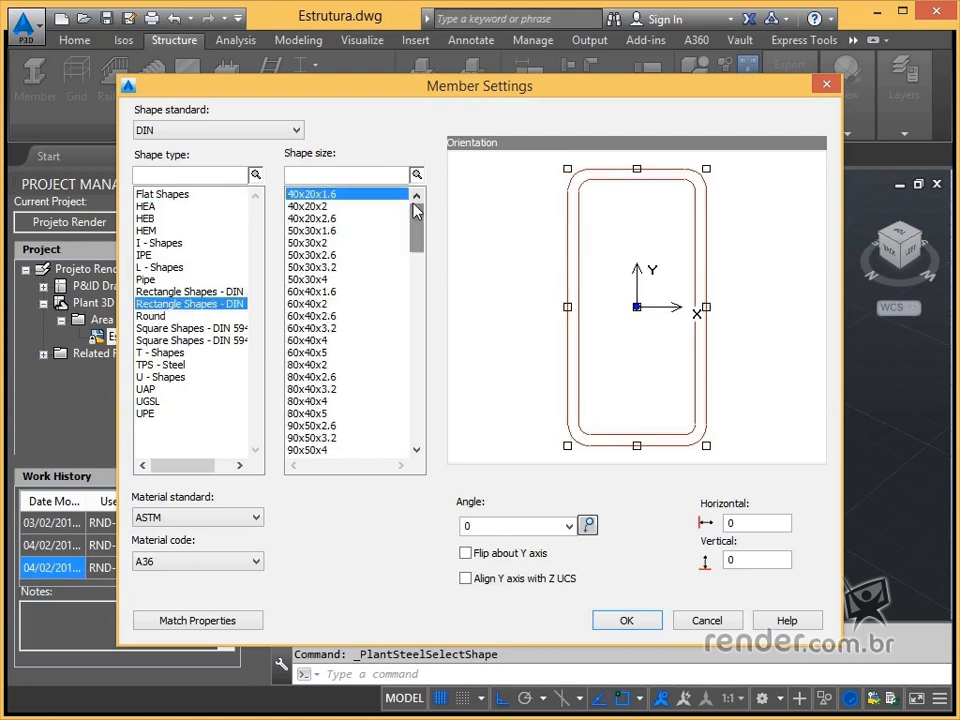
pyautogui.click(168, 355)
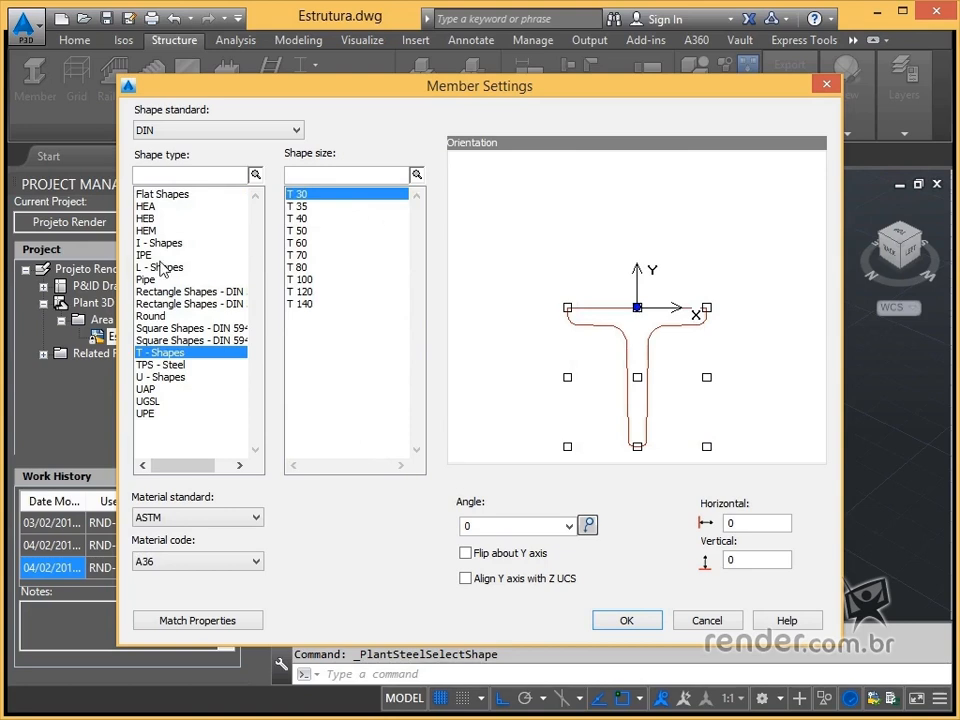
pyautogui.click(152, 208)
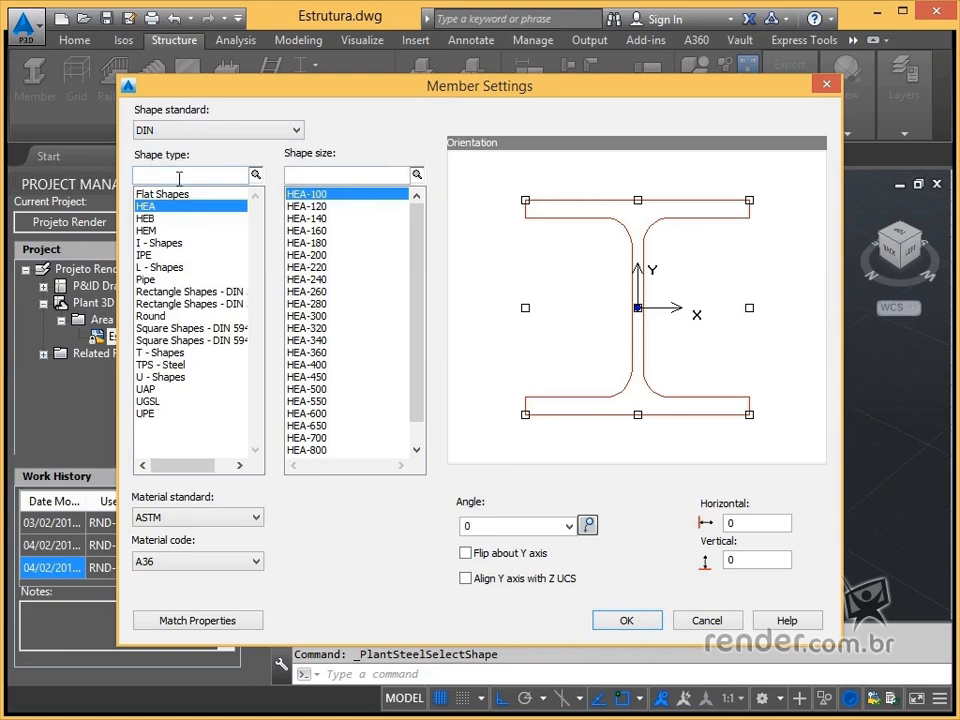
pyautogui.scroll(-1, 418, 281)
pyautogui.scroll(1, 418, 261)
# Filter the DIN shape types by "square"
pyautogui.write('squaere')
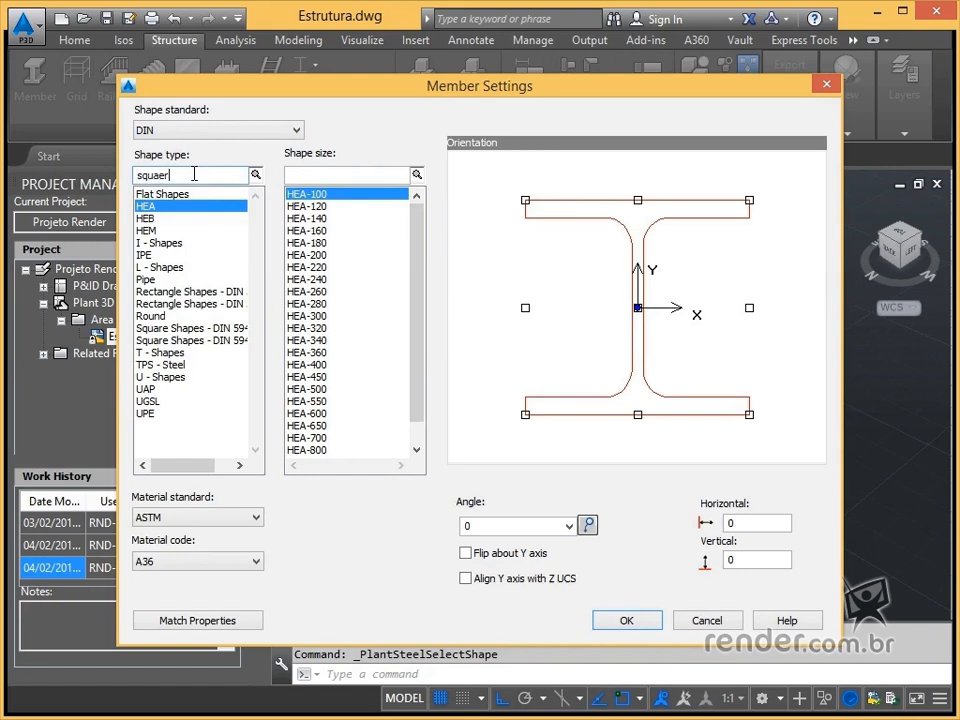
pyautogui.press('BackSpace')
pyautogui.press('BackSpace')
pyautogui.press('BackSpace')
pyautogui.write('re')
pyautogui.click(256, 174)
# Choose the second square shape type and filter its sizes by 200, using the 200x200x5 profile
pyautogui.click(321, 176)
pyautogui.write('200')
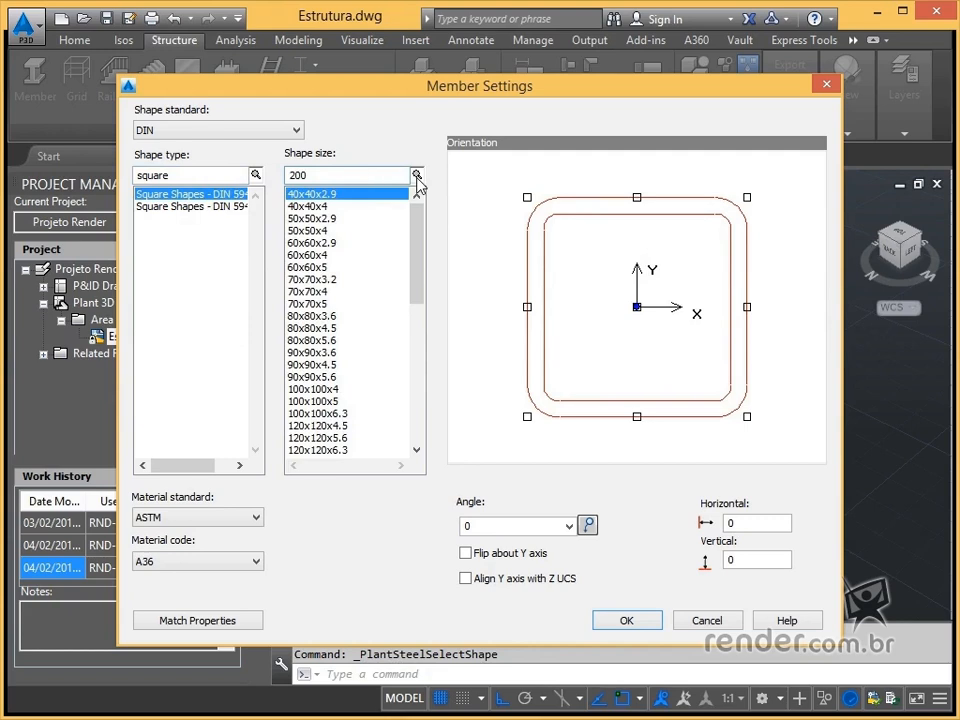
pyautogui.click(417, 176)
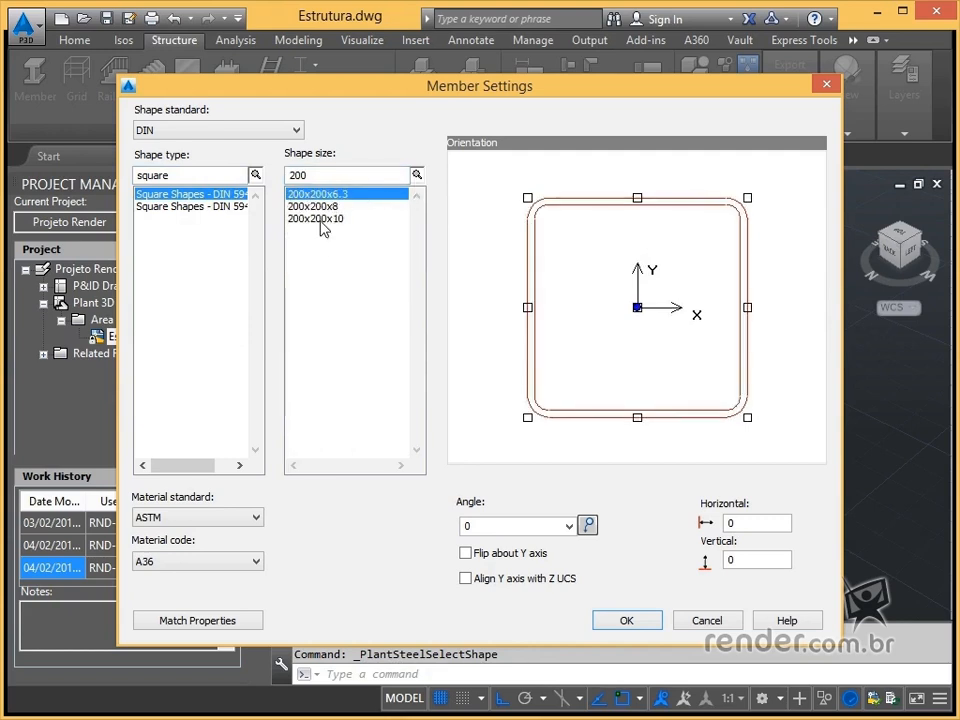
pyautogui.click(181, 207)
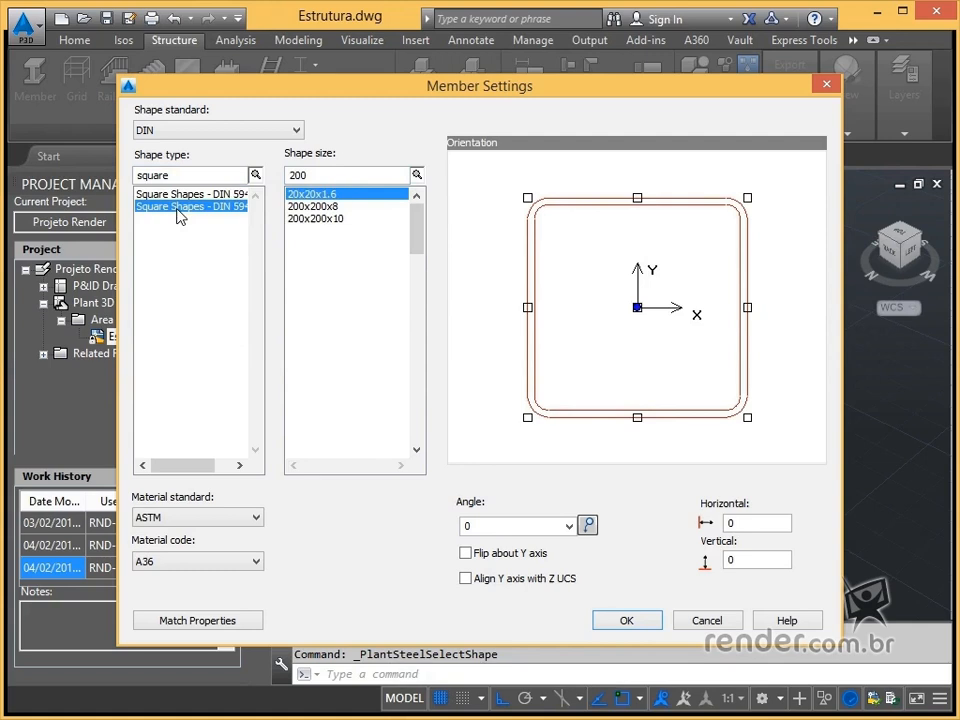
pyautogui.click(420, 179)
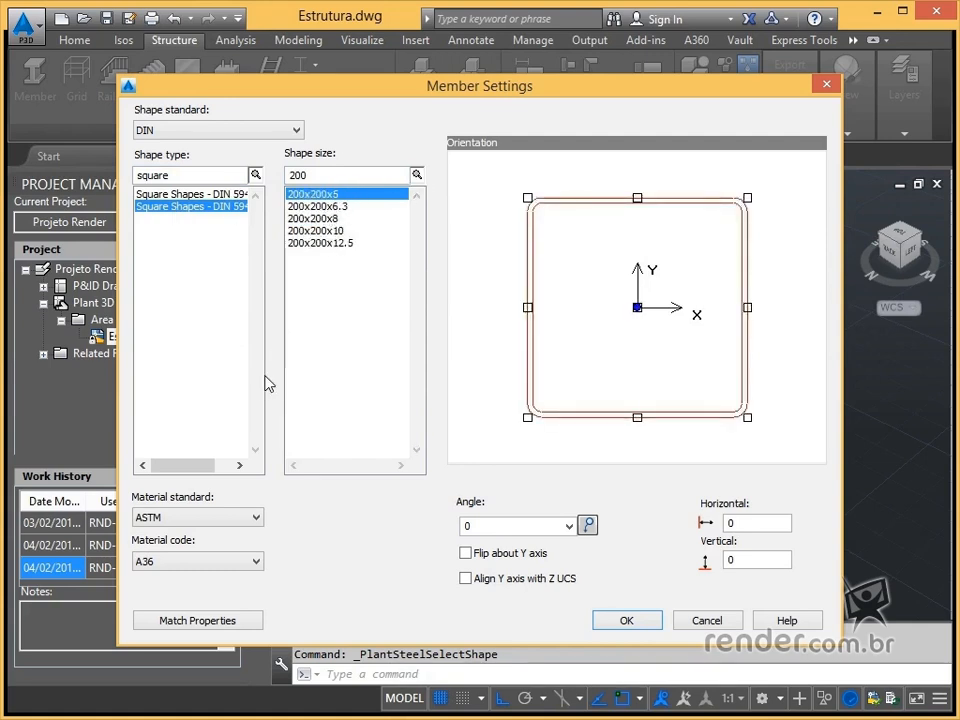
# Set the member's material standard to ASTM and its material code to A36
pyautogui.click(200, 519)
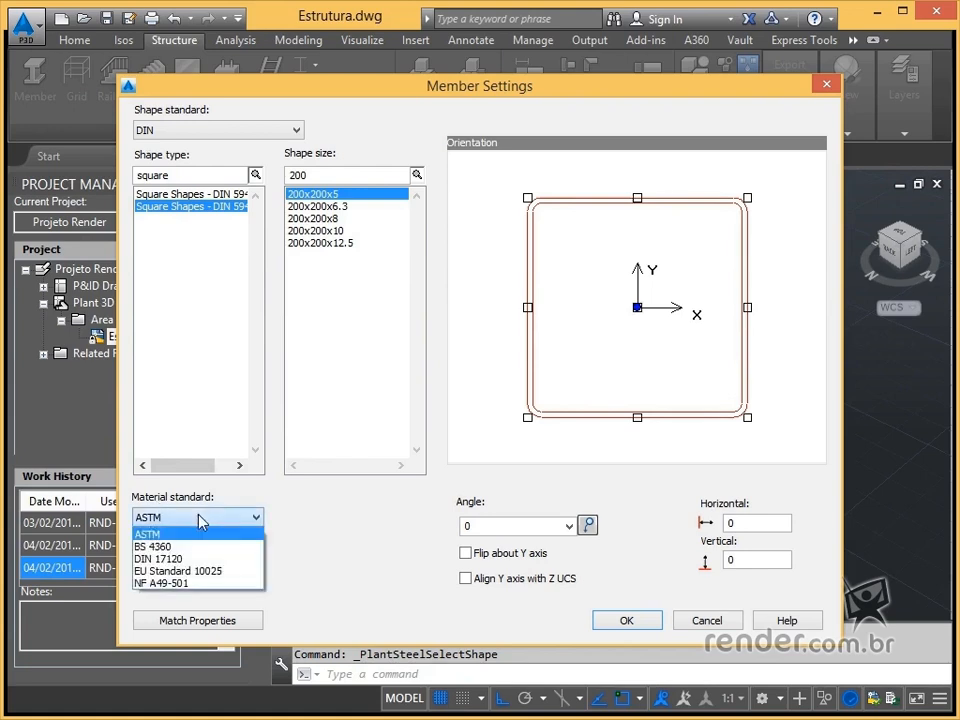
pyautogui.click(151, 538)
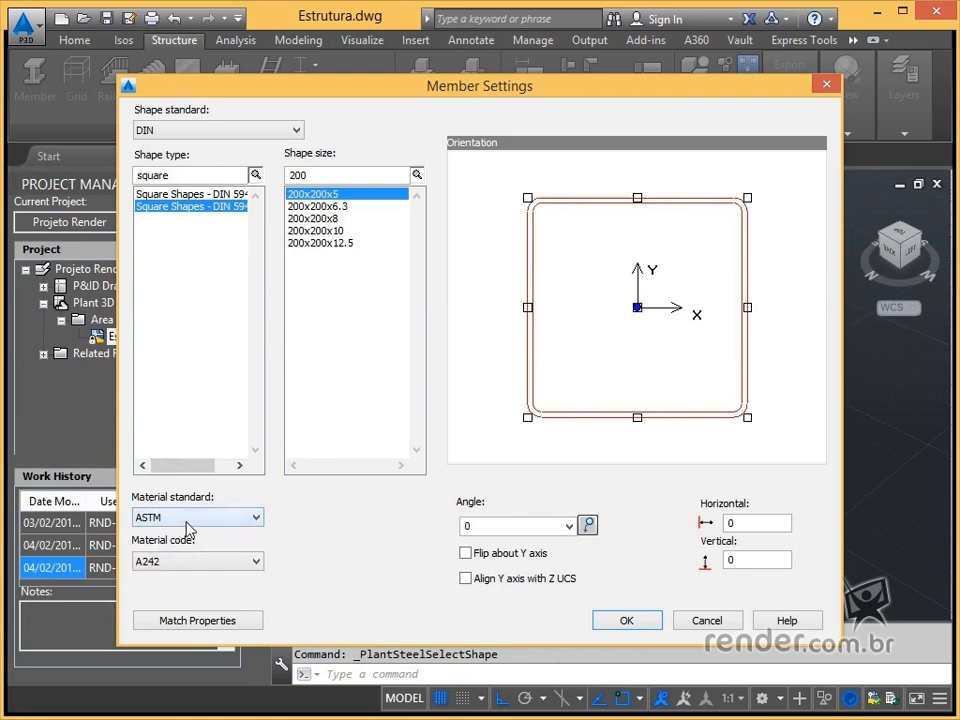
pyautogui.click(186, 562)
pyautogui.click(187, 562)
pyautogui.moveTo(393, 89); pyautogui.dragTo(403, 34)
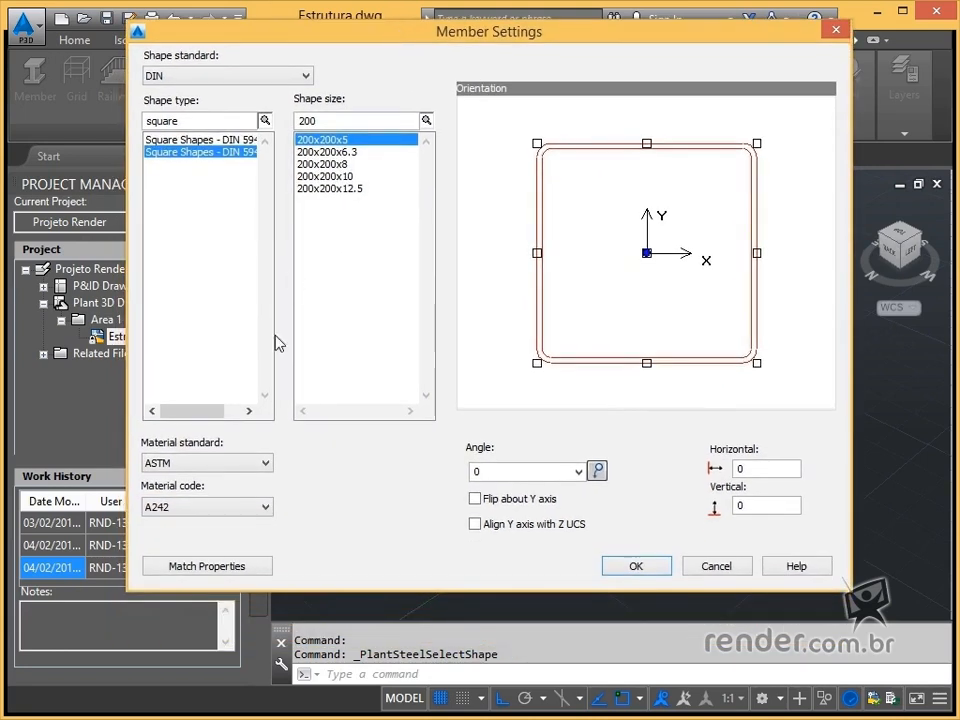
pyautogui.click(206, 507)
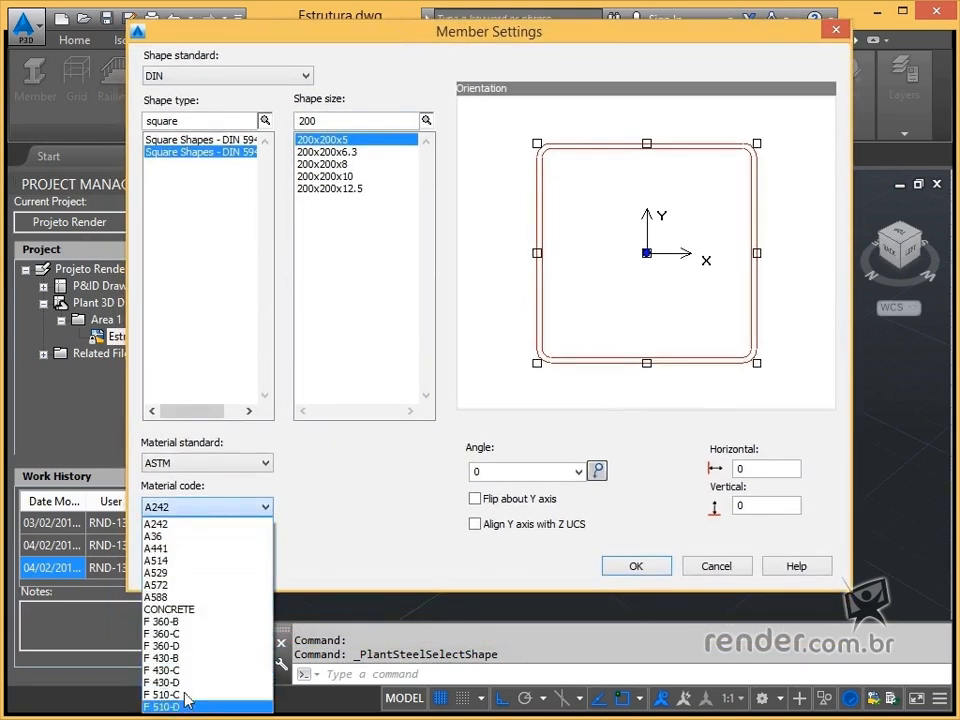
pyautogui.click(182, 537)
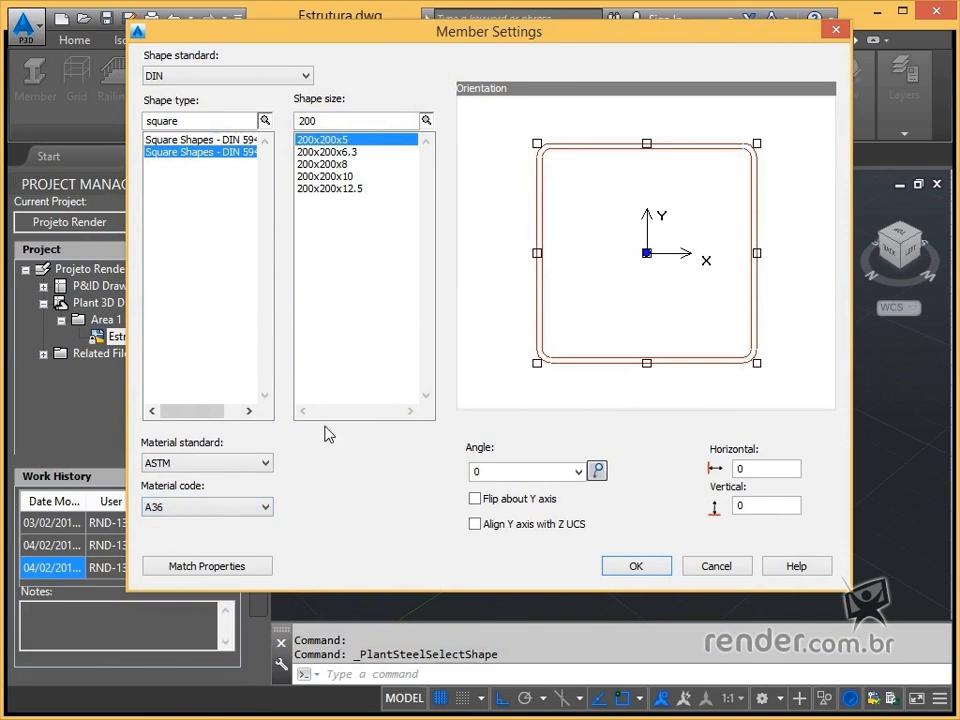
pyautogui.moveTo(512, 45); pyautogui.dragTo(499, 107)
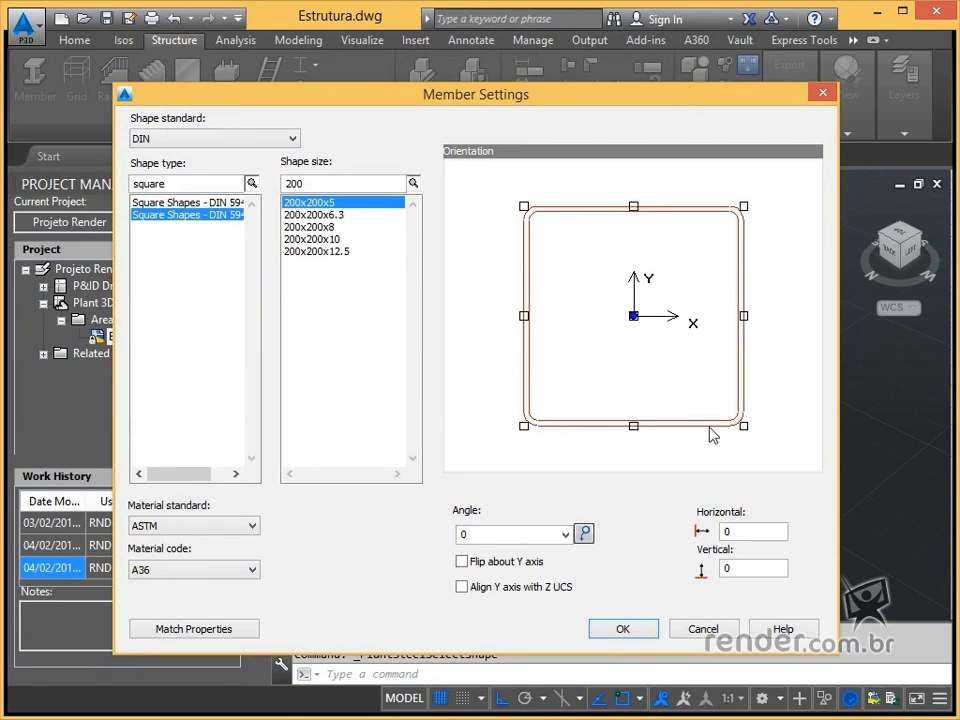
# Try several insertion points on the square profile's corners, edge midpoints and centre
pyautogui.click(523, 206)
pyautogui.click(633, 206)
pyautogui.click(633, 426)
pyautogui.click(744, 316)
pyautogui.click(524, 317)
pyautogui.click(634, 316)
pyautogui.click(634, 426)
pyautogui.click(744, 426)
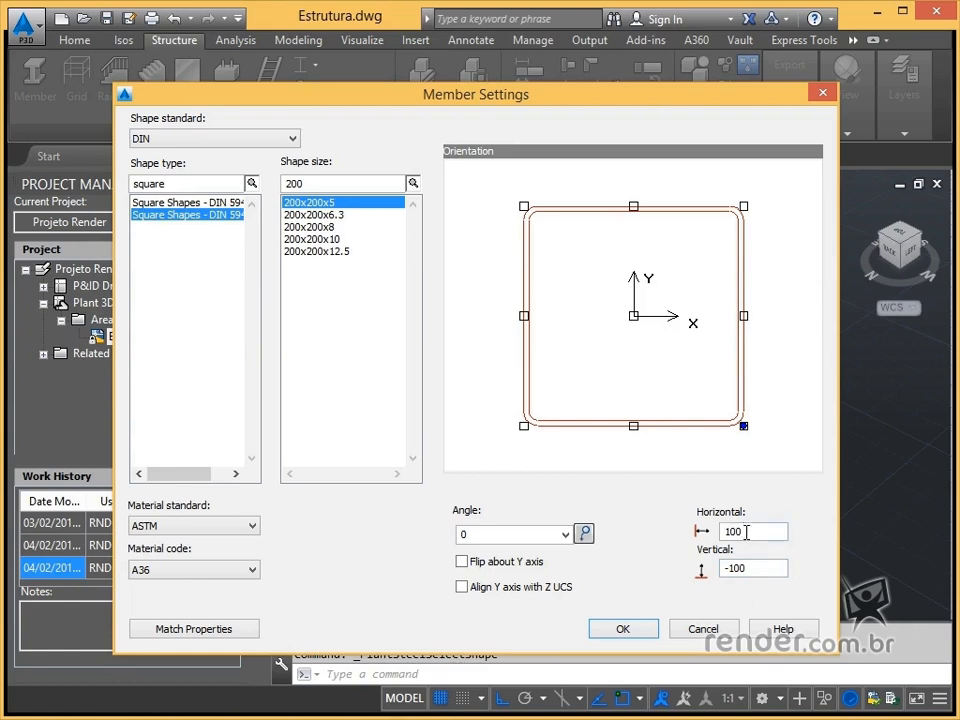
# Try an insertion point offset of 50 horizontally and 50 vertically, and return it to the profile's centre
pyautogui.moveTo(746, 532); pyautogui.dragTo(713, 532)
pyautogui.write('50')
pyautogui.moveTo(776, 568); pyautogui.dragTo(718, 568)
pyautogui.write('50')
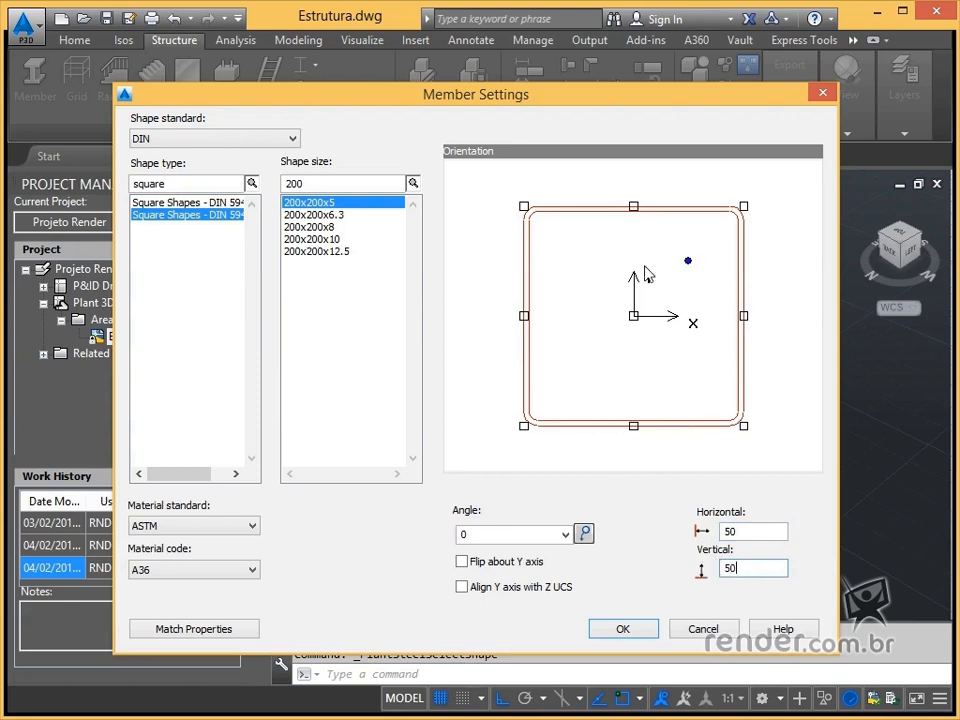
pyautogui.click(634, 316)
# Try profile rotation angles of 15, 45 and 35, and return the angle to 0
pyautogui.click(509, 535)
pyautogui.write('15')
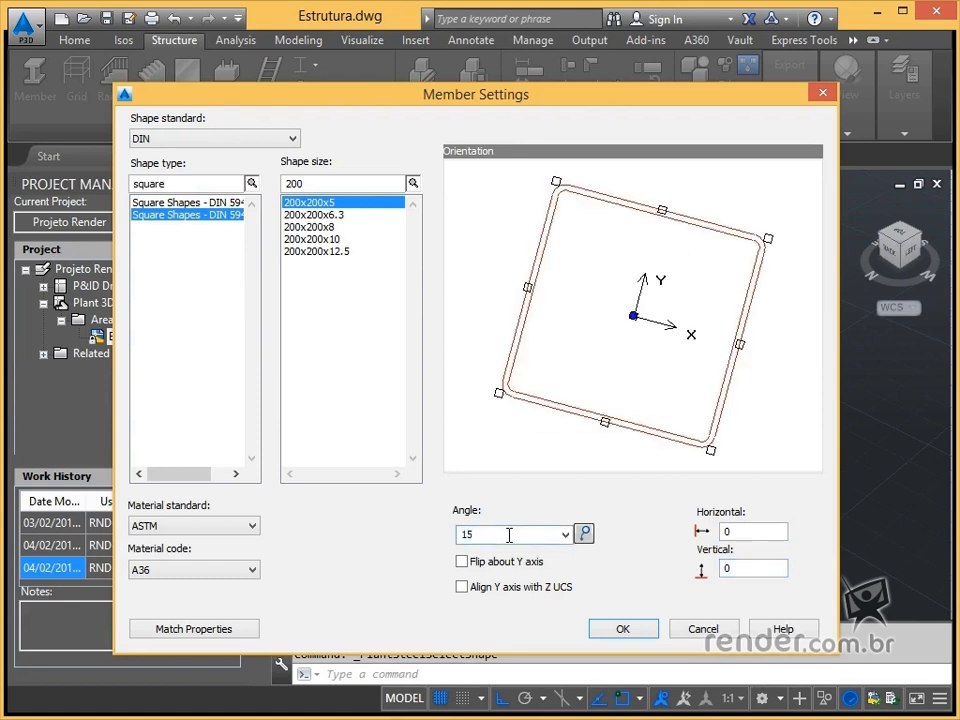
pyautogui.press('BackSpace')
pyautogui.press('BackSpace')
pyautogui.write('45')
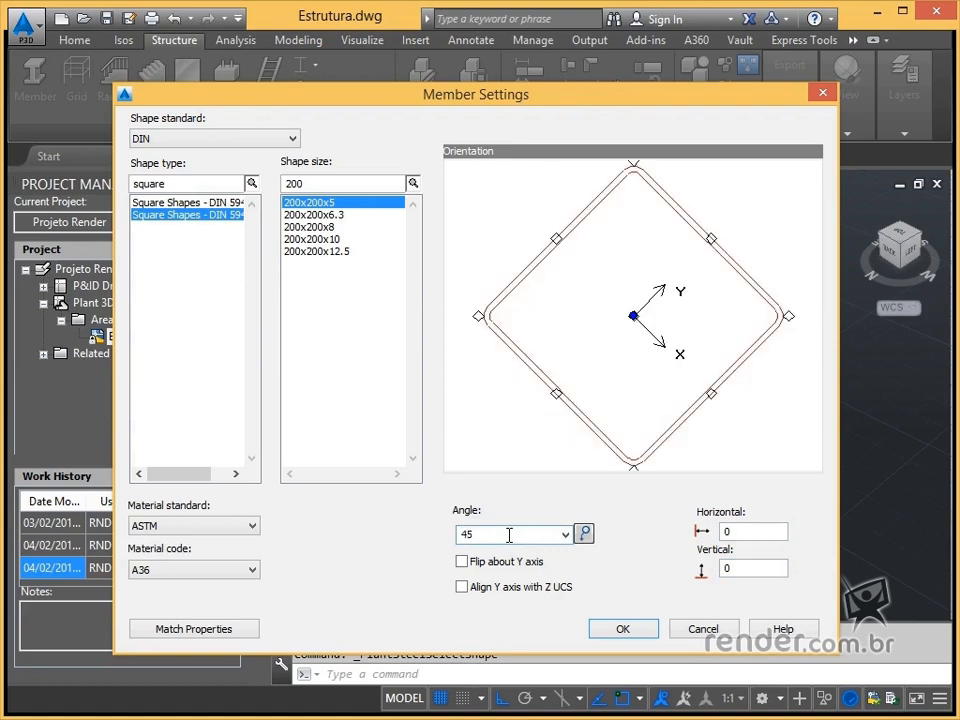
pyautogui.press('BackSpace')
pyautogui.press('BackSpace')
pyautogui.write('35')
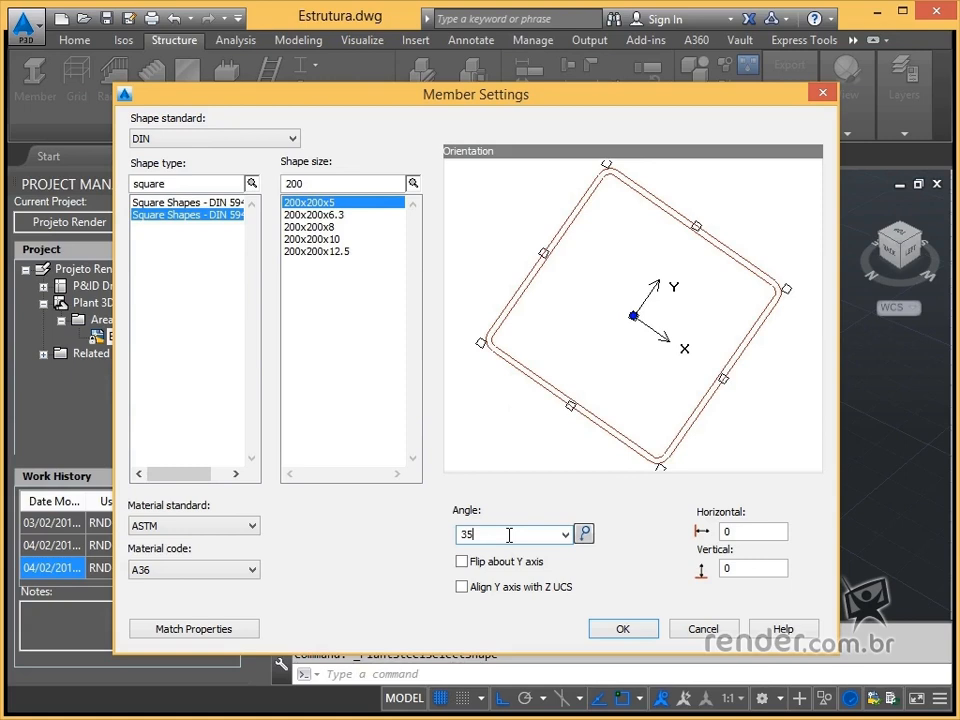
pyautogui.press('BackSpace')
pyautogui.write('0')
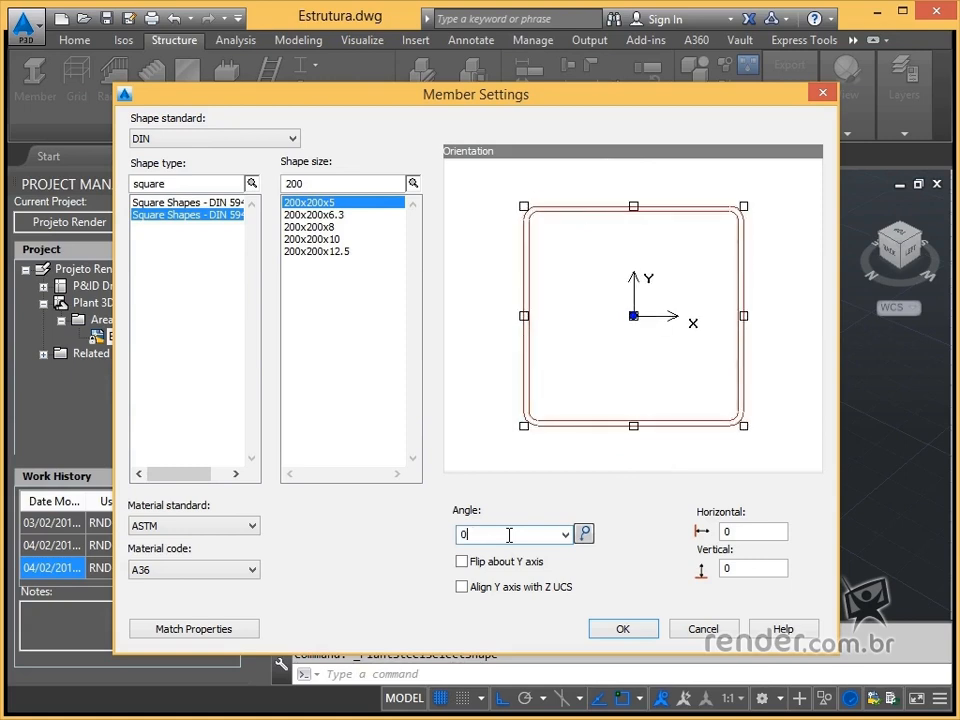
# Try flipping the profile about the Y axis, and accept the member settings with the flip turned off
pyautogui.click(463, 564)
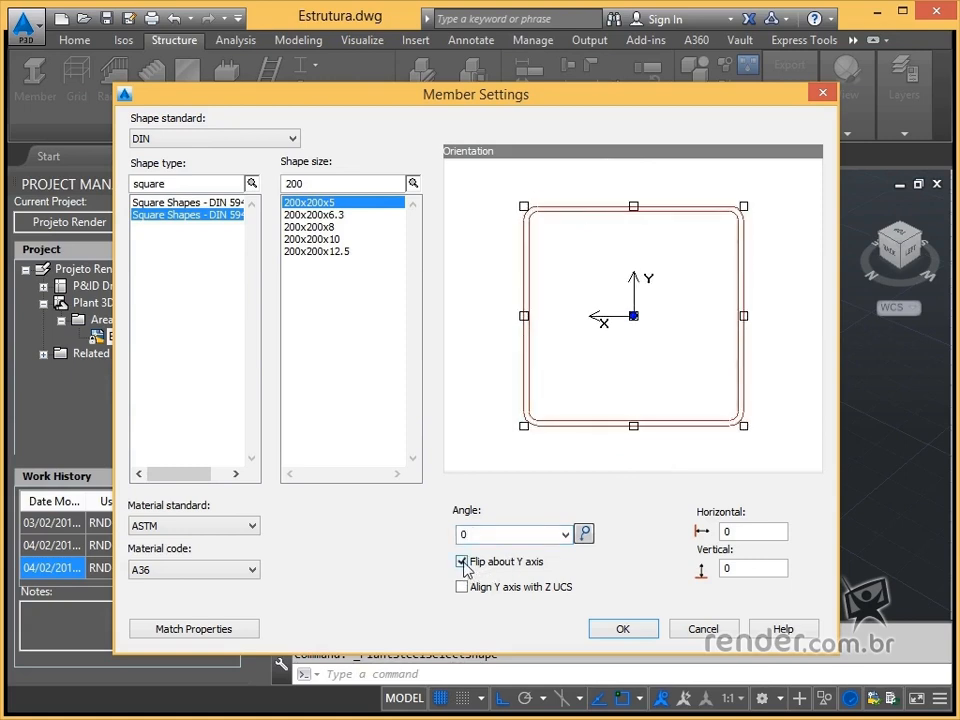
pyautogui.click(462, 563)
pyautogui.click(462, 563)
pyautogui.click(462, 563)
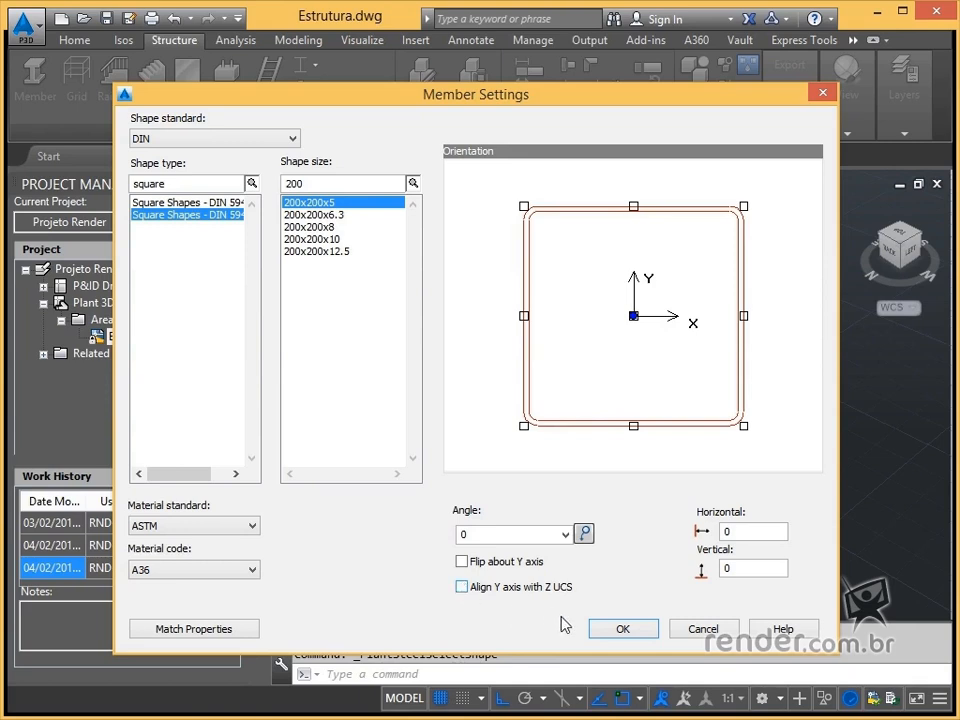
pyautogui.click(623, 630)
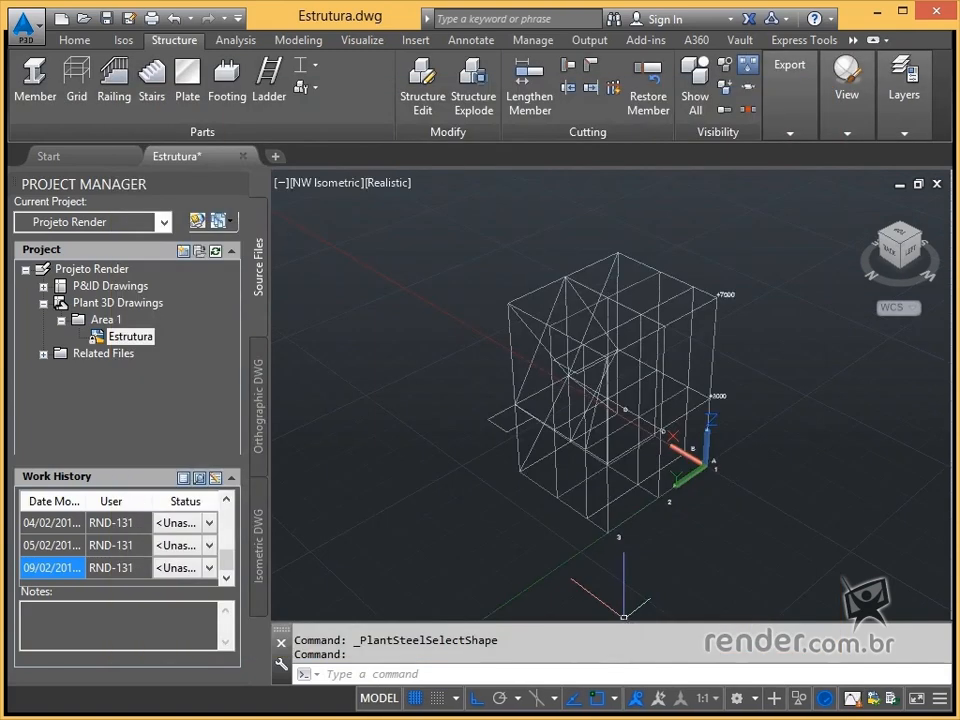
# Place a vertical structural member from the base grid point at 2500, 5000 up to the +7000 level
pyautogui.click(36, 82)
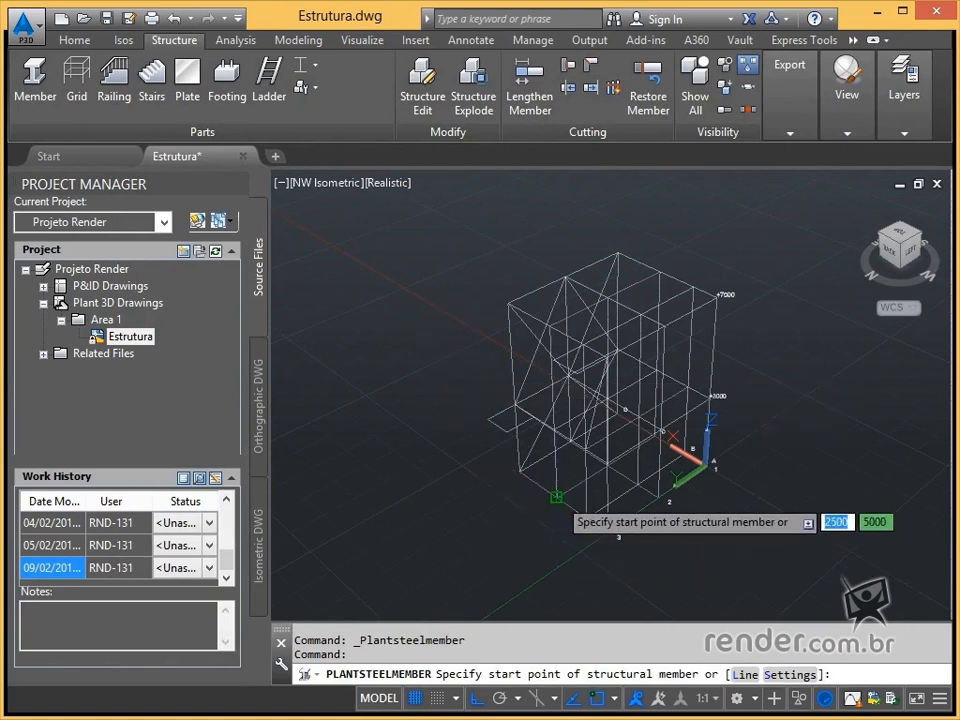
pyautogui.click(557, 497)
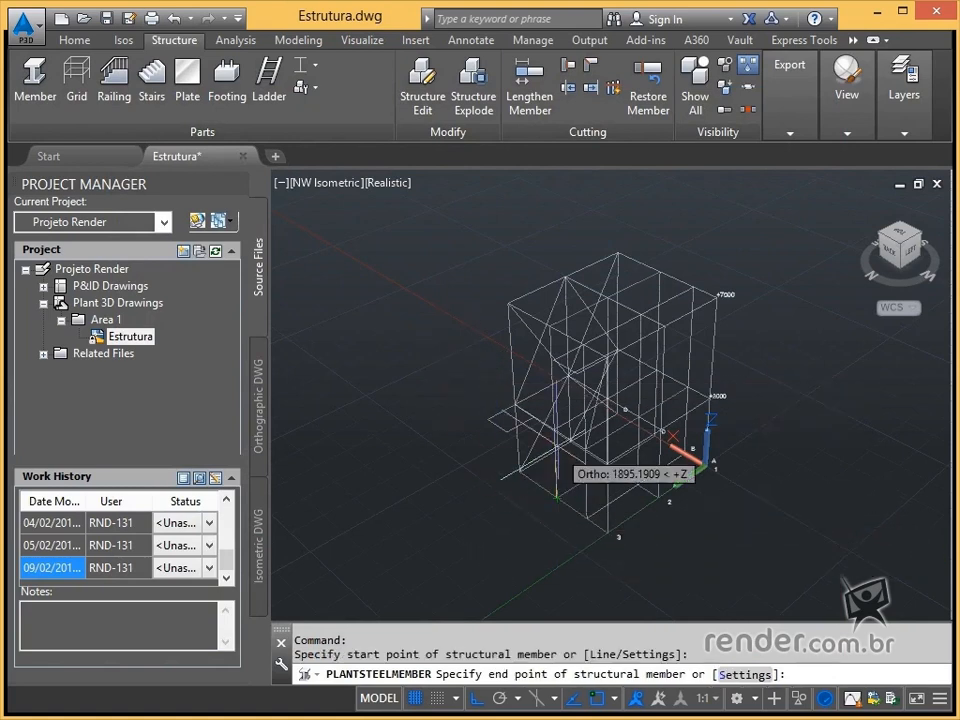
pyautogui.click(549, 326)
pyautogui.press('Escape')
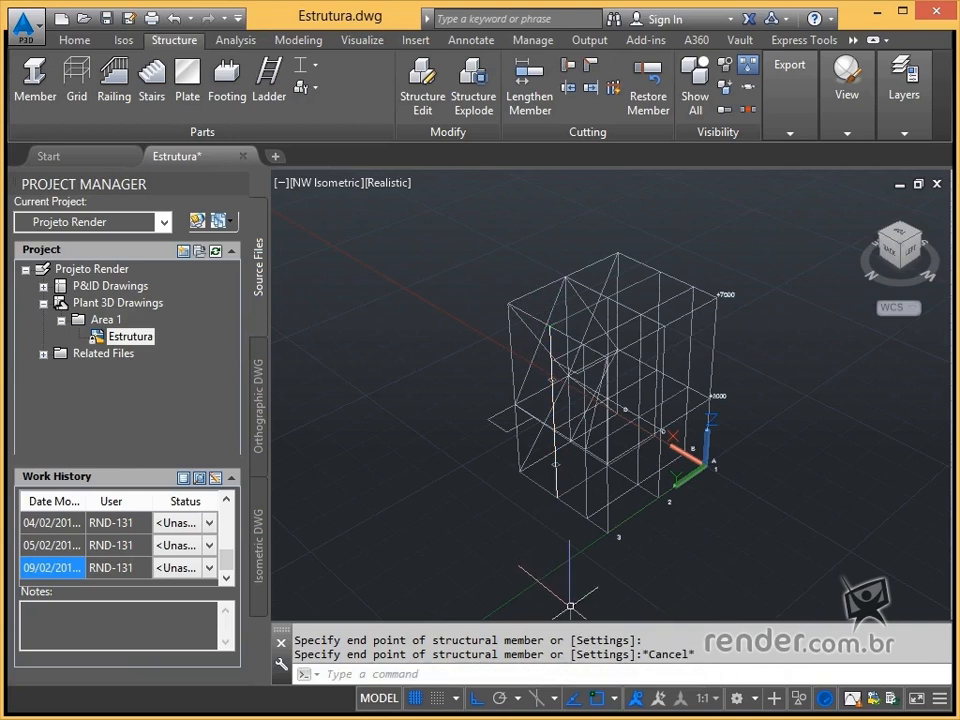
pyautogui.press('Escape')
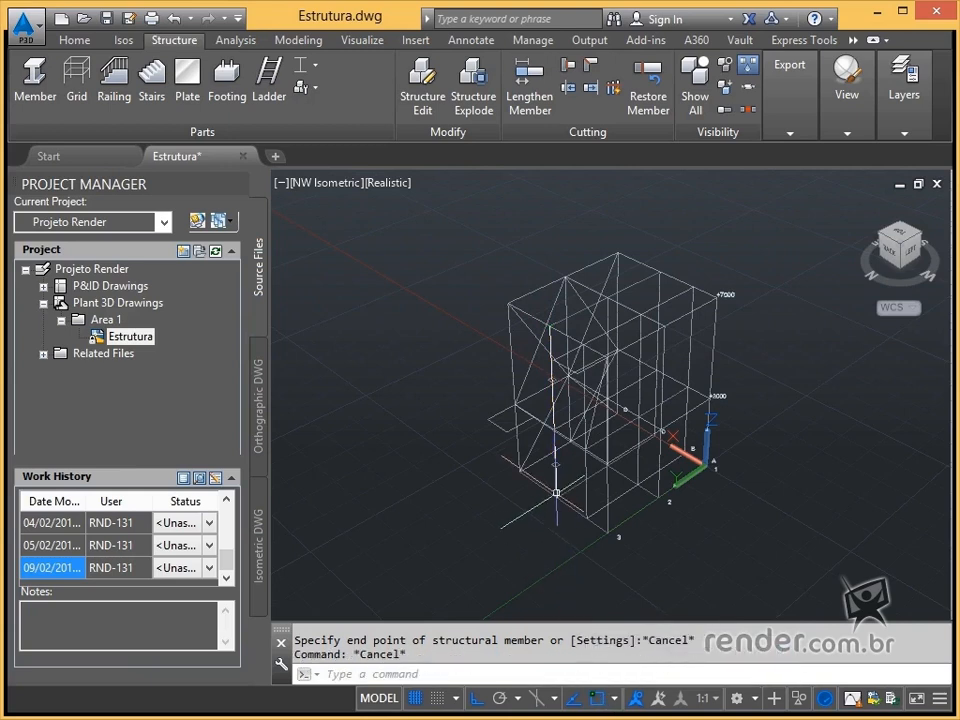
# Erase the vertical structural member standing on the base grid point at 2500, 5000
pyautogui.click(556, 486)
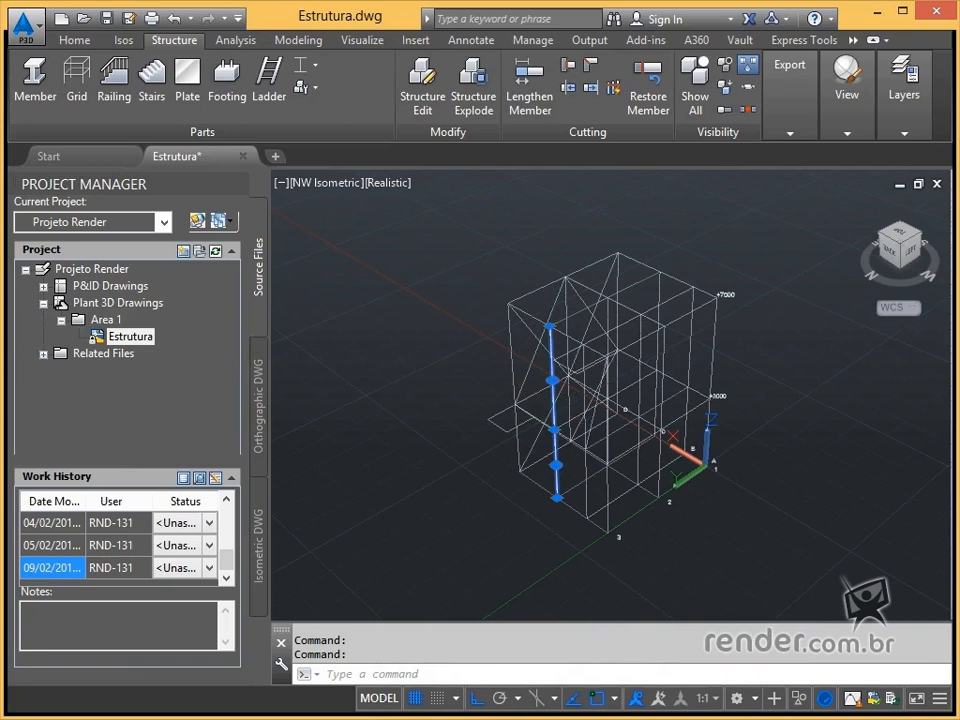
pyautogui.rightClick(556, 405)
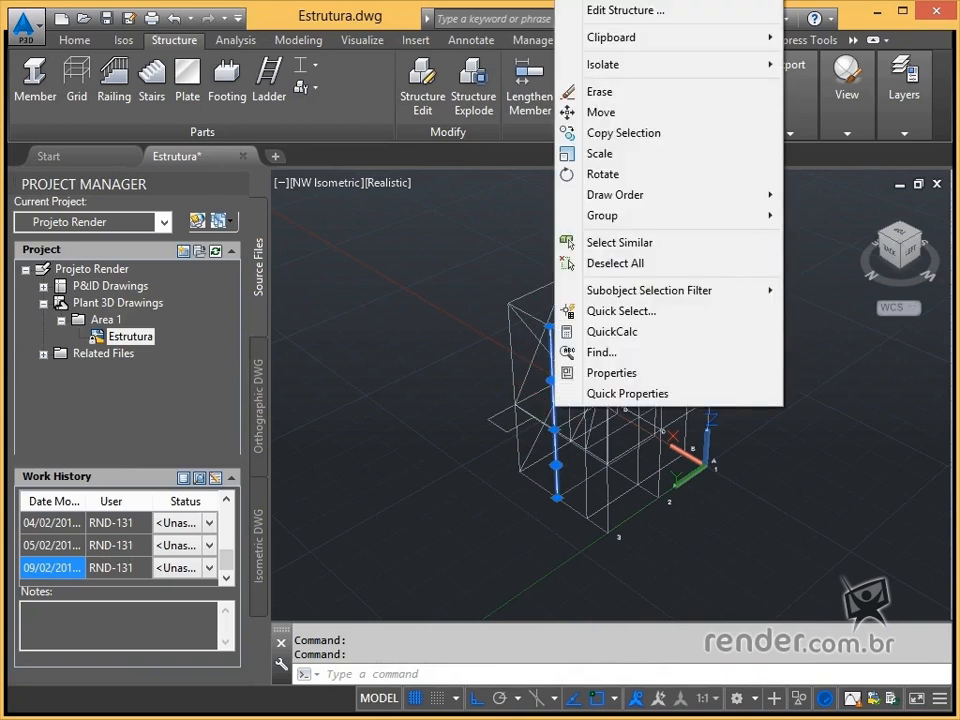
pyautogui.click(600, 91)
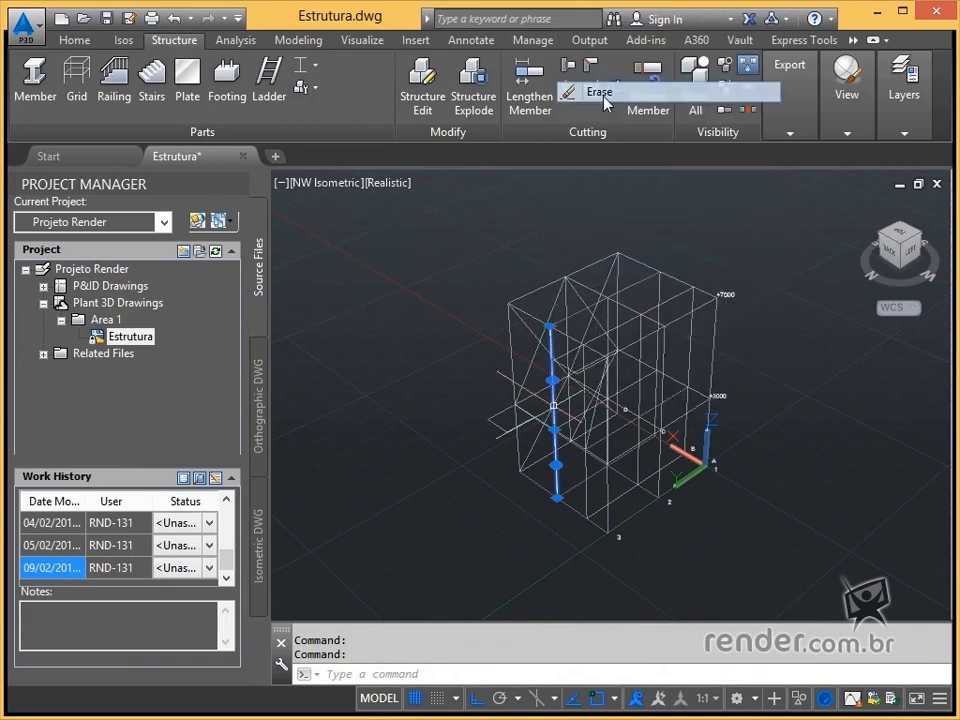
# Set the structural member profile to the AISC standard, shape type W, size W5x16
pyautogui.click(307, 93)
pyautogui.click(318, 116)
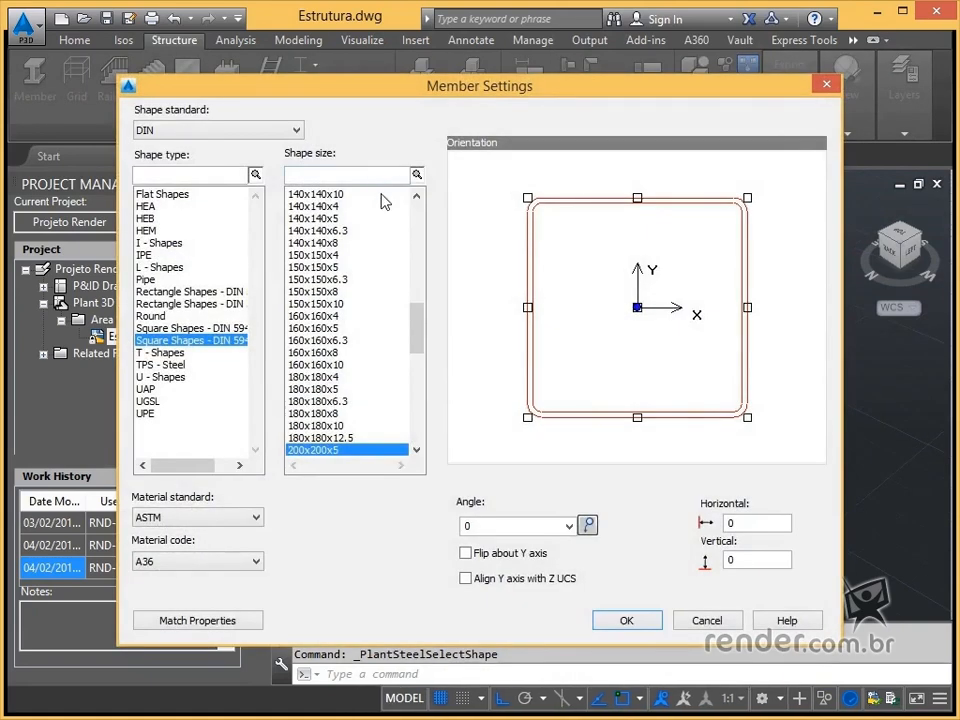
pyautogui.click(281, 131)
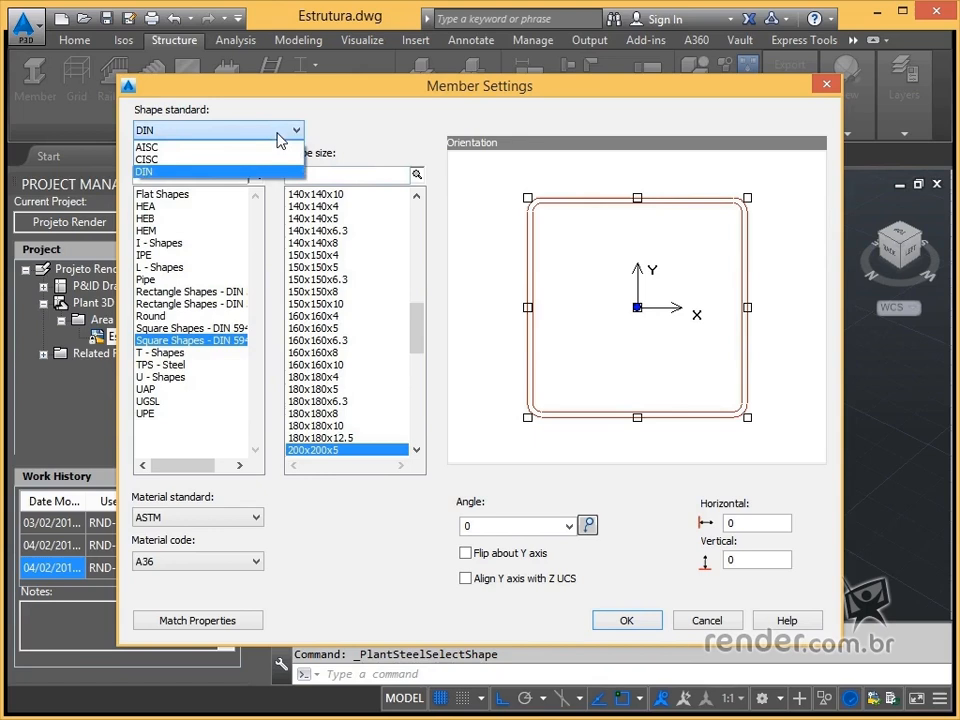
pyautogui.click(155, 147)
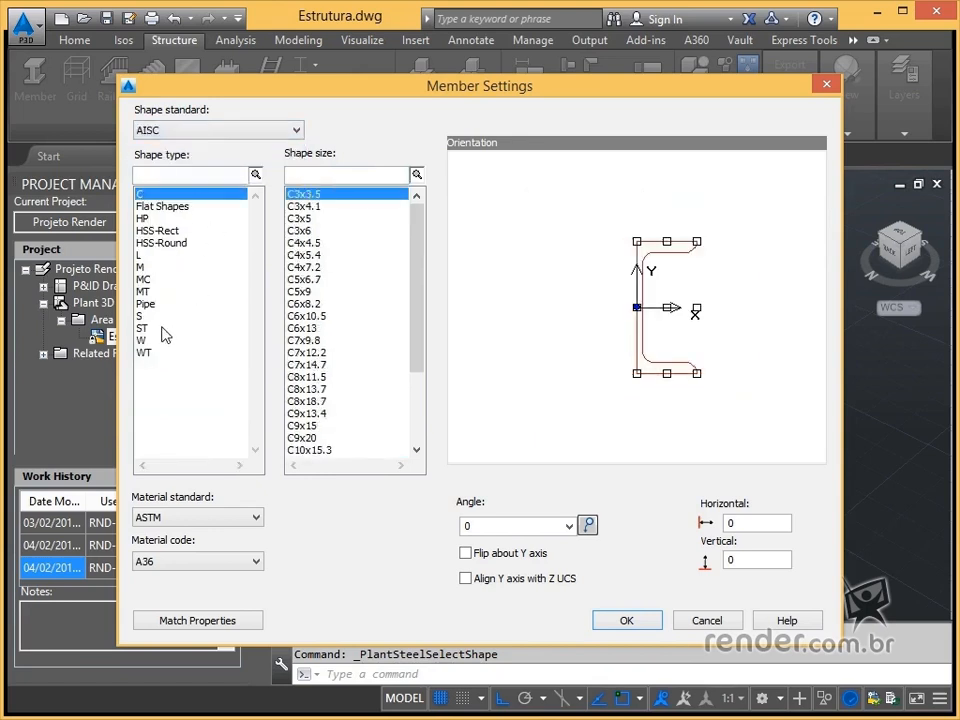
pyautogui.click(141, 342)
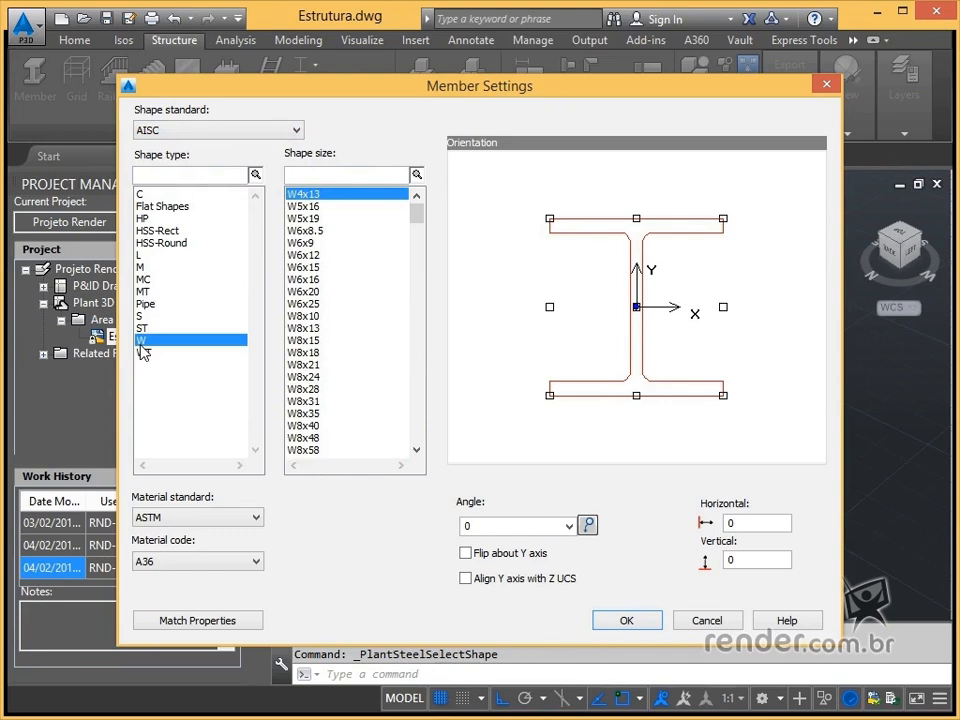
pyautogui.click(312, 207)
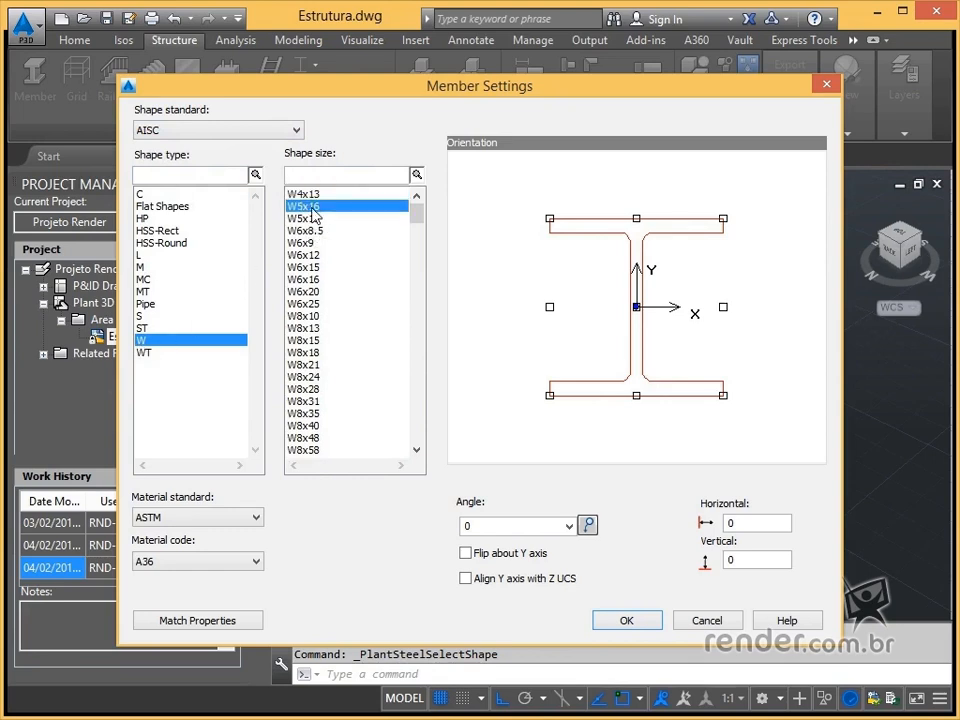
# Set the member material to standard ASTM with code A36, and accept the member settings
pyautogui.click(178, 520)
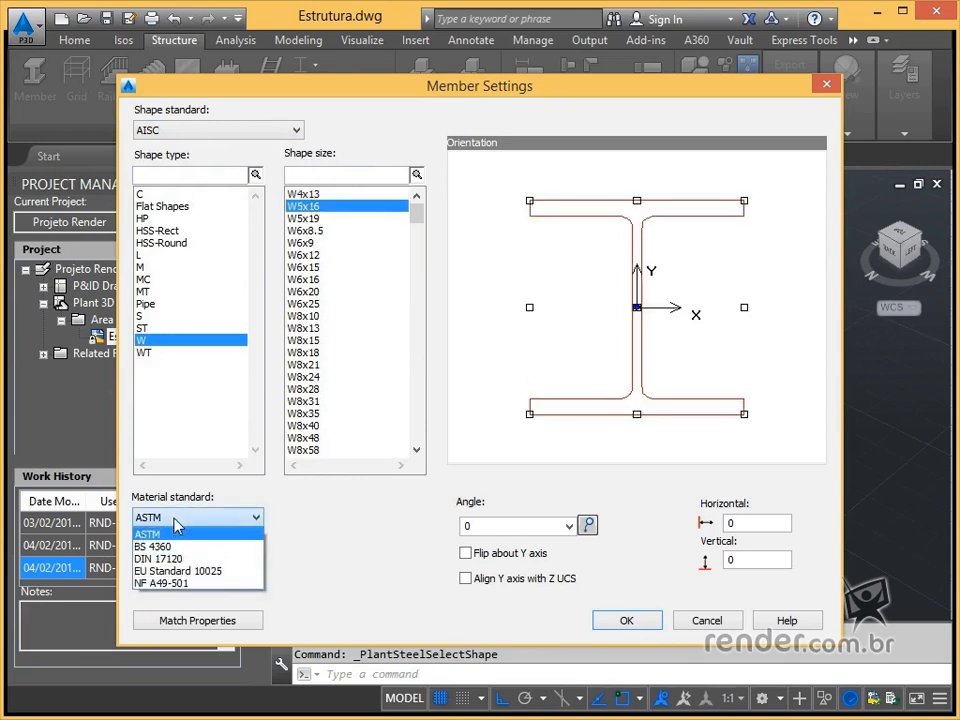
pyautogui.click(165, 530)
pyautogui.click(172, 562)
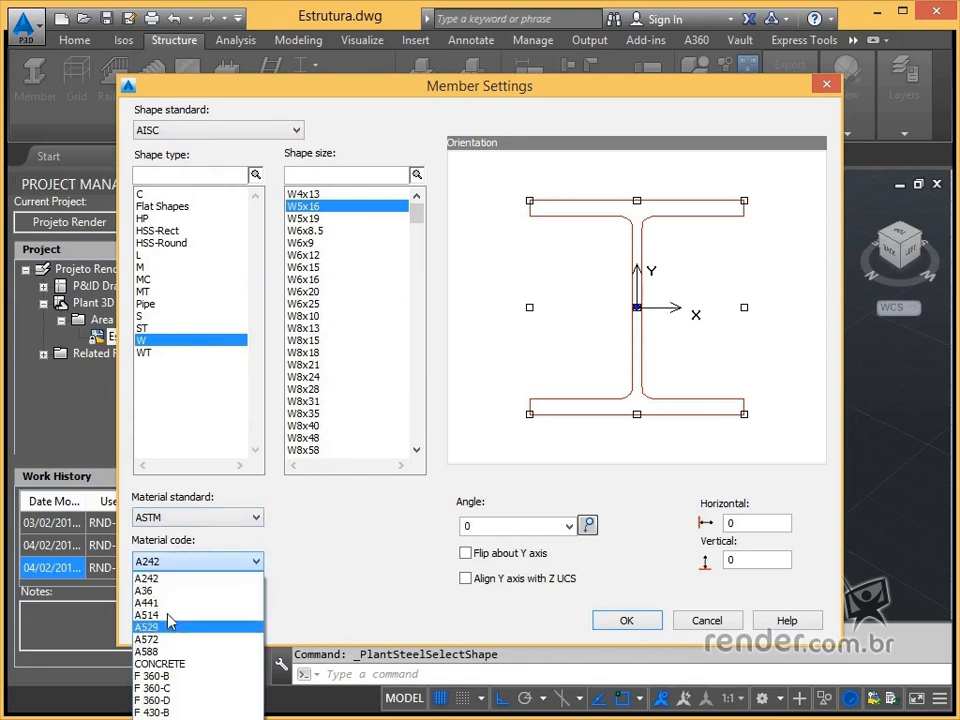
pyautogui.click(178, 591)
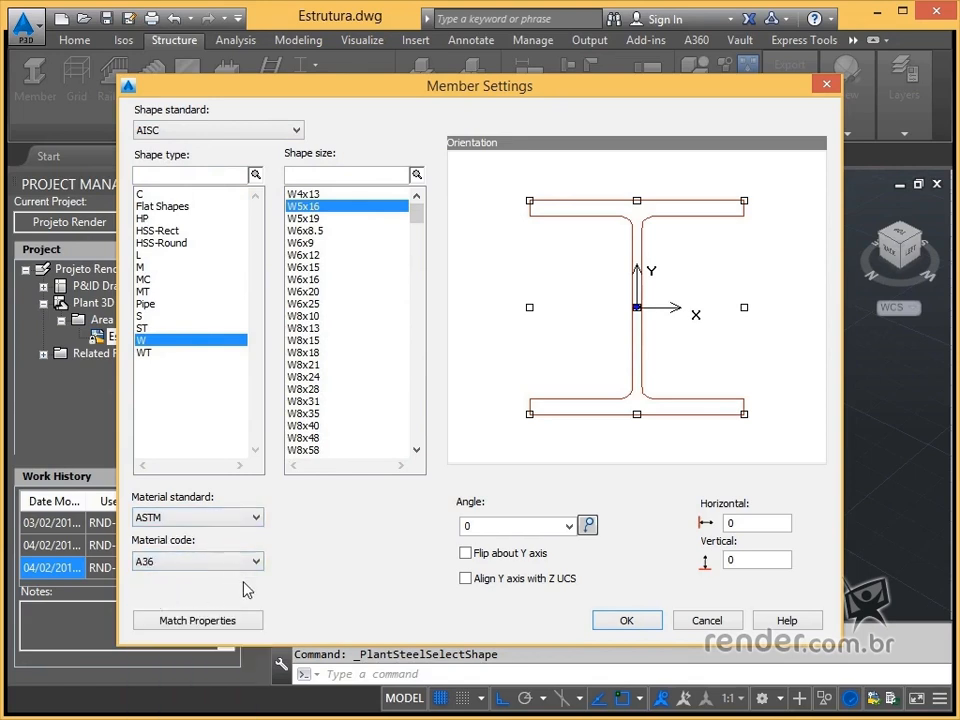
pyautogui.click(626, 621)
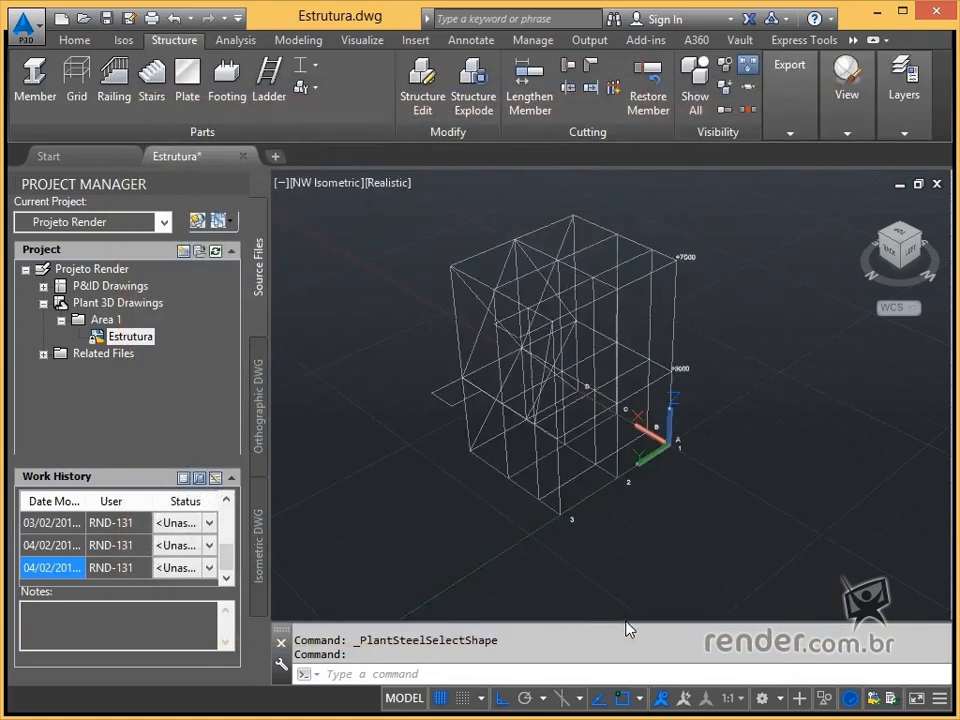
# Place a two-segment vertical member at grid intersection D-3 (4500, 5000), from the base to +3000 and on to +7000
pyautogui.click(37, 100)
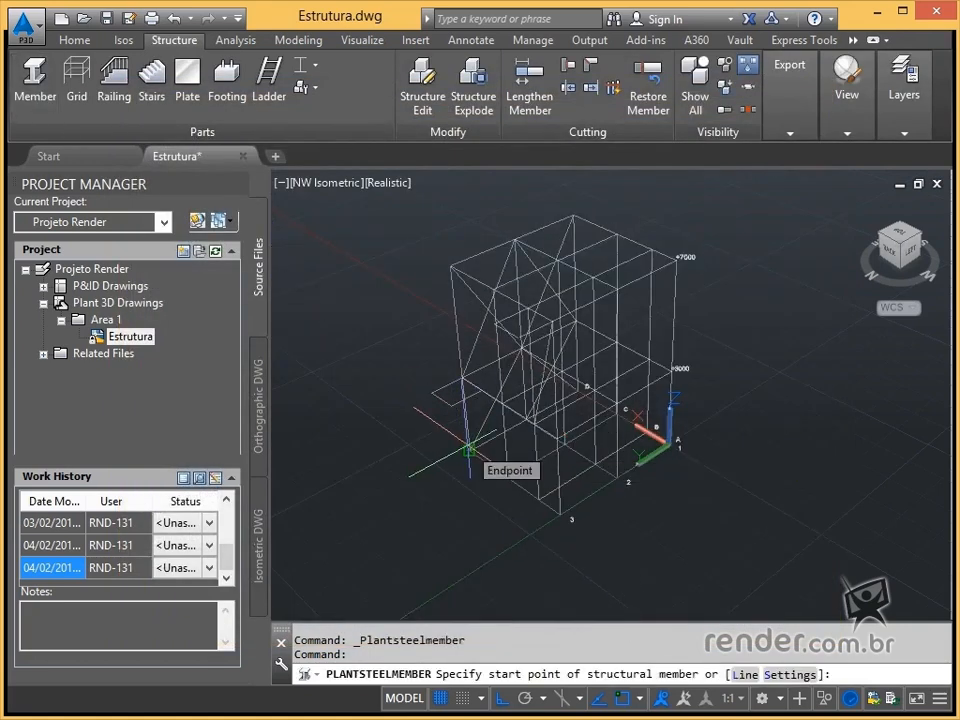
pyautogui.scroll(4, 470, 460)
pyautogui.moveTo(456, 443); pyautogui.dragTo(690, 476, button='middle')
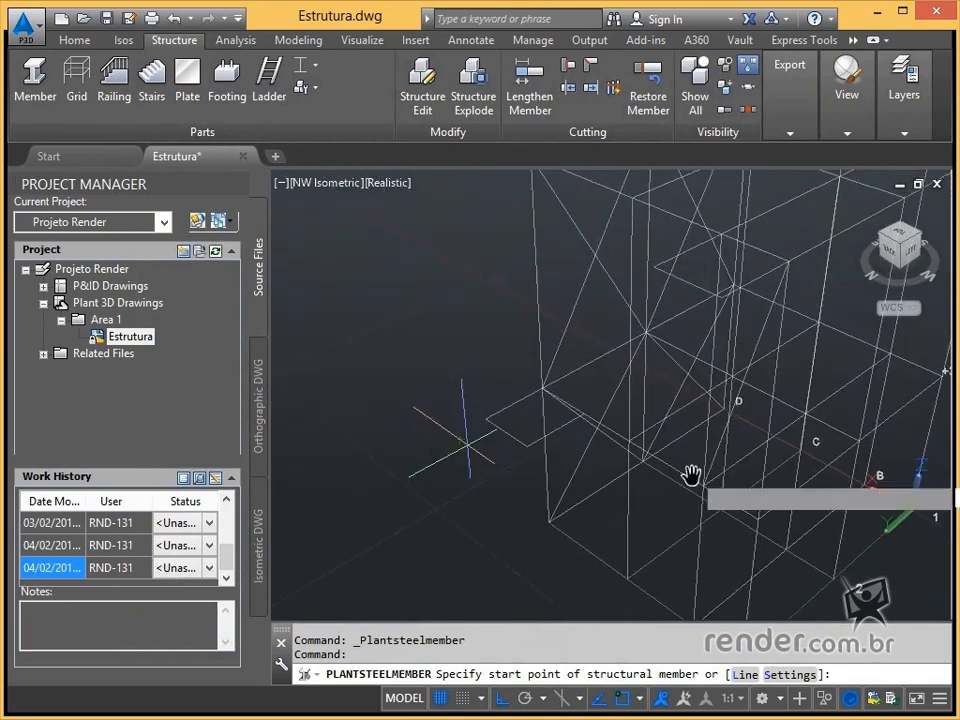
pyautogui.scroll(-2, 690, 476)
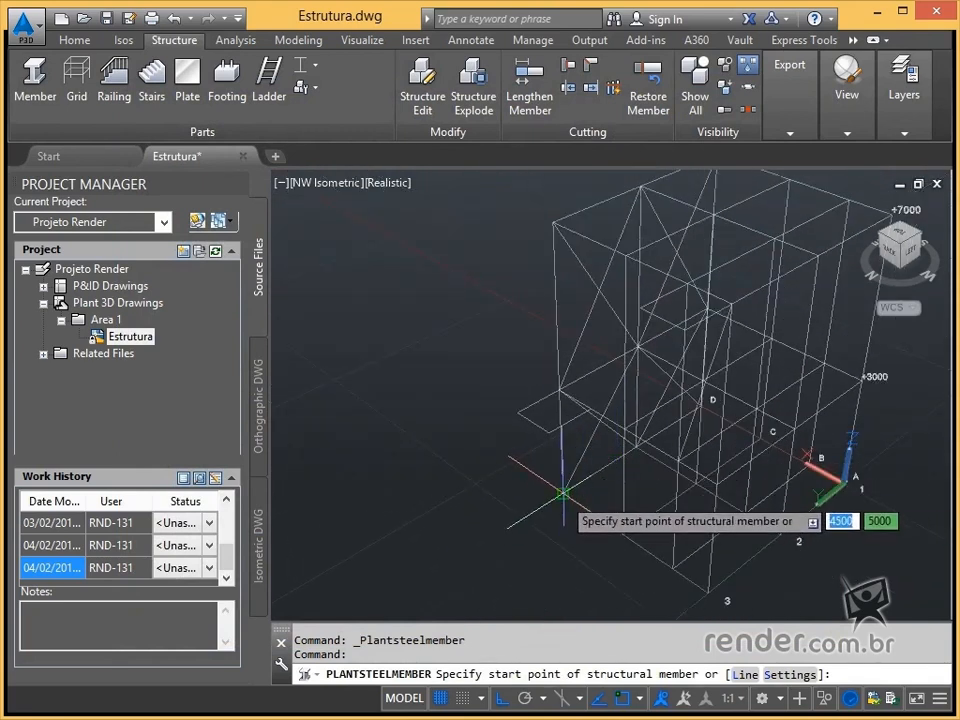
pyautogui.click(563, 493)
pyautogui.click(558, 390)
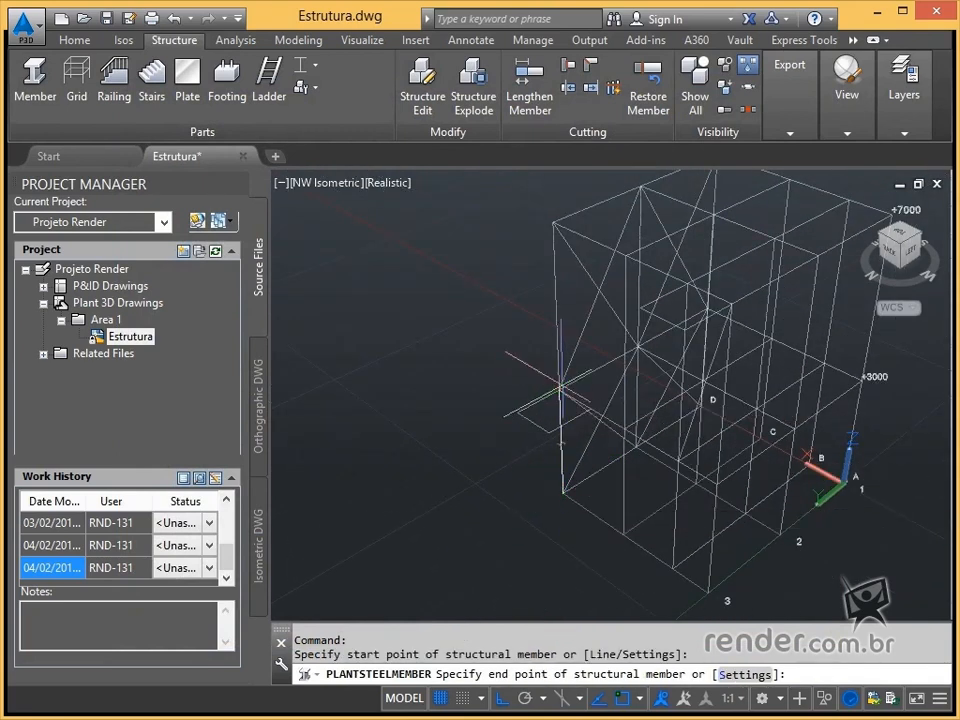
pyautogui.click(553, 222)
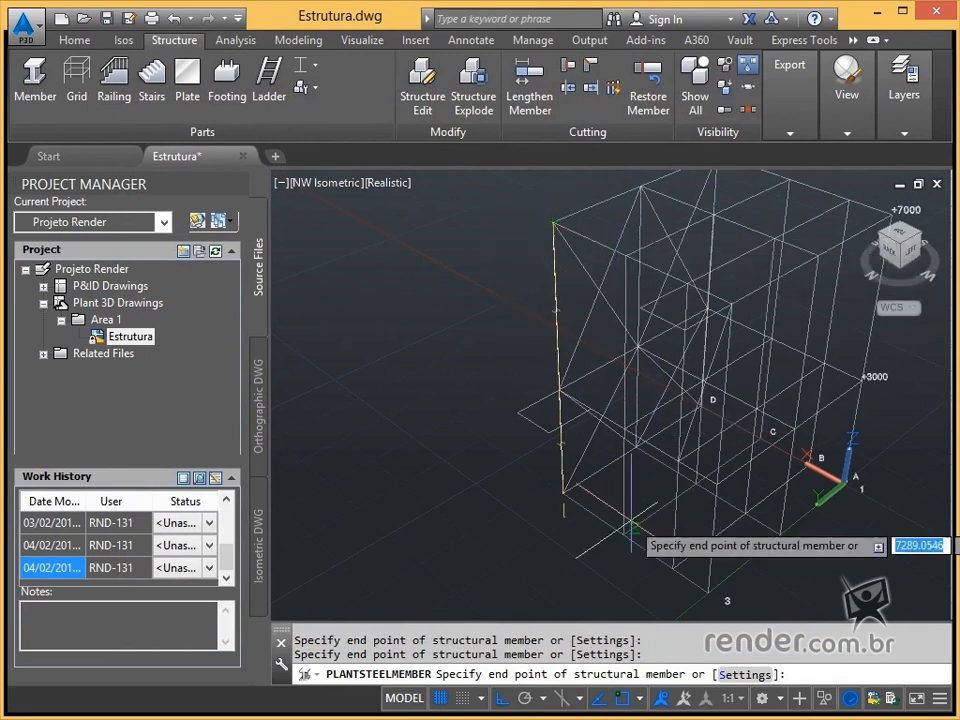
pyautogui.press('Escape')
# Place a two-segment vertical member at grid intersection C-3 (2500, 5000), from the base to +3000 and on to +7000
pyautogui.press('Return')
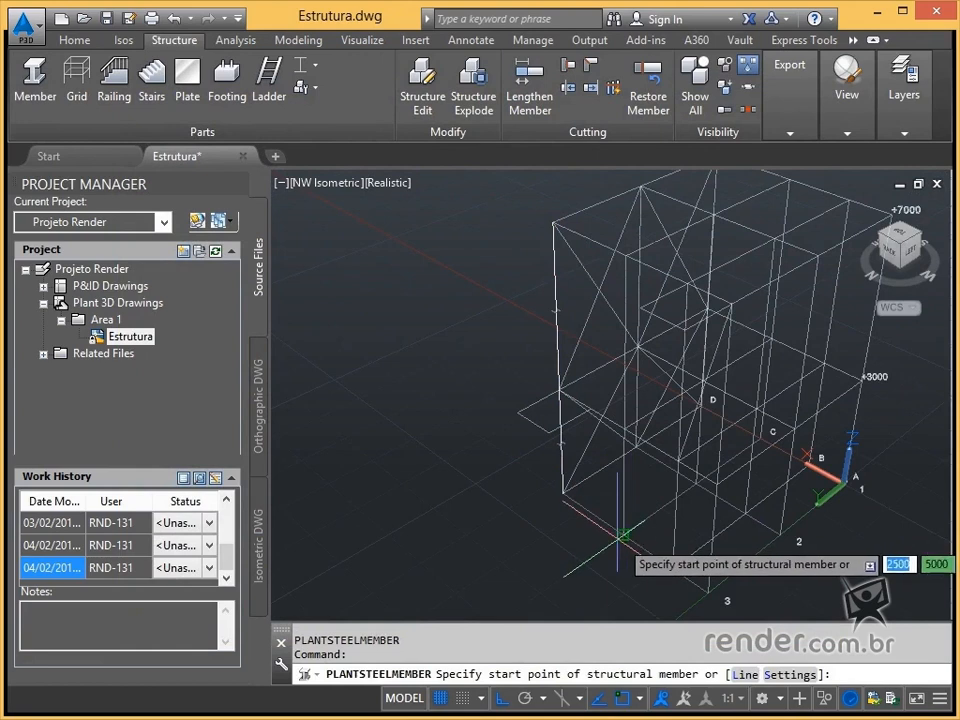
pyautogui.click(624, 528)
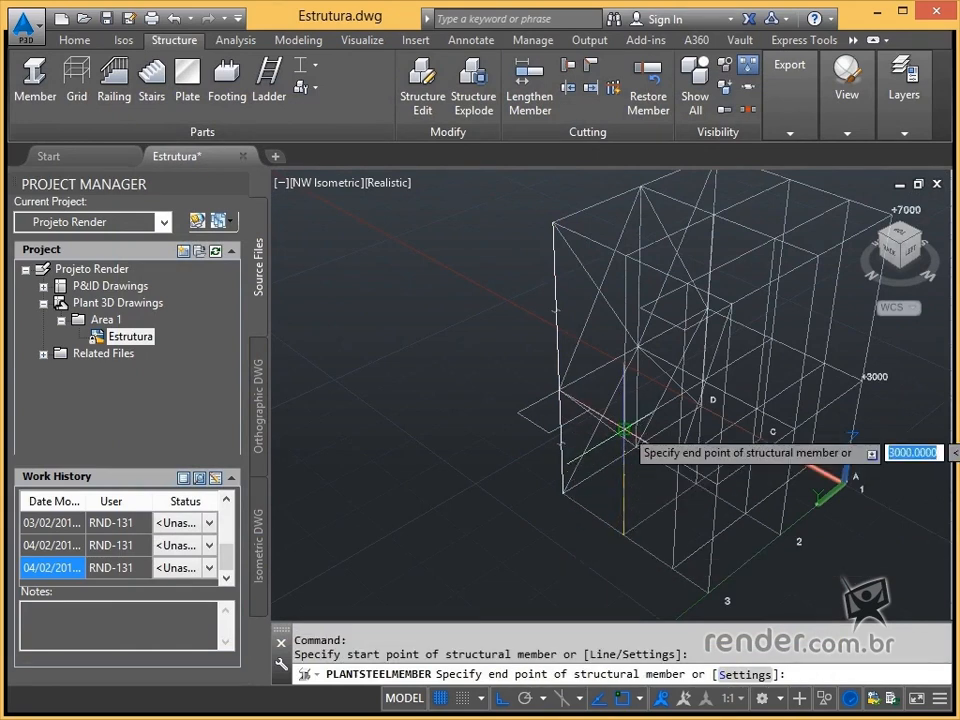
pyautogui.click(624, 430)
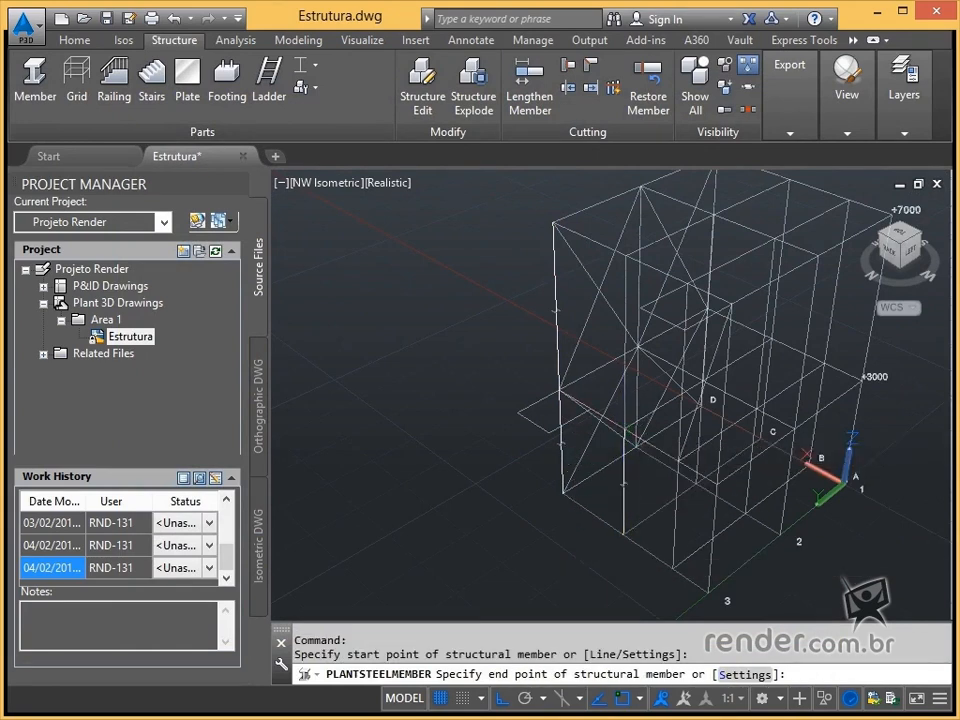
pyautogui.click(626, 256)
pyautogui.press('Escape')
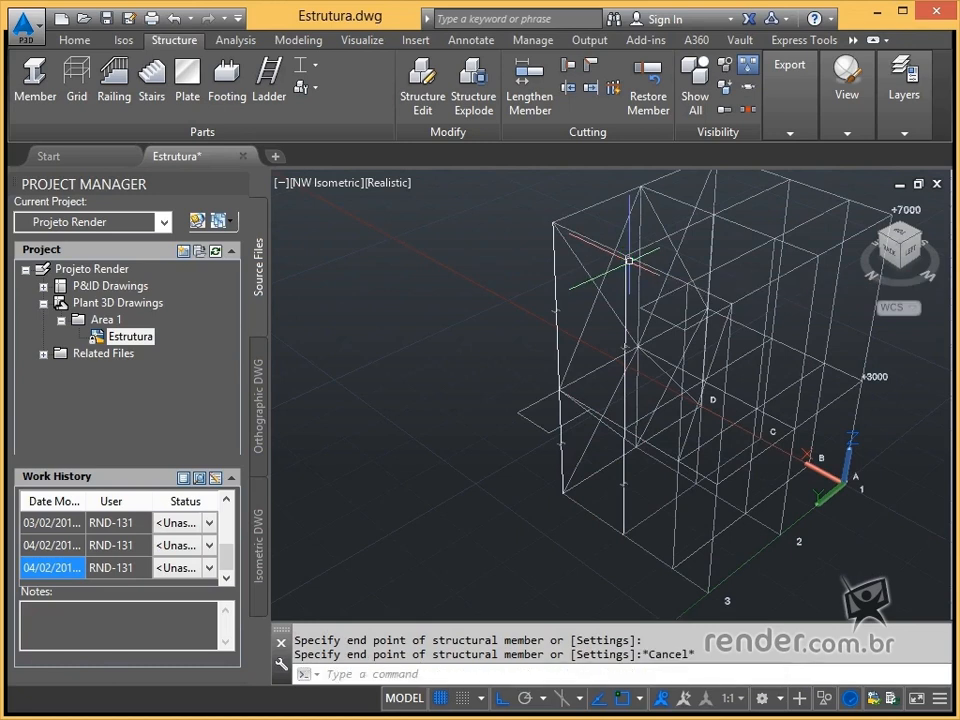
# Place a two-segment vertical member at grid intersection B-3, from the base to +3000 and on to +7000
pyautogui.press('Return')
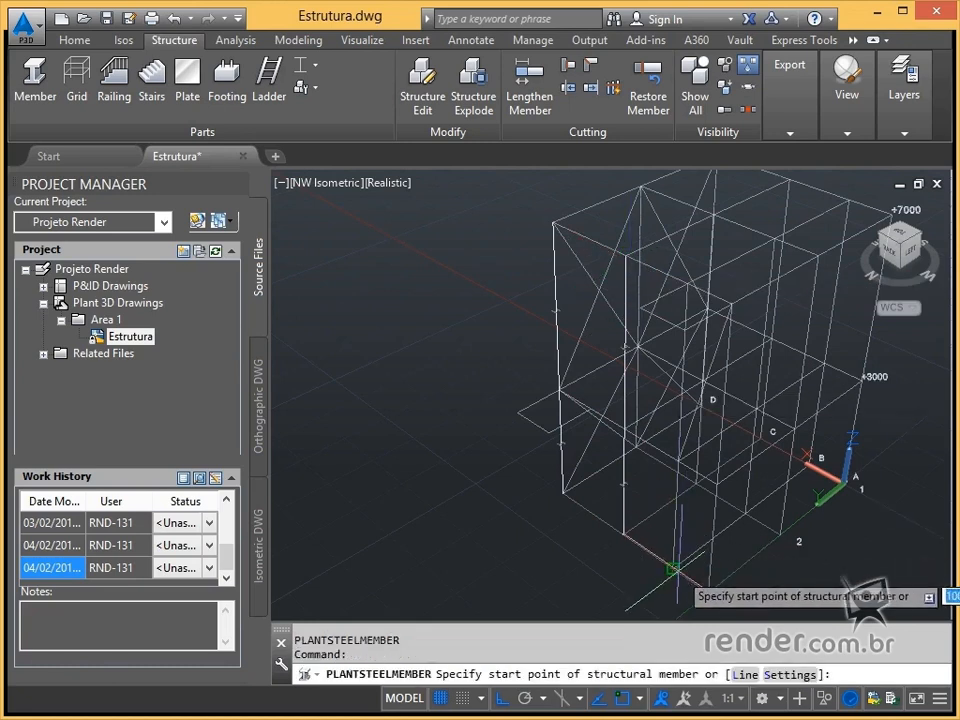
pyautogui.click(678, 460)
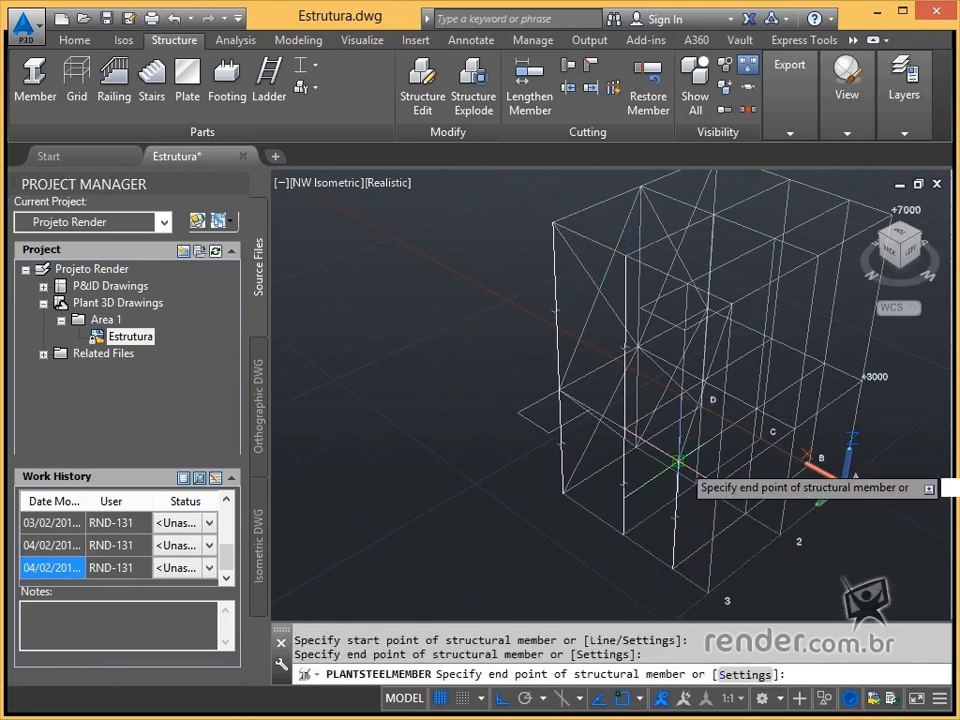
pyautogui.click(689, 290)
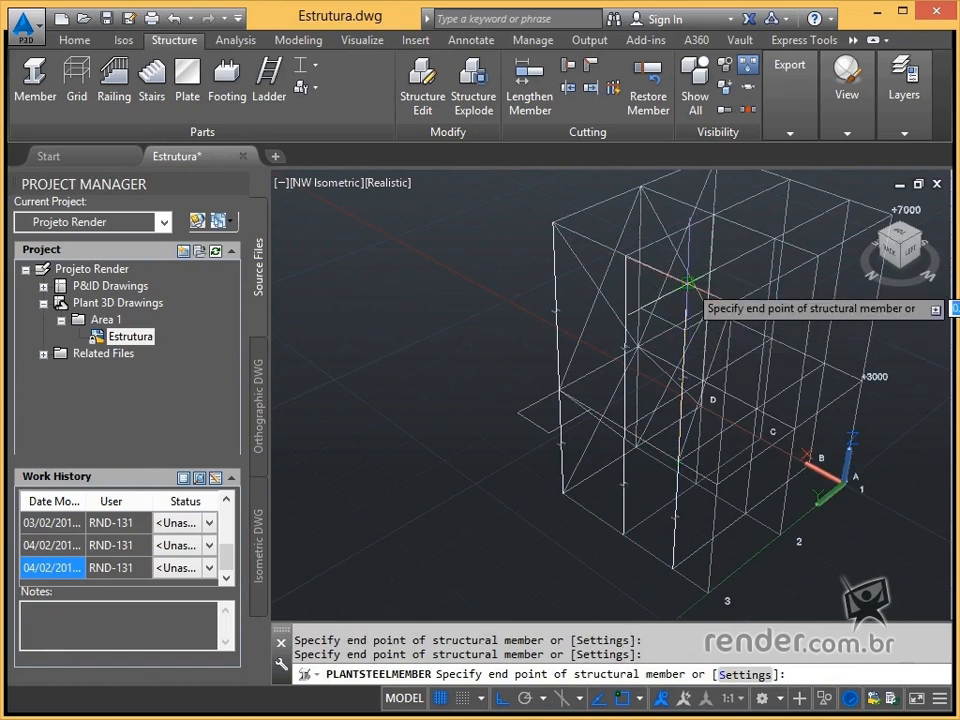
pyautogui.press('Escape')
# Place a two-segment vertical member at grid intersection A-3, from the base to +3000 and on to +7000
pyautogui.press('Return')
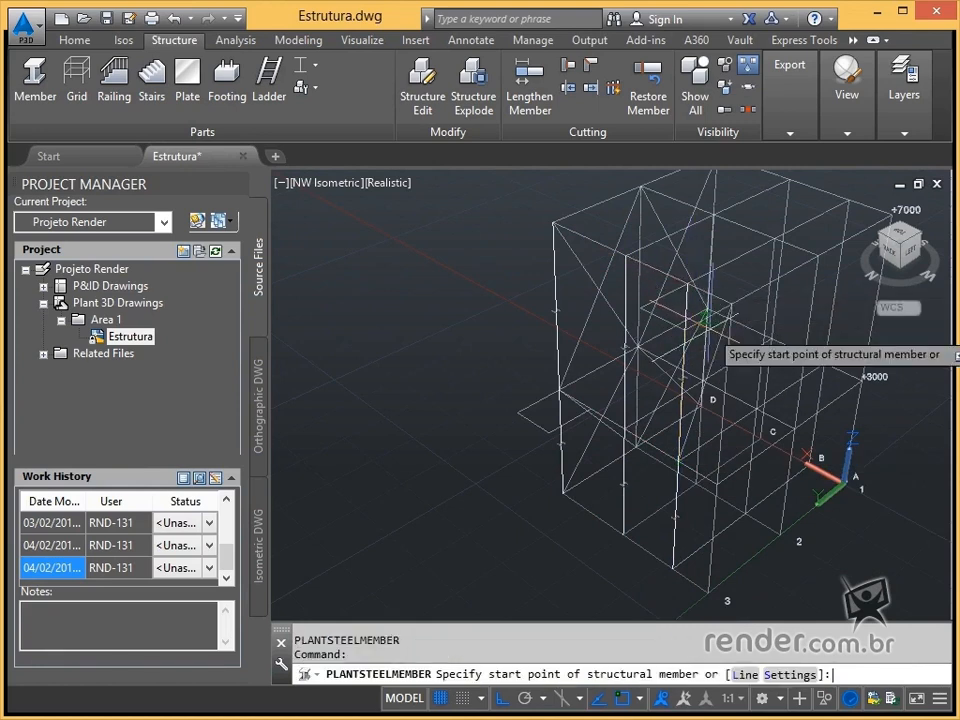
pyautogui.click(707, 592)
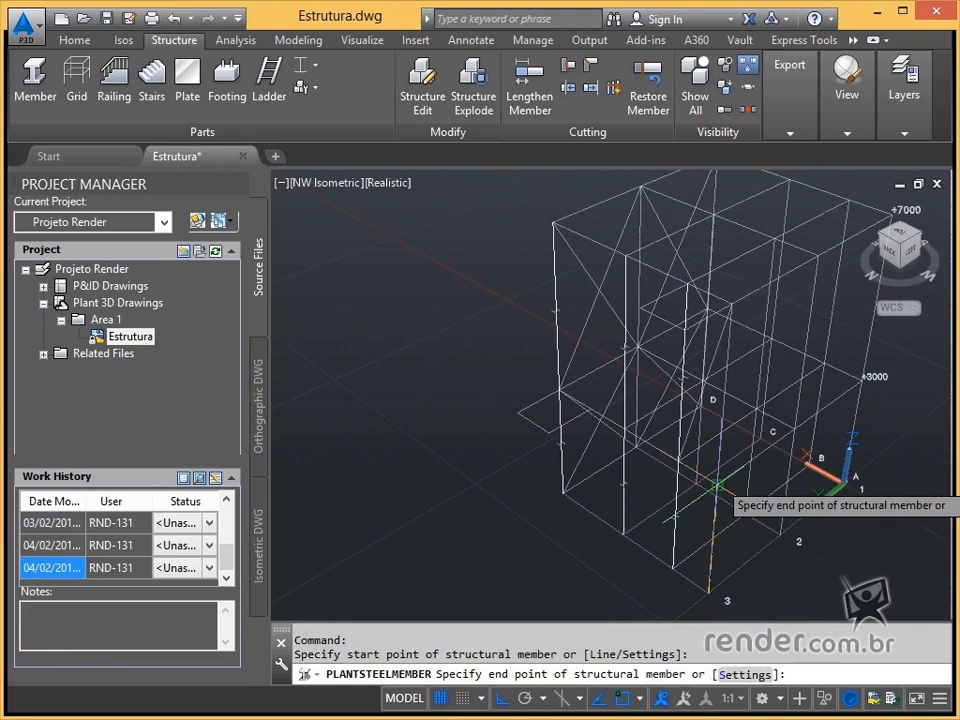
pyautogui.click(717, 482)
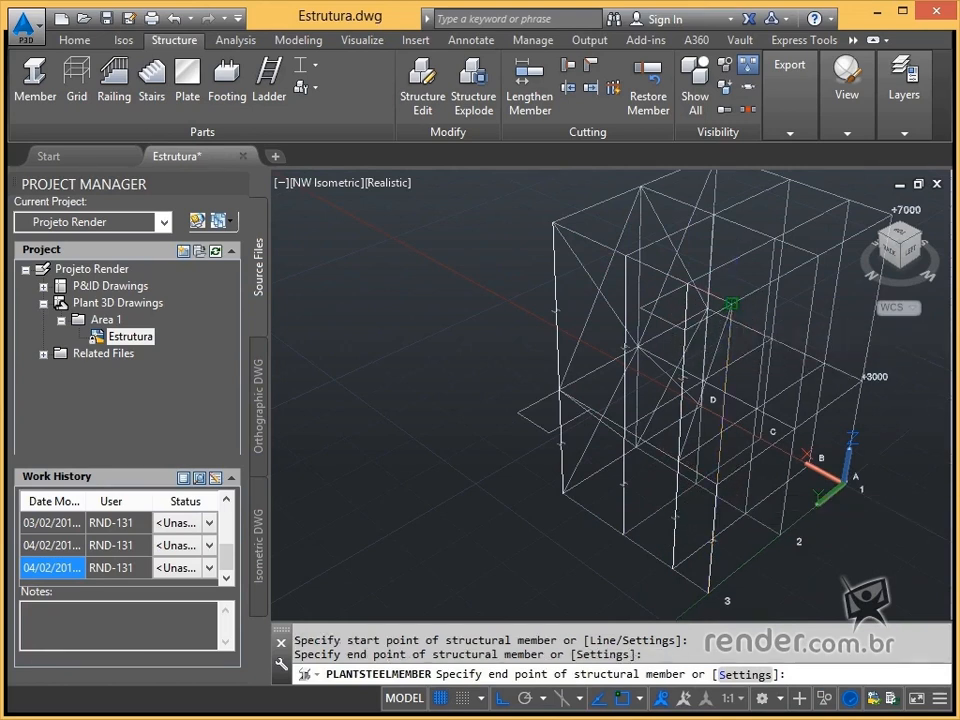
pyautogui.click(732, 304)
pyautogui.press('Escape')
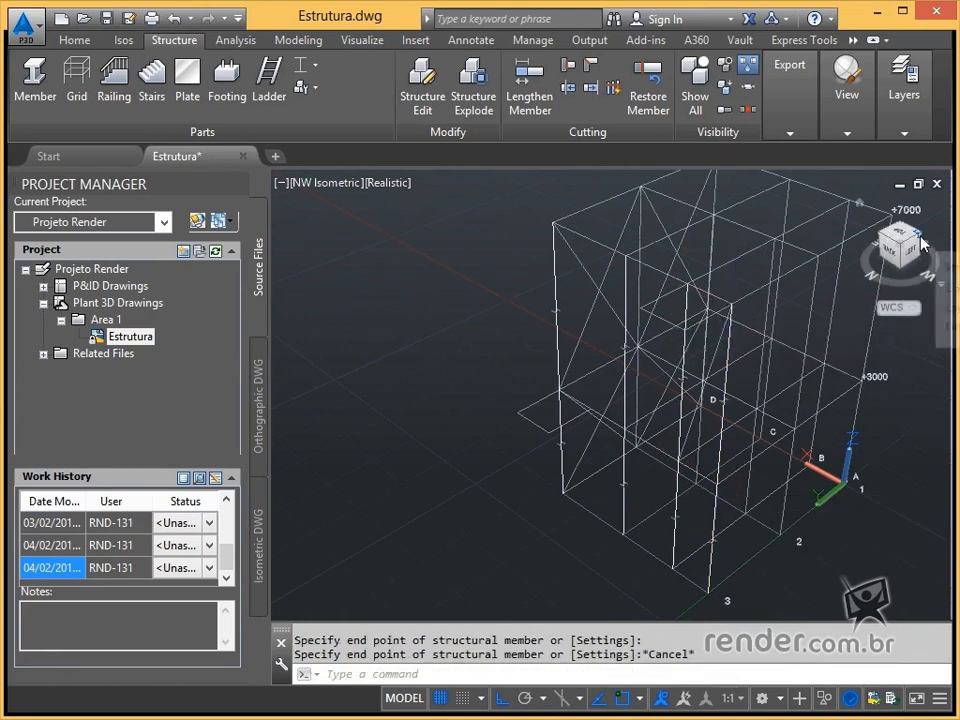
# Place a two-segment vertical member at grid intersection A-2, from the base to +3000 and on to +7000
pyautogui.click(922, 241)
pyautogui.press('Return')
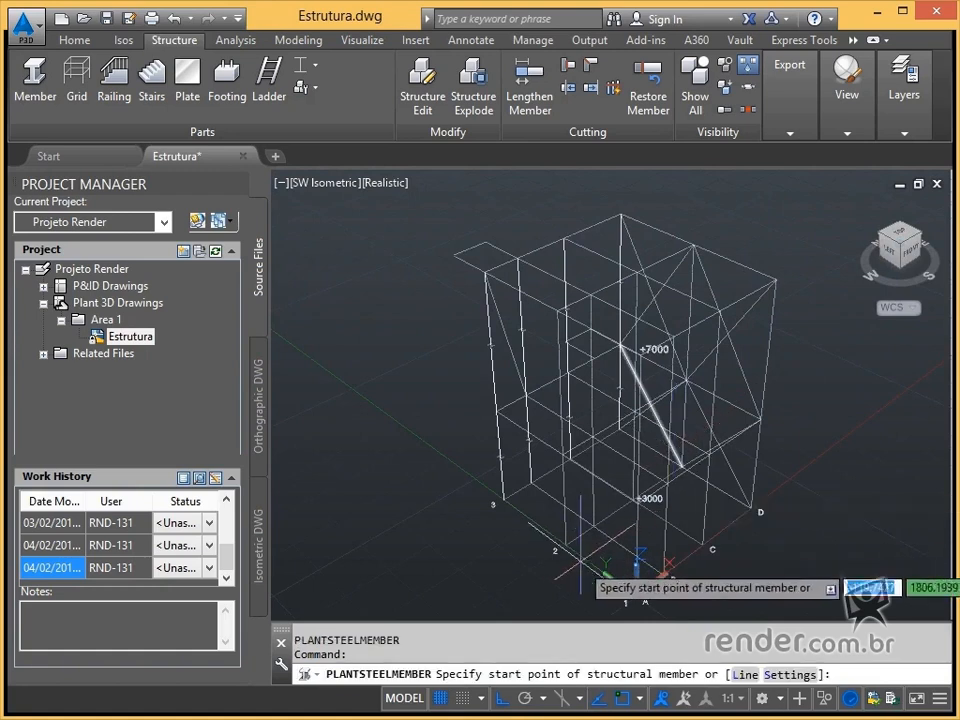
pyautogui.click(566, 545)
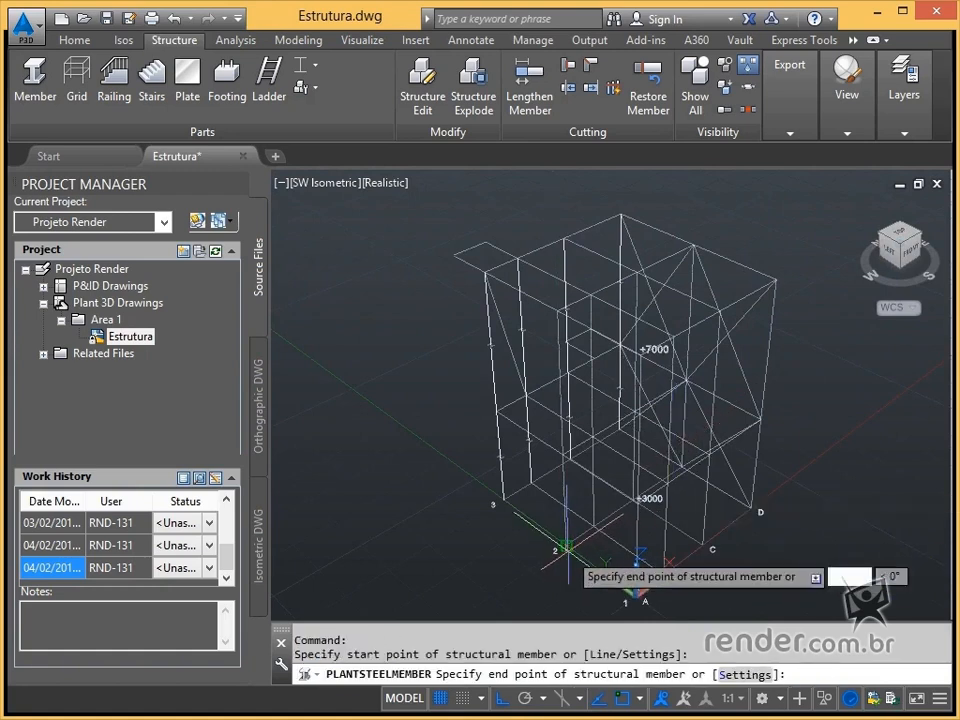
pyautogui.click(562, 455)
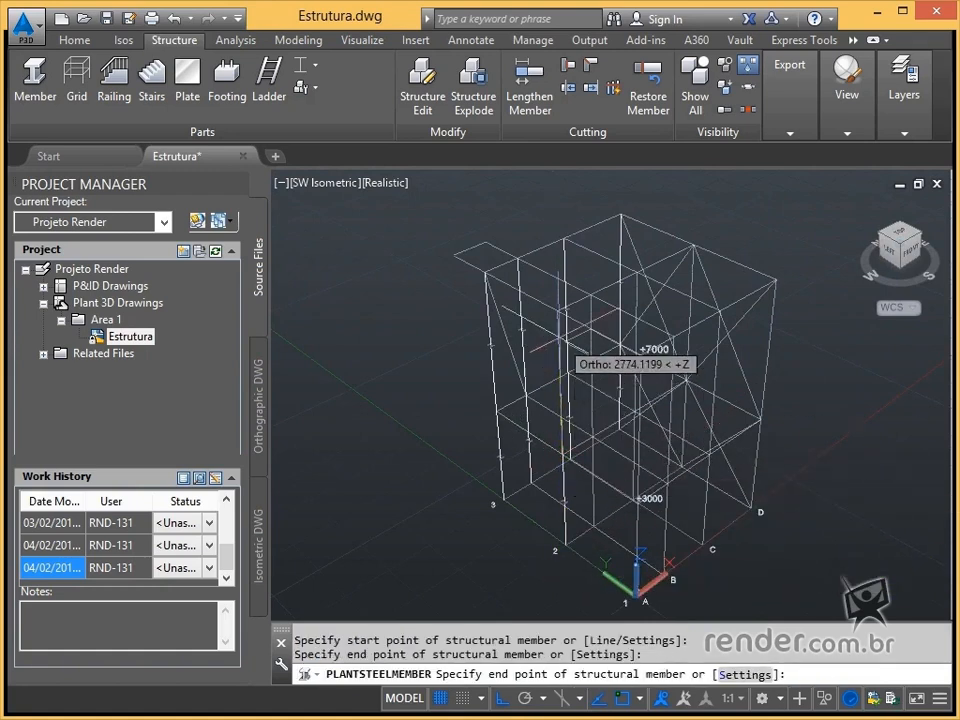
pyautogui.click(557, 310)
pyautogui.press('Escape')
# Place a two-segment vertical member at the grid origin A-1 (0, 0), from the base to +3000 and on to +7000
pyautogui.press('Return')
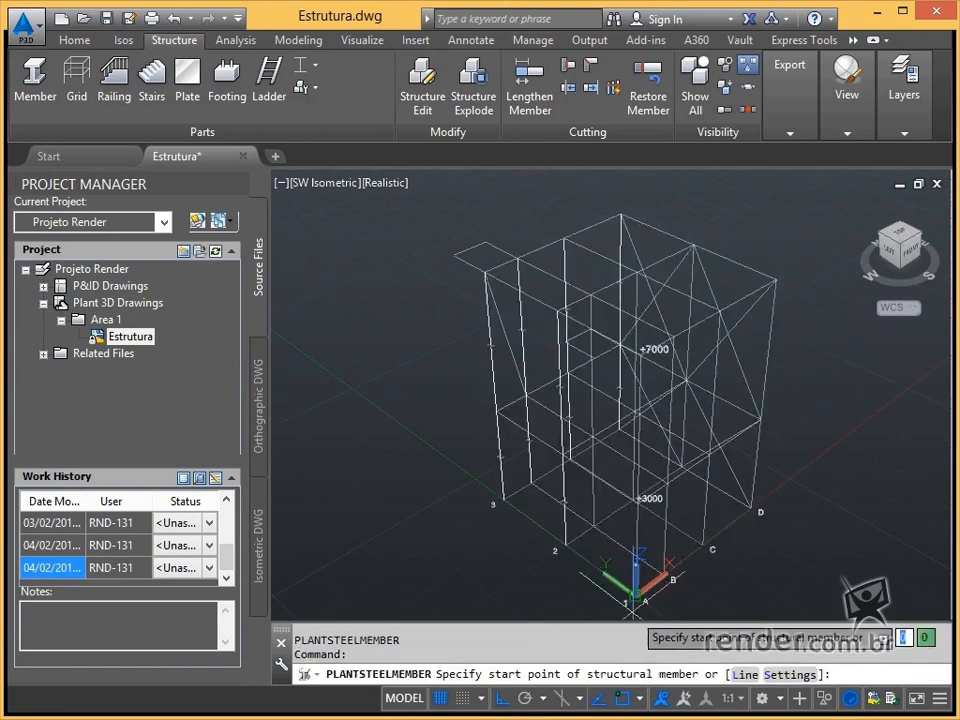
pyautogui.click(637, 594)
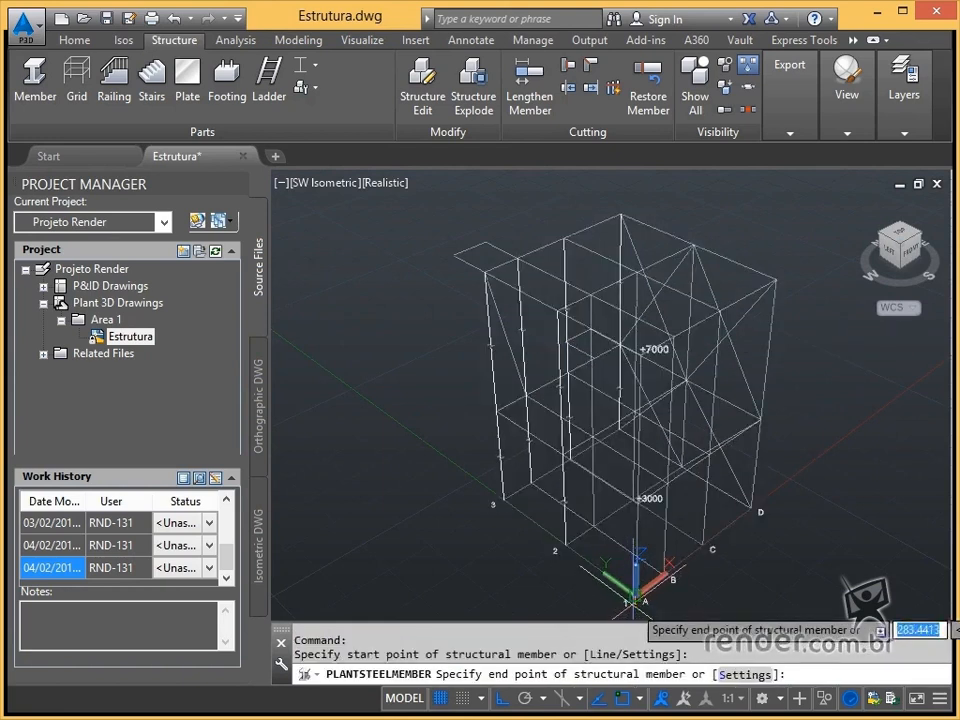
pyautogui.click(637, 503)
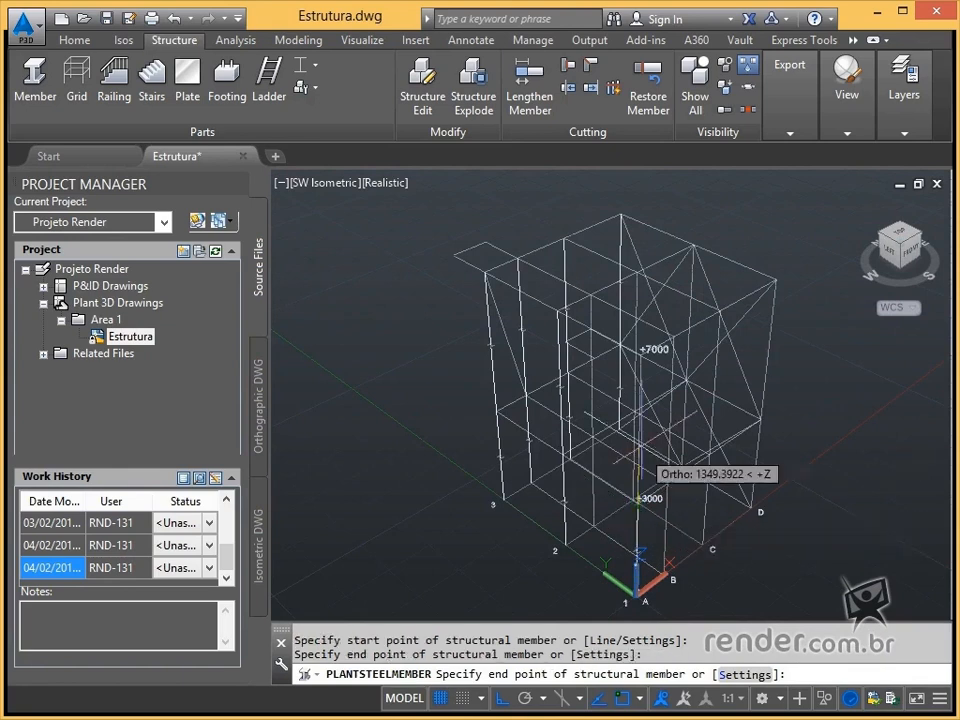
pyautogui.click(641, 350)
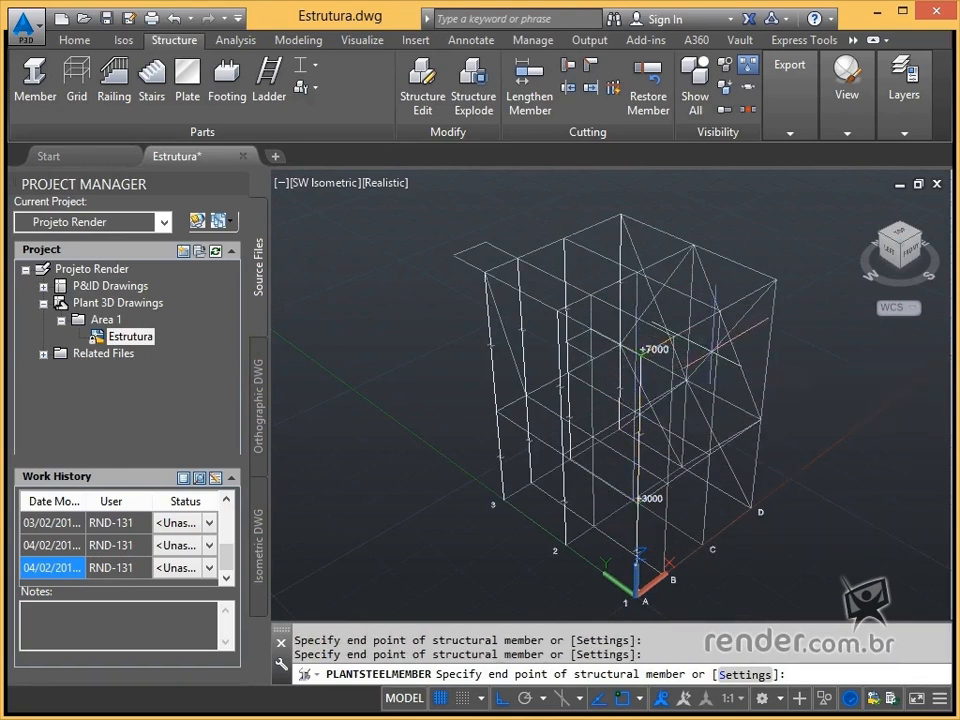
# Place a two-segment vertical member at grid intersection B-1, from the base to +3000 and on to +7000
pyautogui.press('Escape')
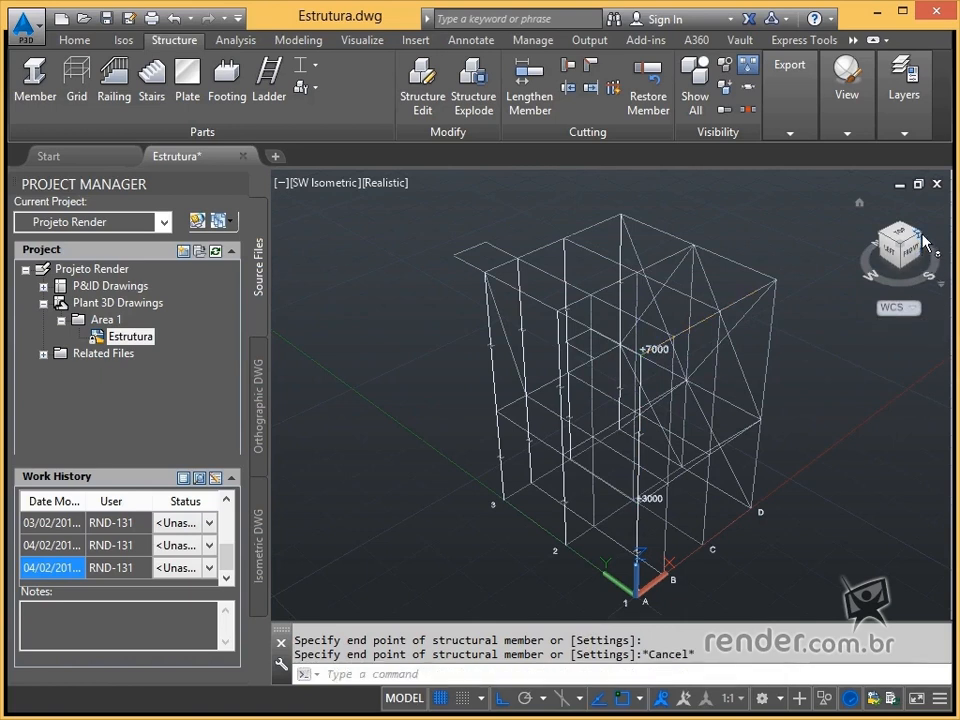
pyautogui.click(922, 241)
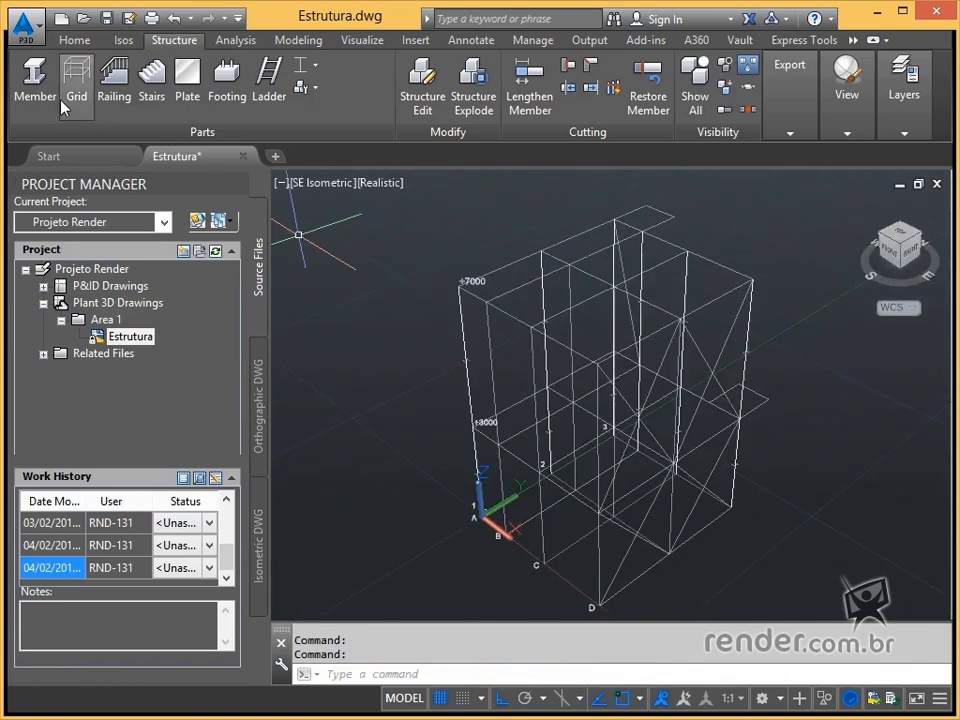
pyautogui.click(35, 82)
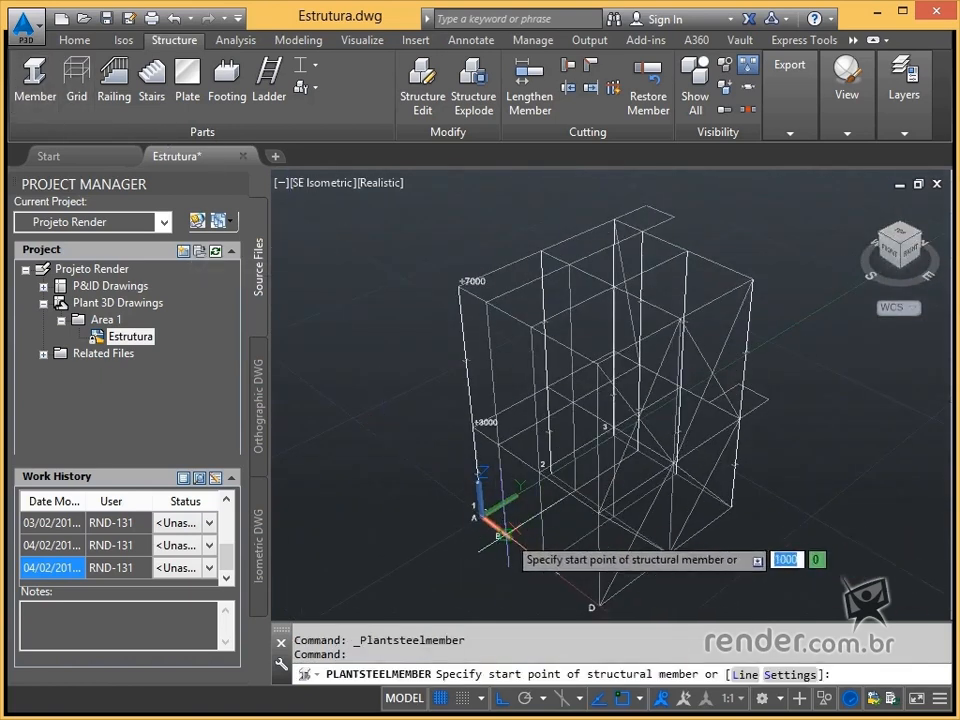
pyautogui.click(507, 535)
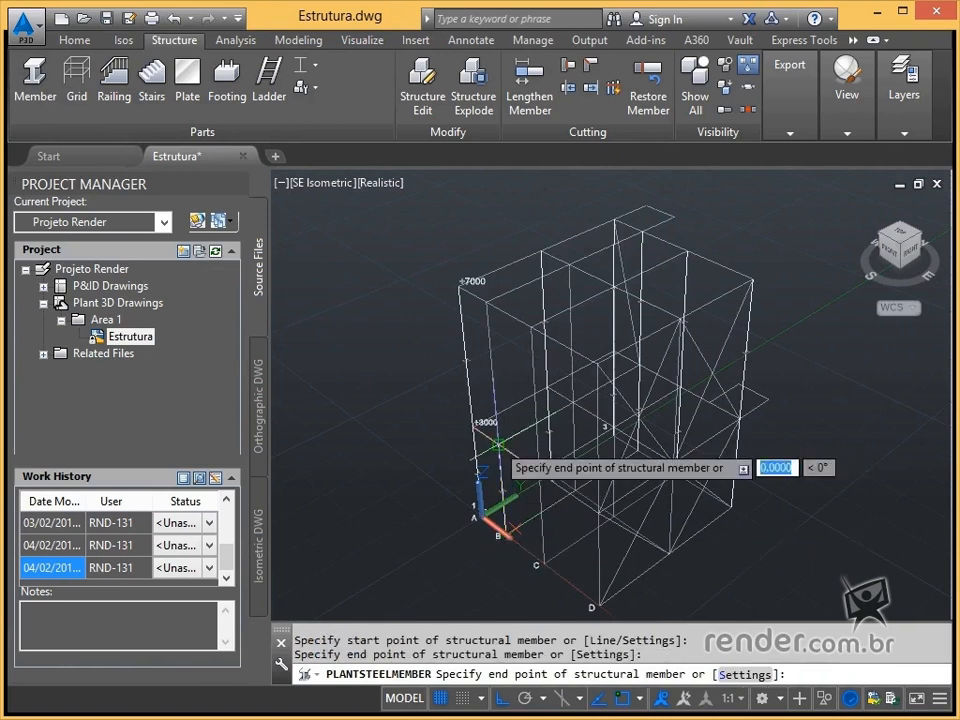
pyautogui.click(493, 318)
pyautogui.press('Escape')
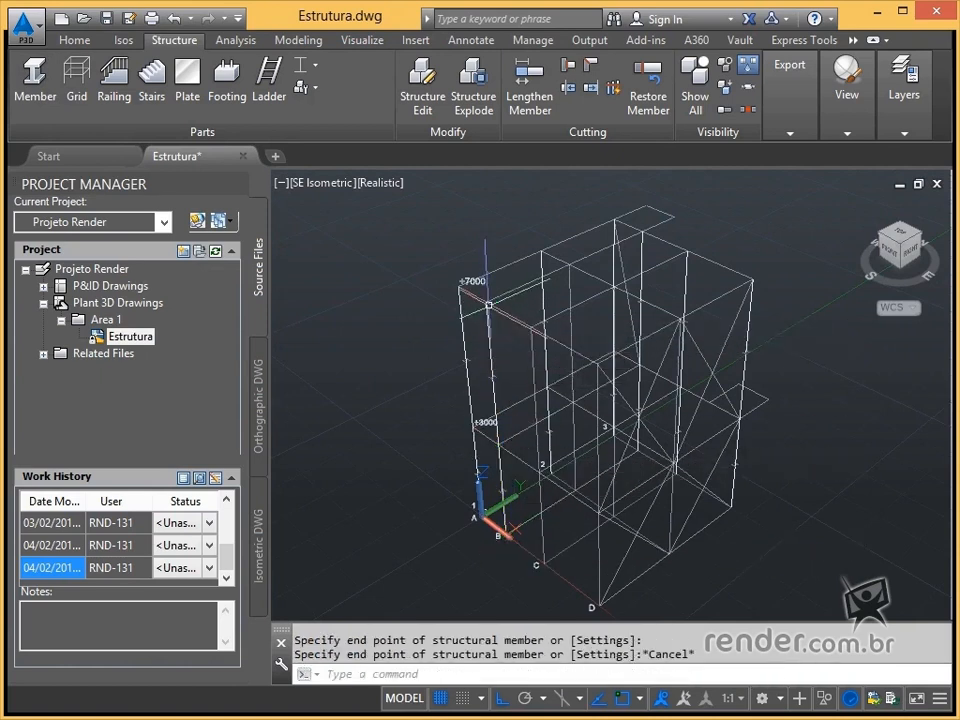
# Place a two-segment vertical member at grid intersection C-1, from the base to +3000 and on to +7000
pyautogui.press('Return')
pyautogui.click(542, 558)
pyautogui.click(542, 466)
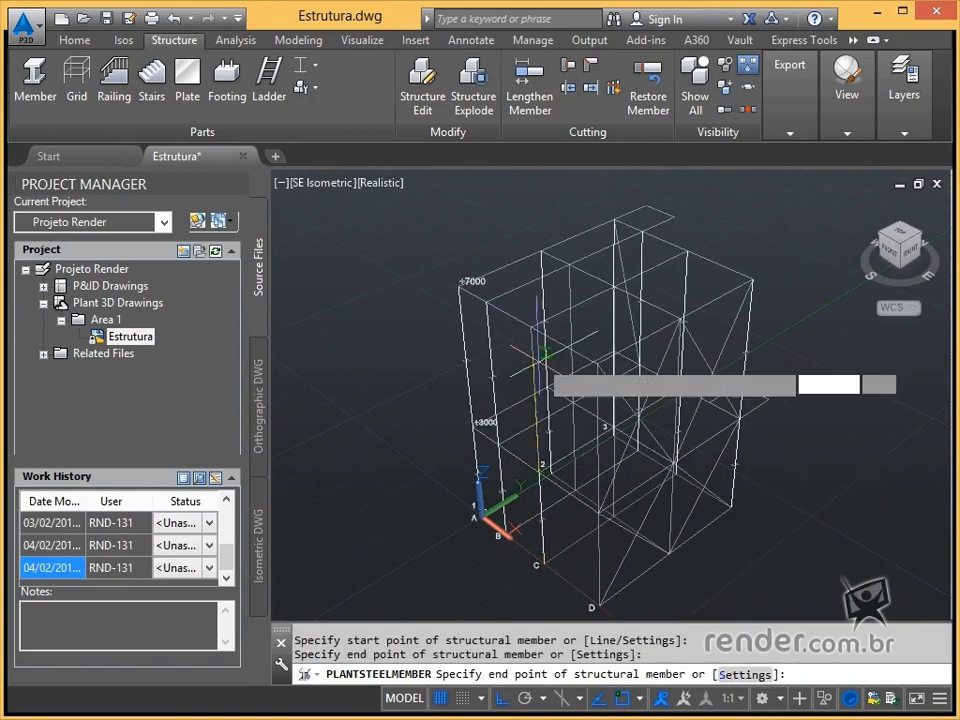
pyautogui.click(531, 327)
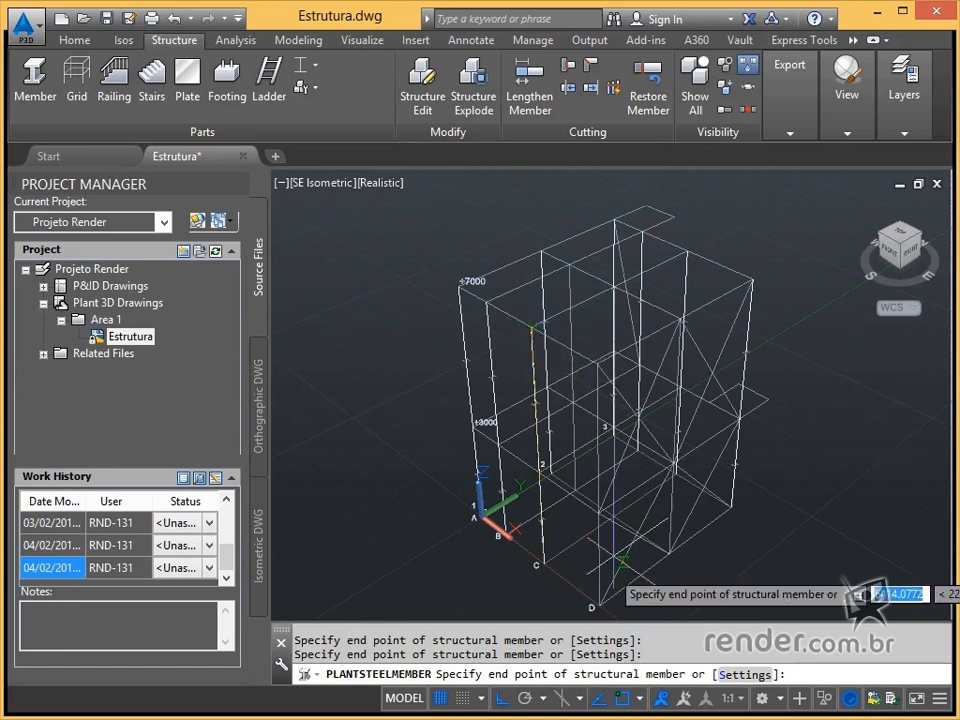
pyautogui.press('Escape')
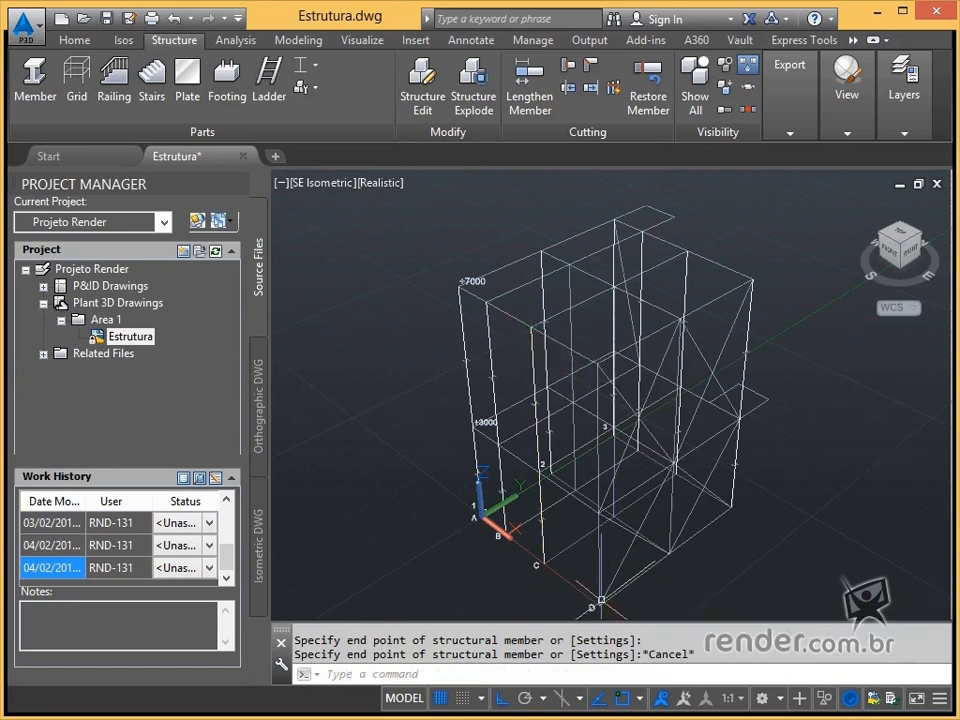
# Place a two-segment vertical member at grid intersection D-1, from the base to +3000 and on to +7000
pyautogui.press('Return')
pyautogui.click(601, 599)
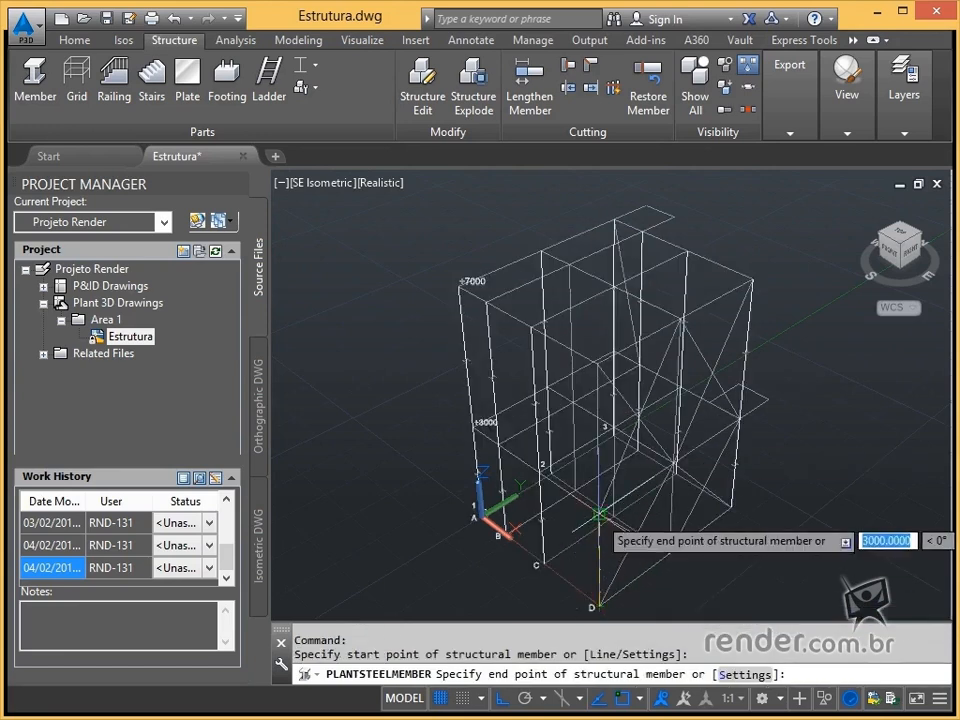
pyautogui.click(599, 514)
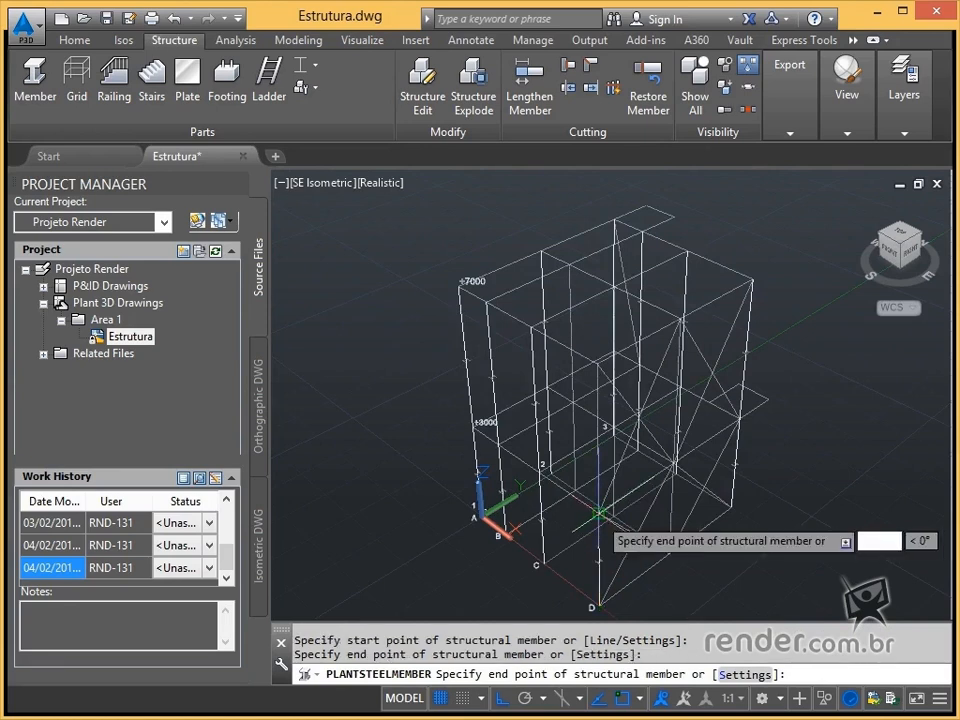
pyautogui.click(597, 364)
pyautogui.press('Escape')
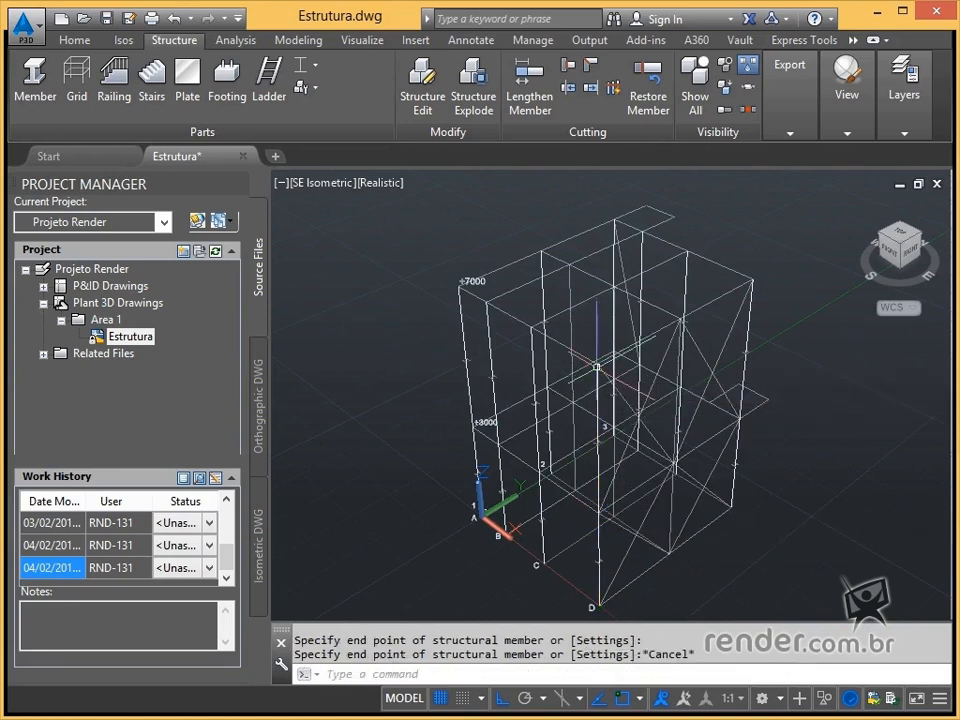
# Place a two-segment vertical member at grid intersection D-2, from the base to +3000 and on to +7000
pyautogui.press('Return')
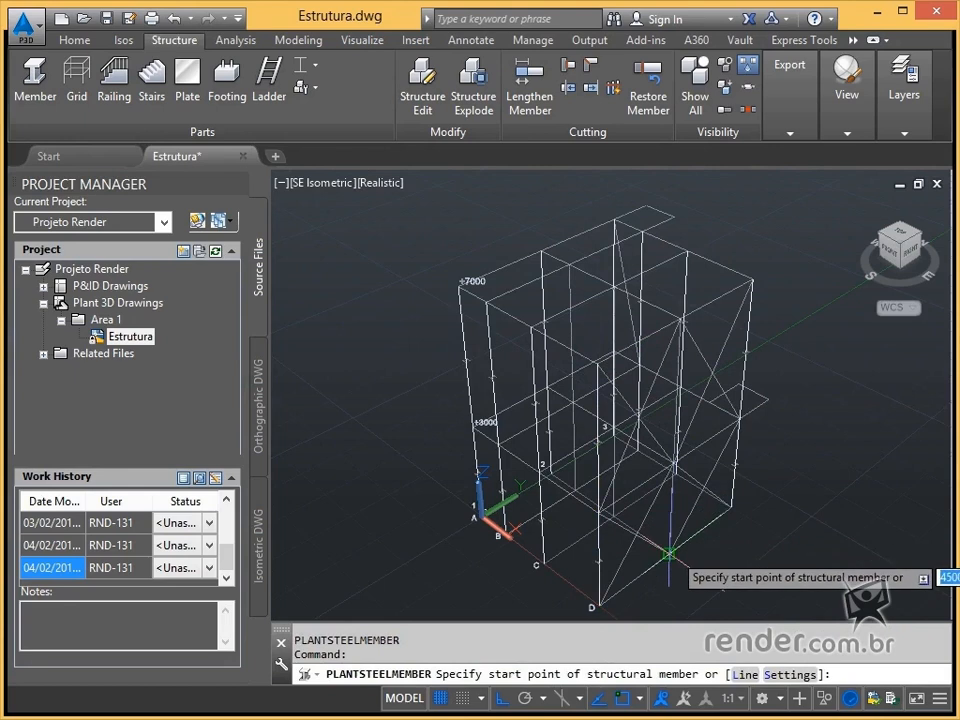
pyautogui.click(668, 553)
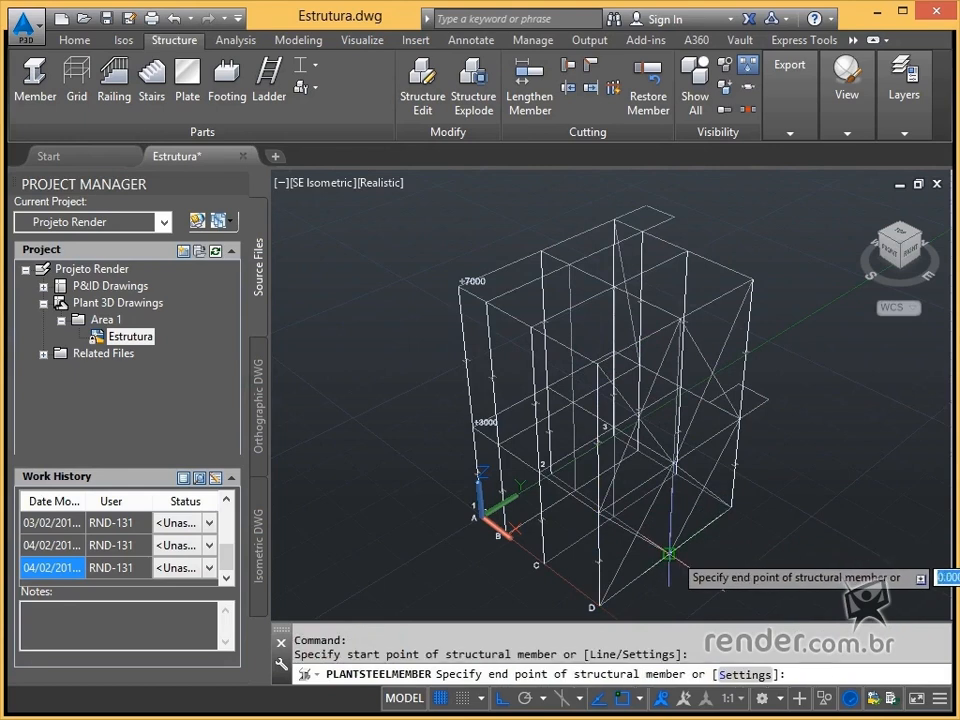
pyautogui.click(672, 463)
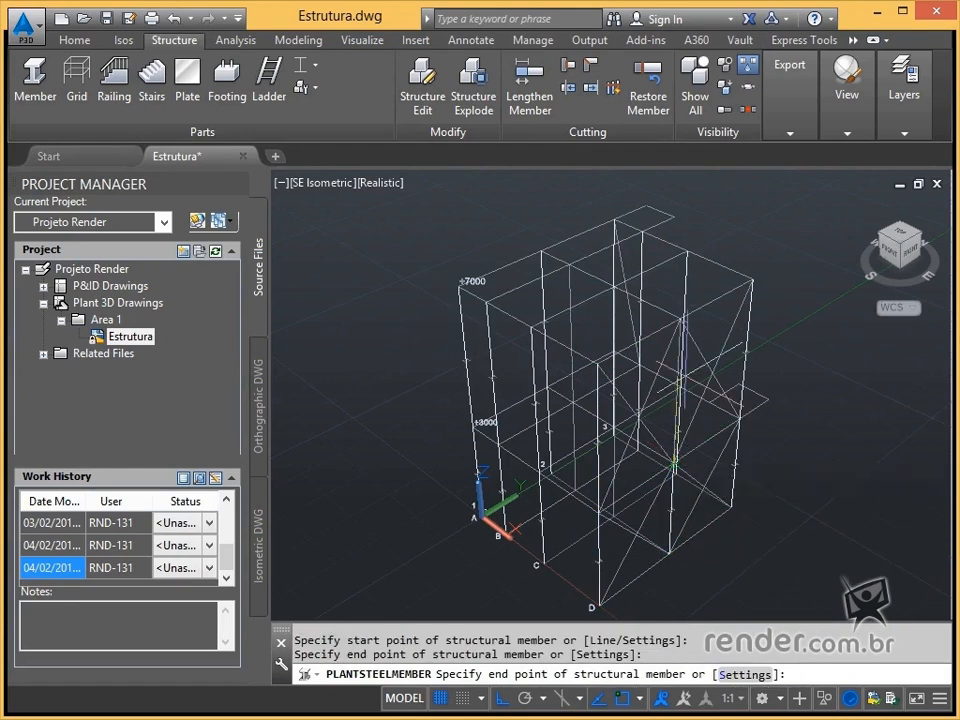
pyautogui.click(681, 319)
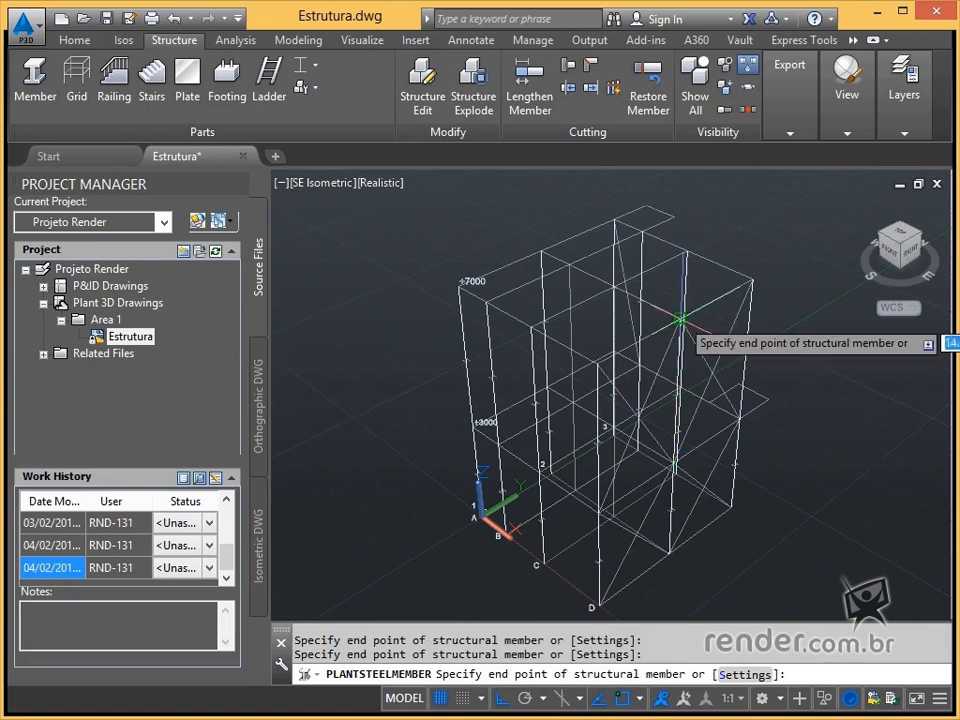
pyautogui.press('Escape')
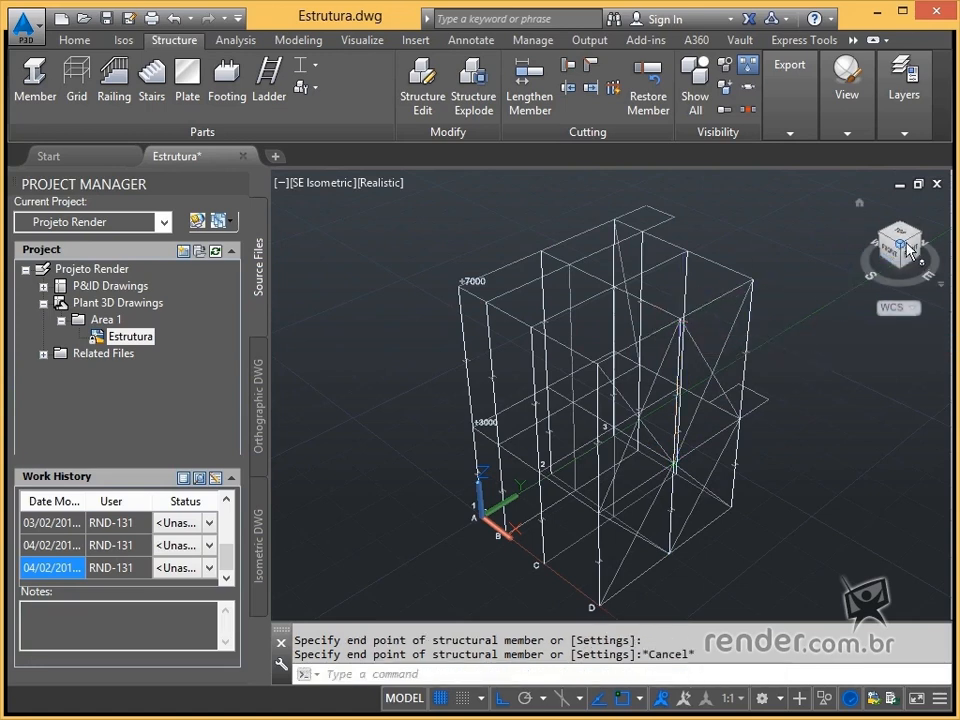
pyautogui.click(923, 240)
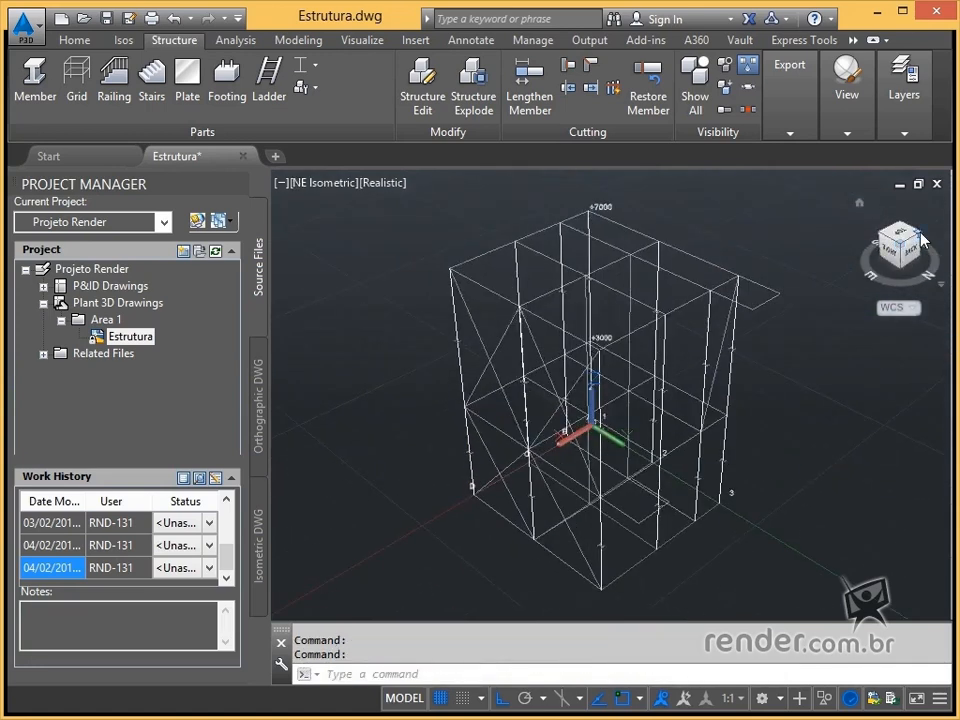
pyautogui.click(923, 240)
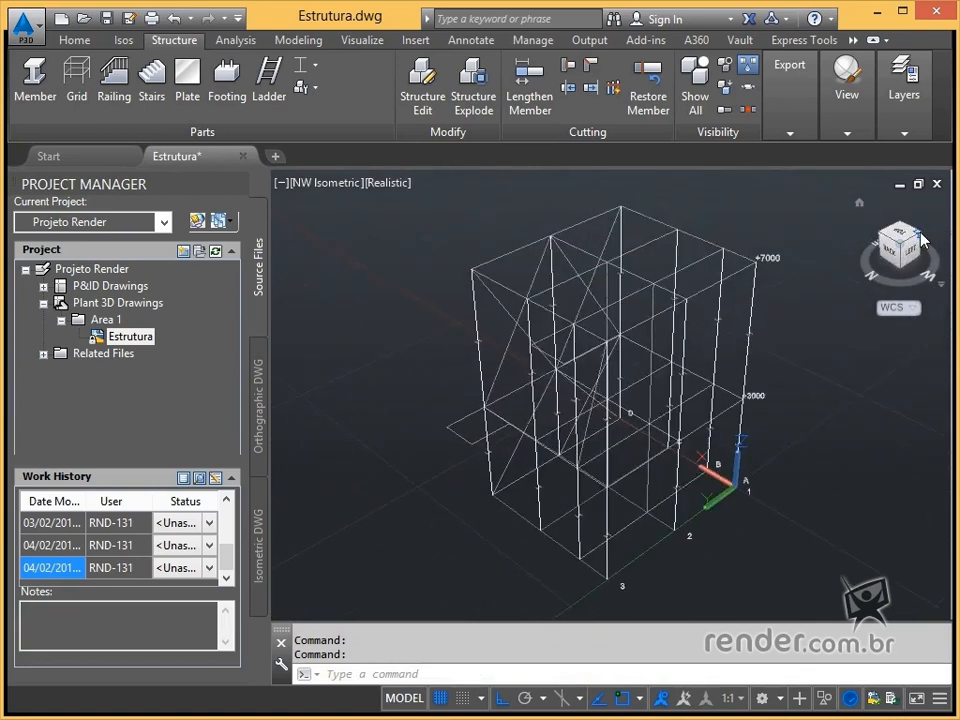
pyautogui.click(923, 240)
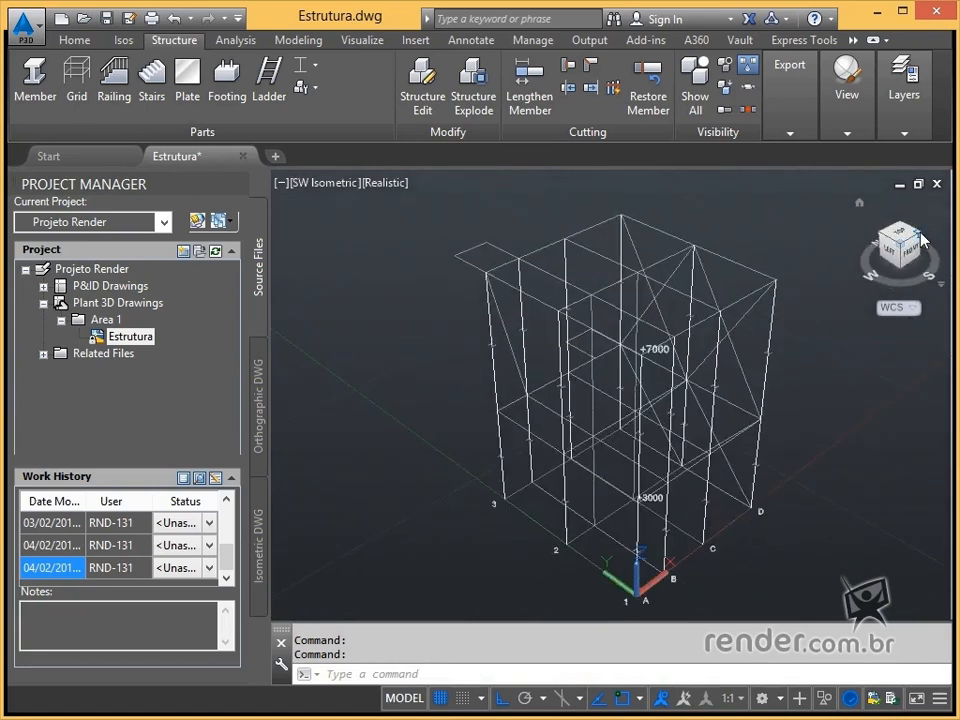
pyautogui.click(923, 240)
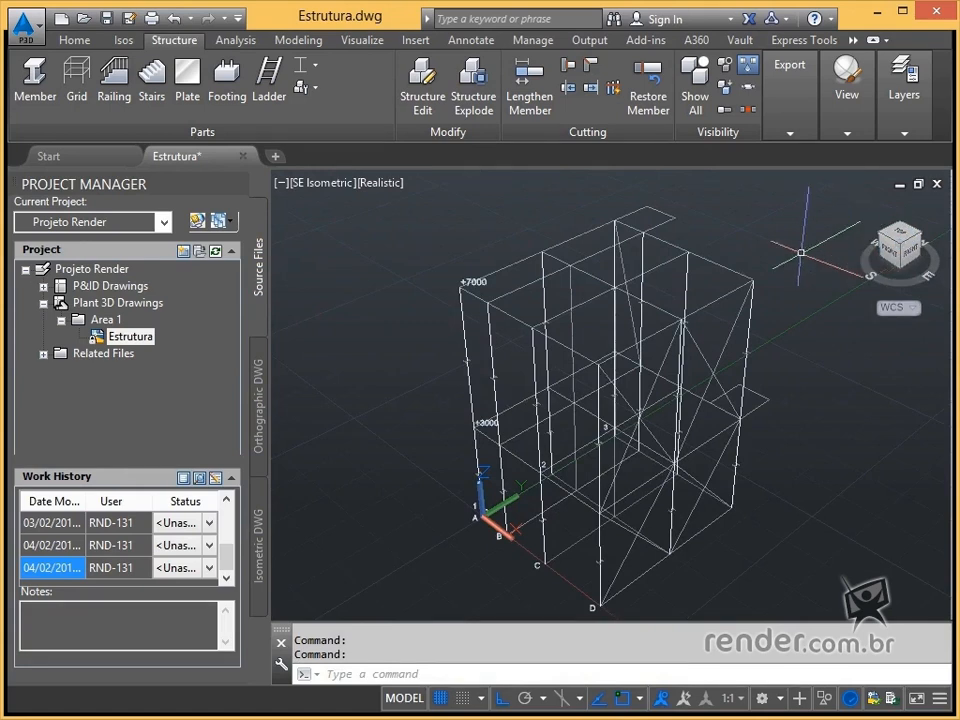
# Change the structural member profile to AISC shape type W, size W6x16
pyautogui.click(306, 88)
pyautogui.click(340, 118)
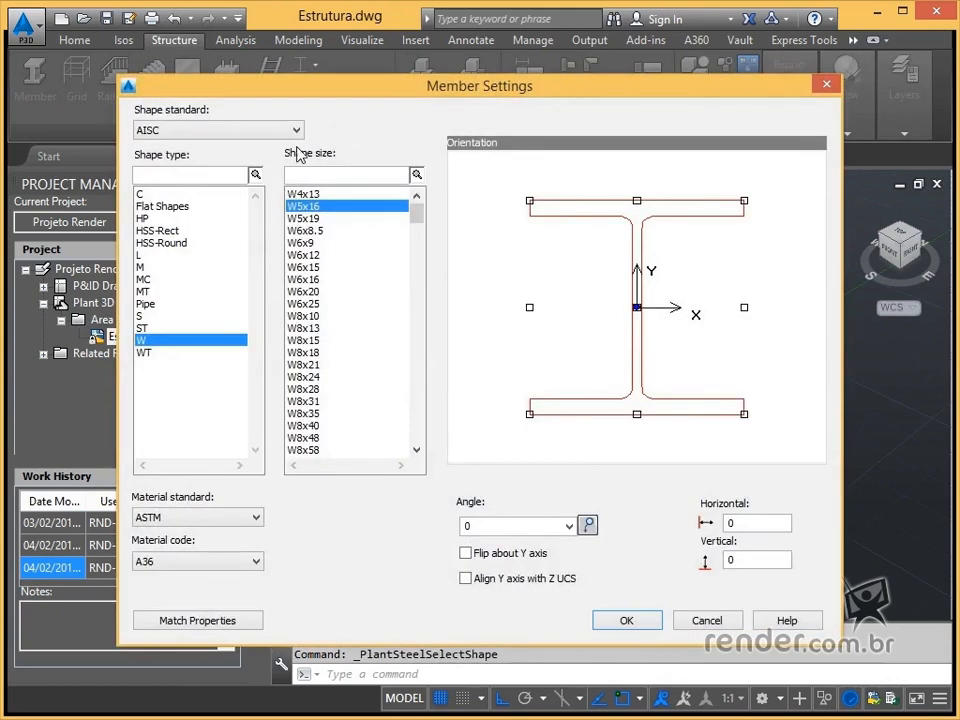
pyautogui.click(157, 340)
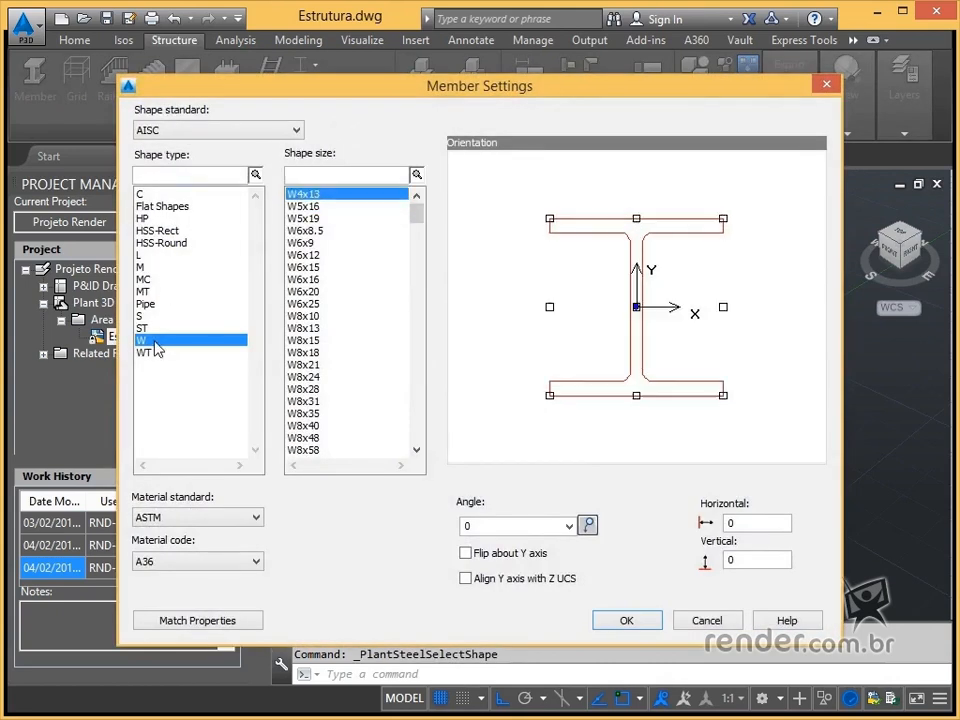
pyautogui.click(302, 280)
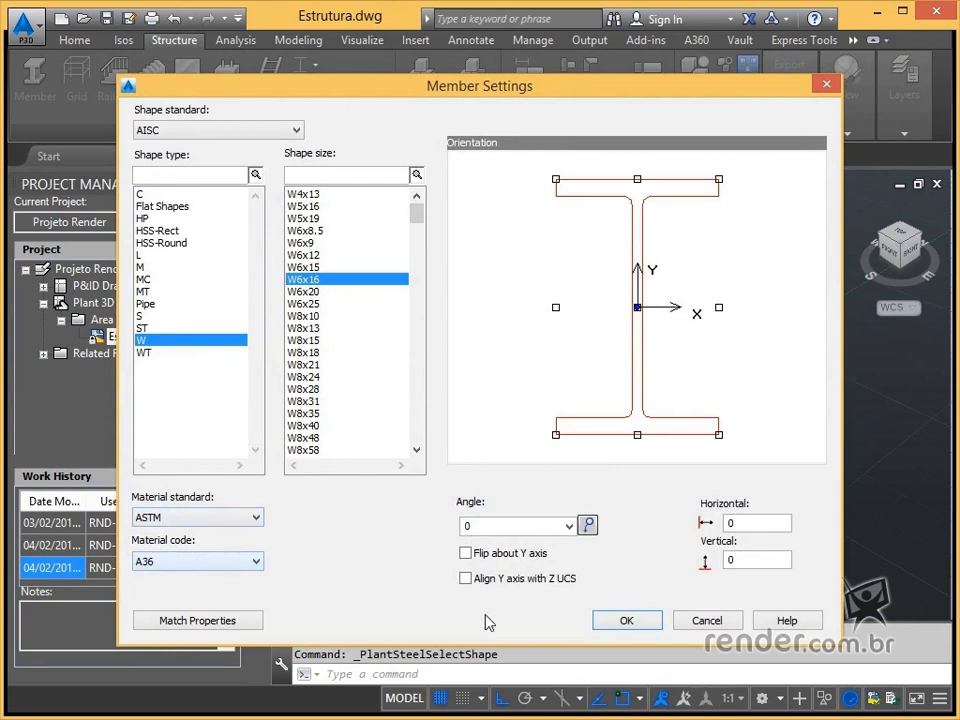
pyautogui.click(626, 620)
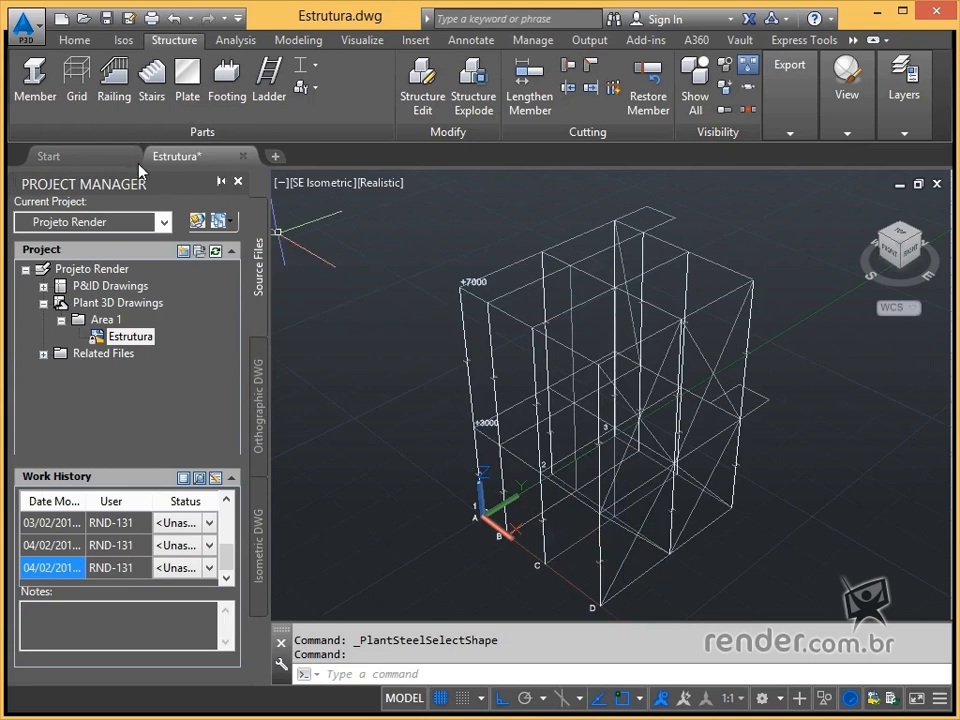
# Place a two-segment horizontal member at level +3000 along grid line D, from D-1 through D-2 to D-3
pyautogui.click(36, 80)
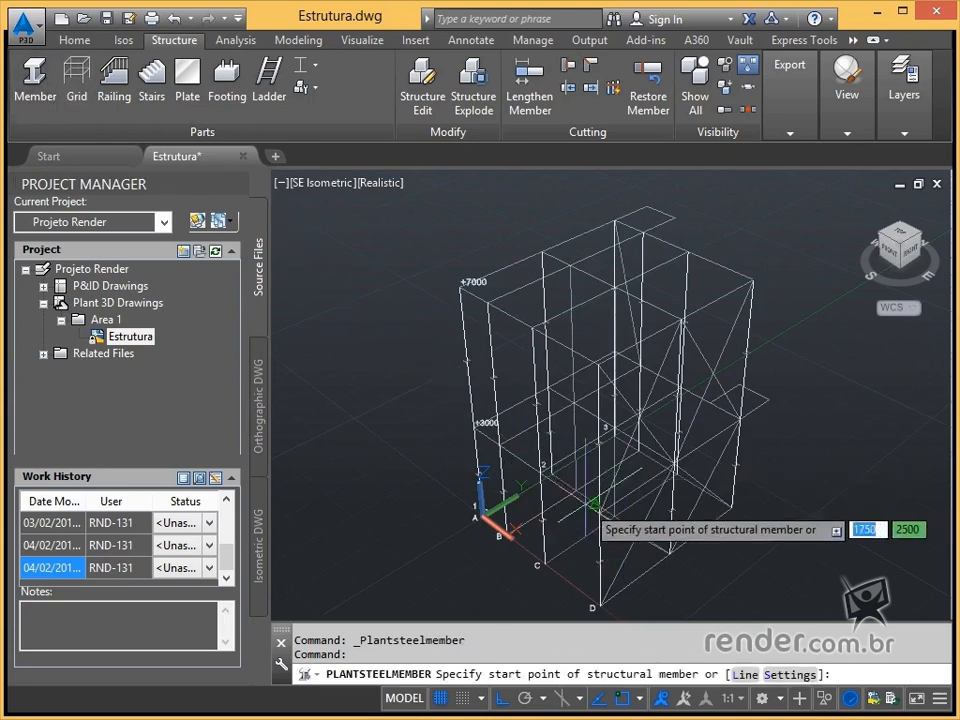
pyautogui.scroll(6, 595, 503)
pyautogui.moveTo(587, 426); pyautogui.dragTo(577, 394, button='middle')
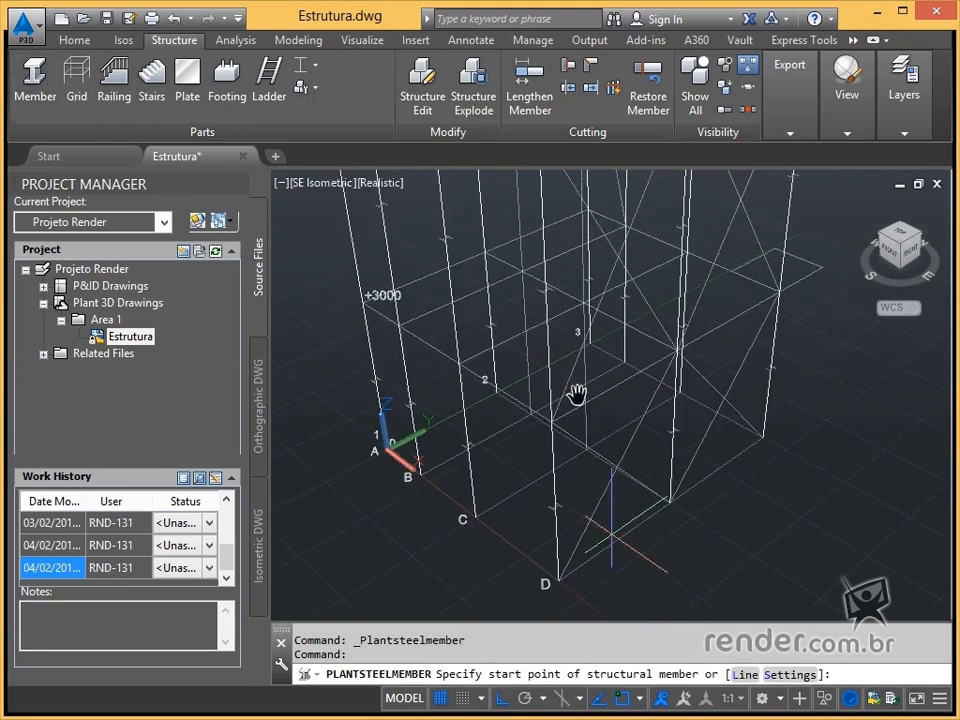
pyautogui.click(551, 416)
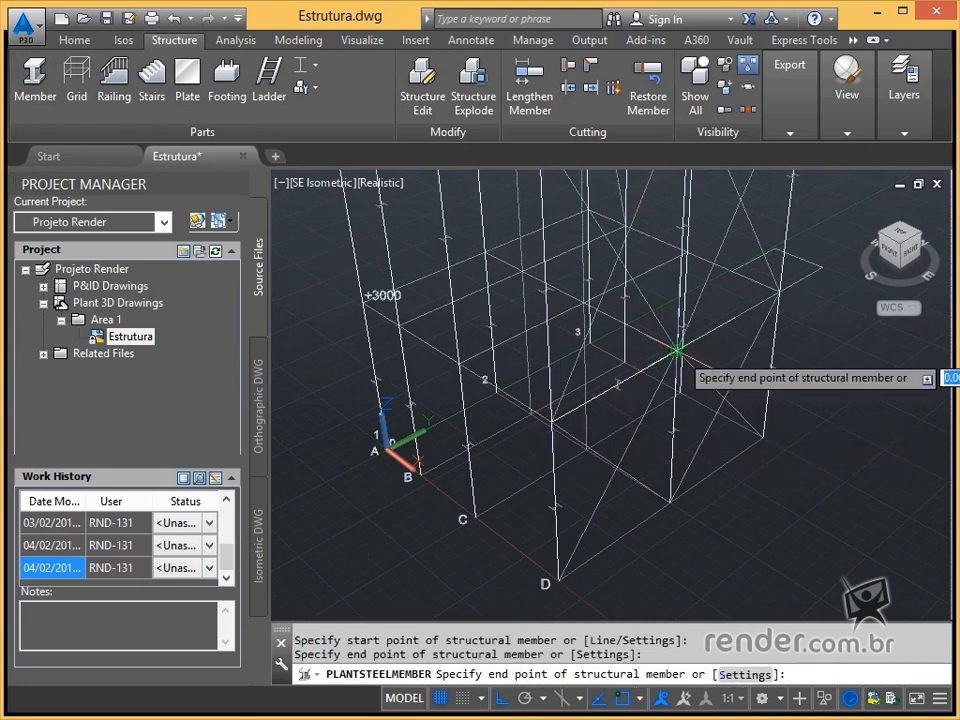
pyautogui.click(779, 291)
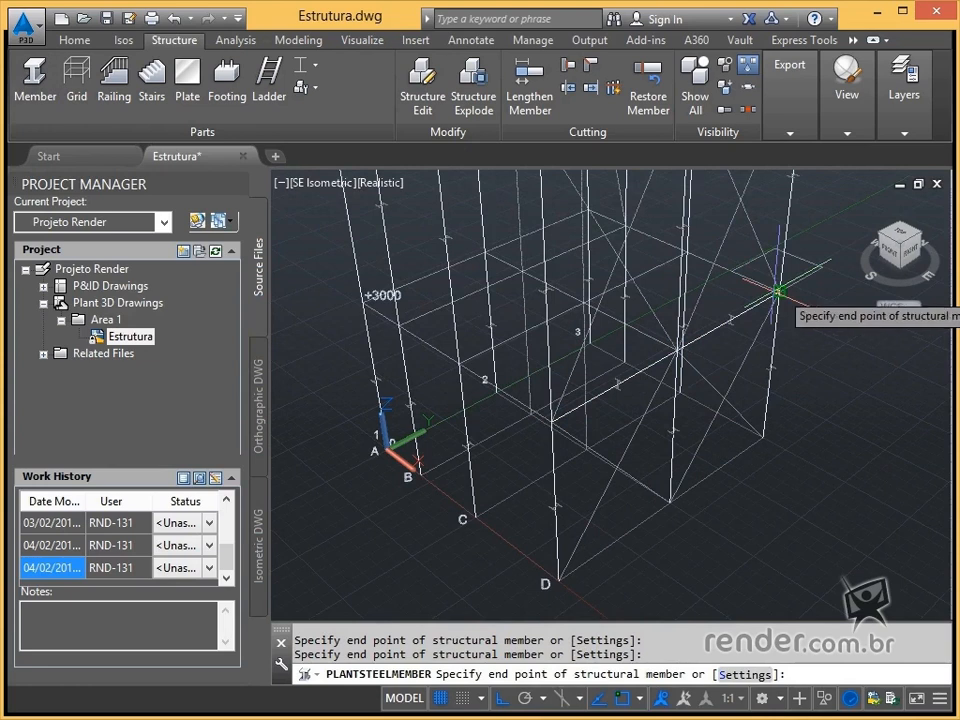
pyautogui.press('Escape')
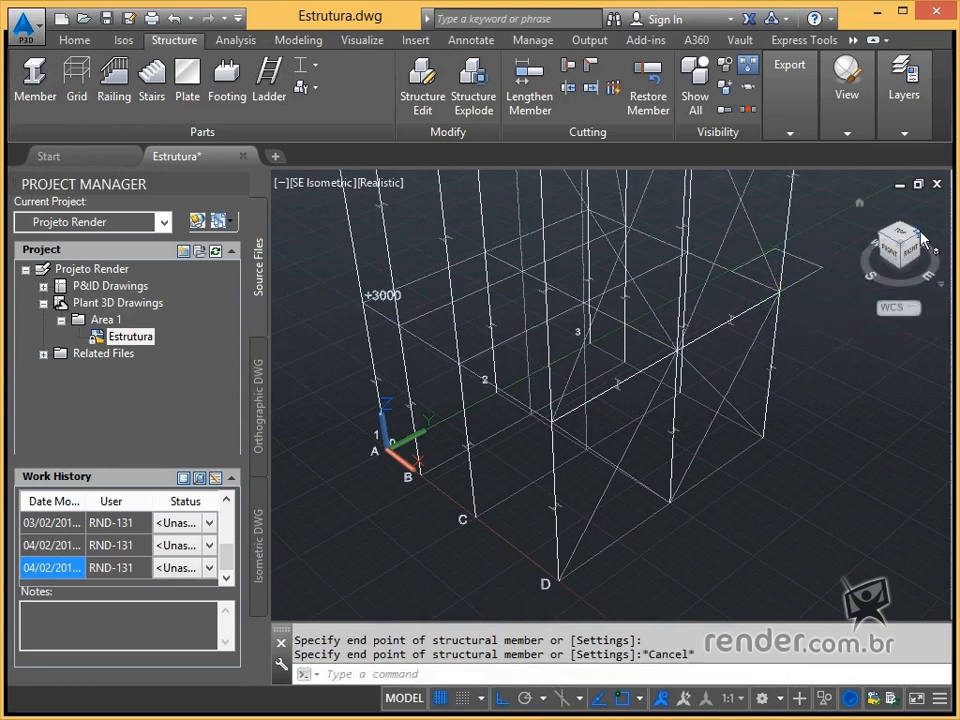
# Place a three-segment horizontal member at level +3000 along grid line 3, from D-3 through C-3 and B-3 to A-3
pyautogui.click(922, 240)
pyautogui.scroll(2, 641, 489)
pyautogui.moveTo(640, 489); pyautogui.dragTo(623, 439, button='middle')
pyautogui.press('Return')
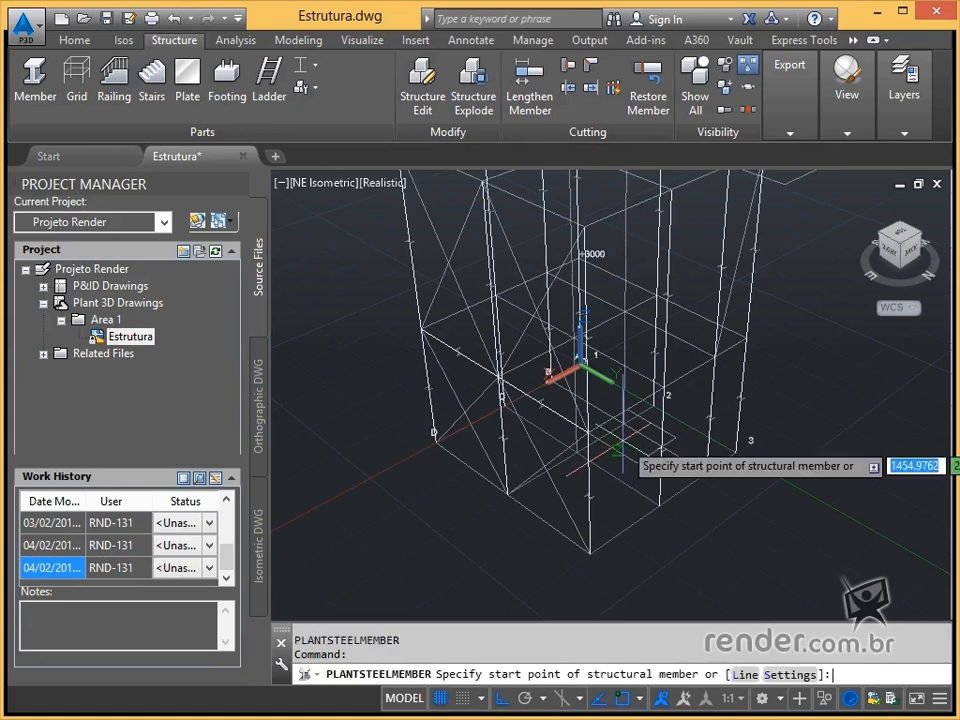
pyautogui.click(588, 433)
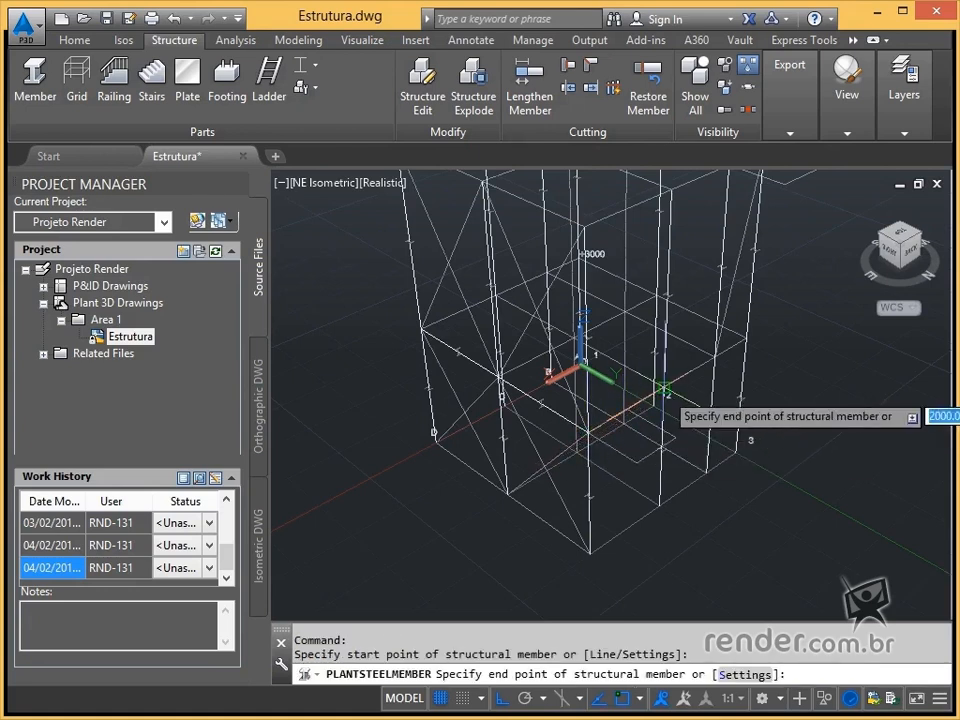
pyautogui.click(663, 391)
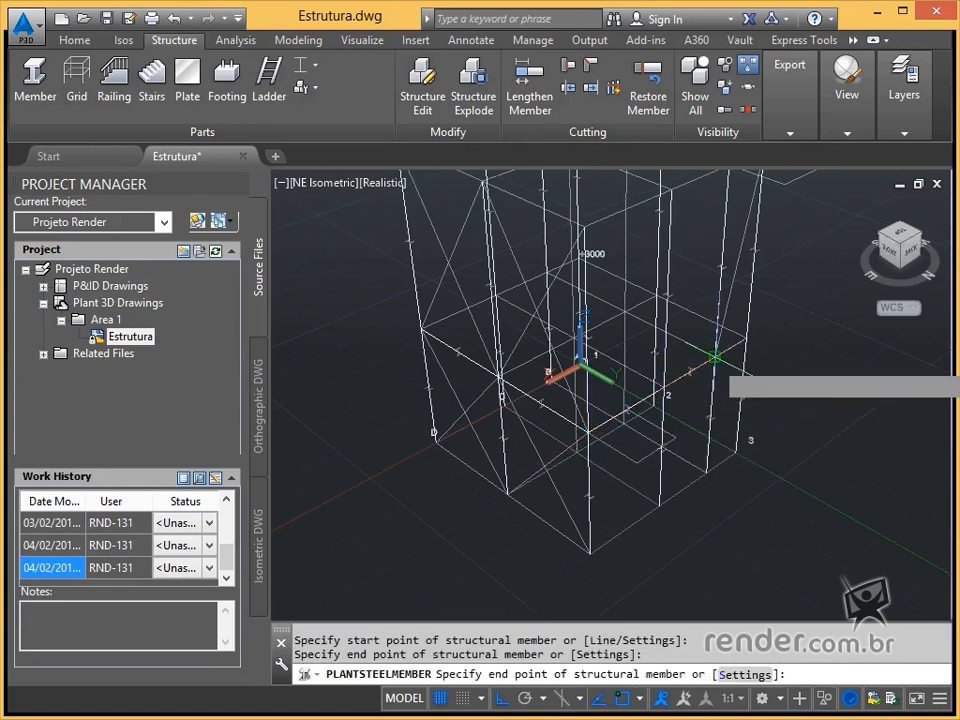
pyautogui.click(714, 355)
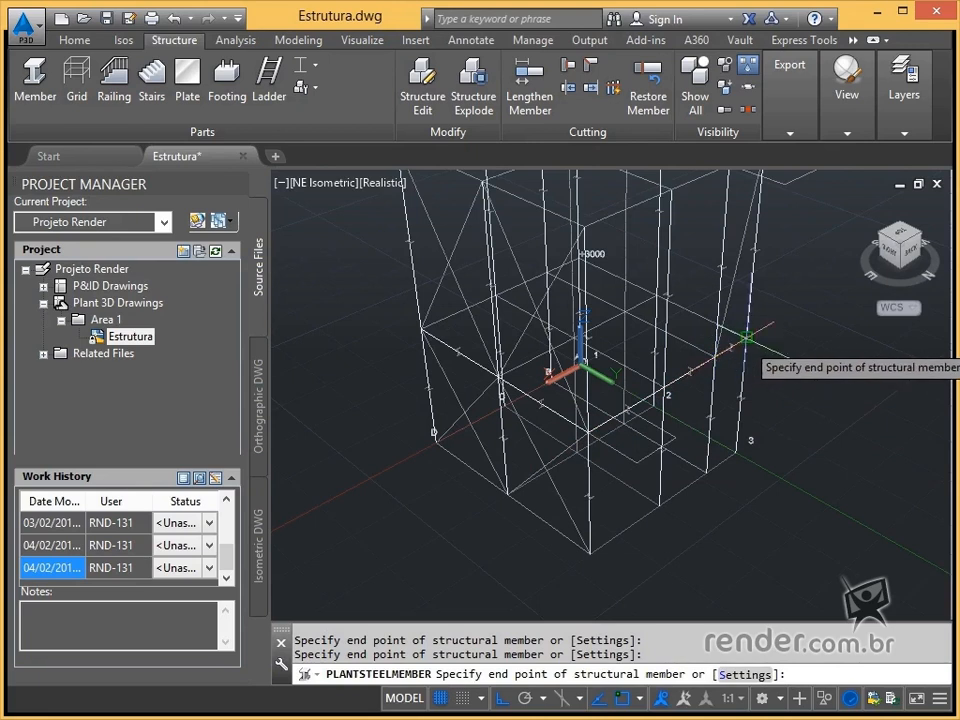
pyautogui.press('Escape')
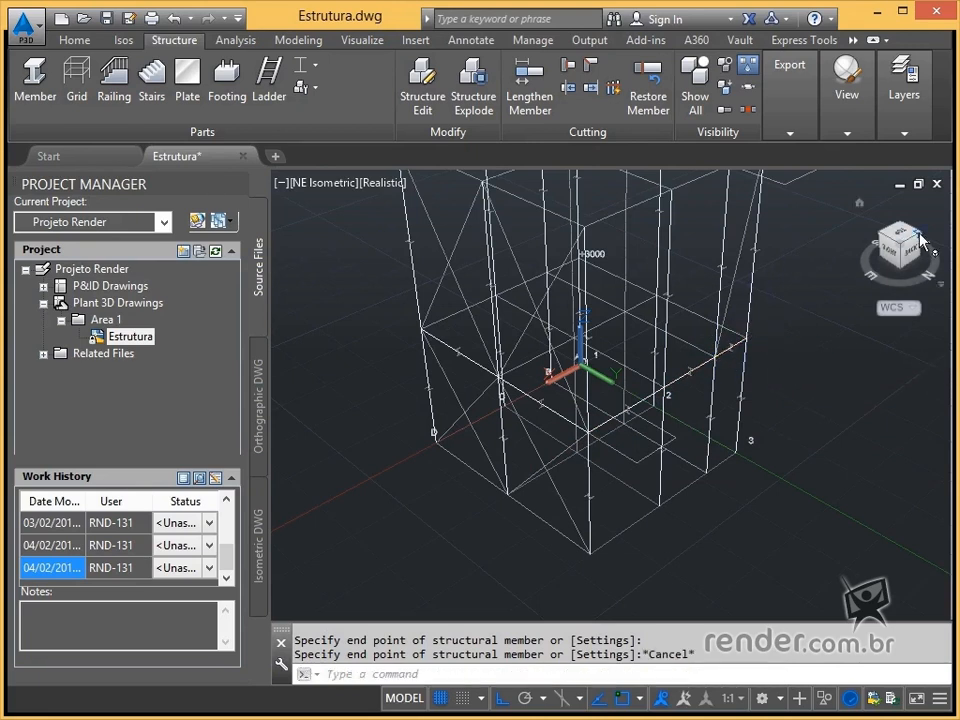
# Place a two-segment horizontal member at level +3000 along grid line A, from A-3 through A-2 to A-1
pyautogui.click(921, 240)
pyautogui.scroll(2, 603, 469)
pyautogui.moveTo(603, 469); pyautogui.dragTo(585, 396, button='middle')
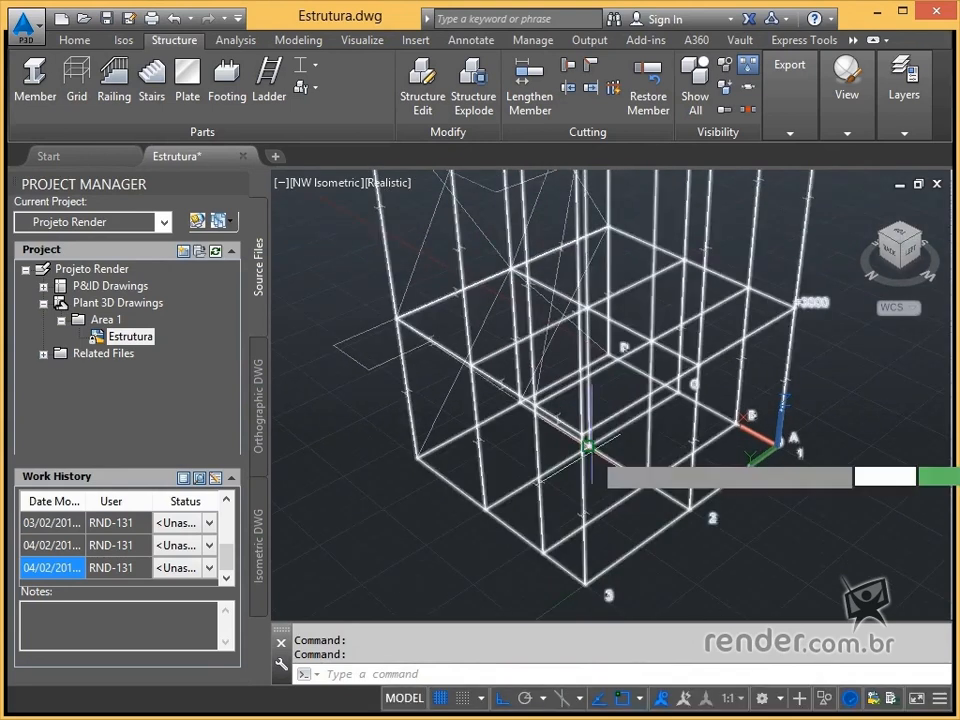
pyautogui.press('Return')
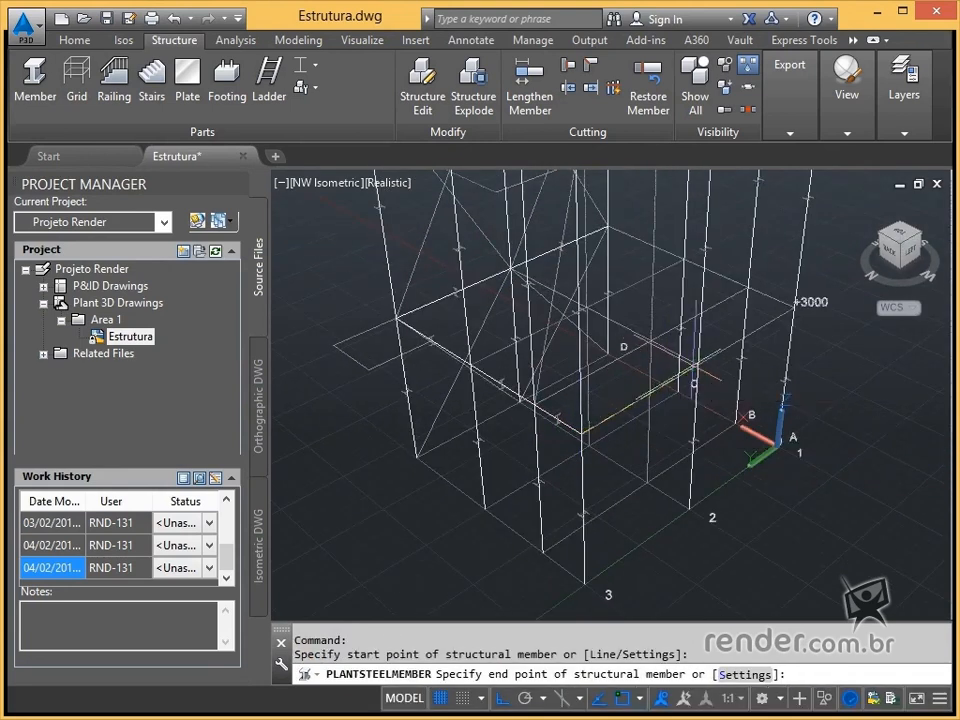
pyautogui.click(696, 365)
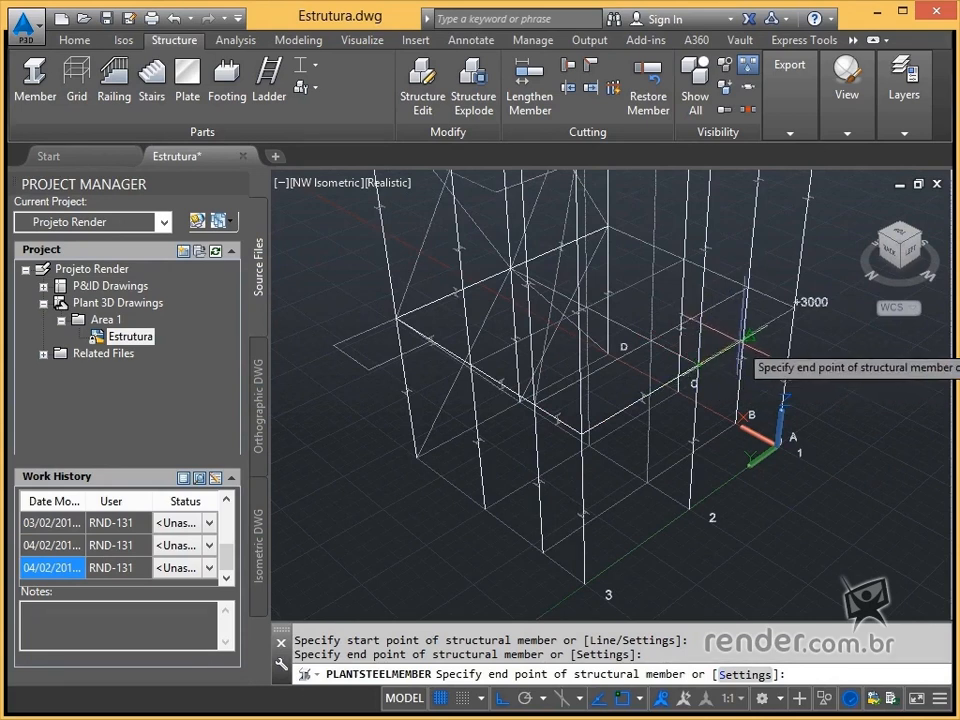
pyautogui.scroll(1, 720, 352)
pyautogui.moveTo(718, 354); pyautogui.dragTo(587, 332, button='middle')
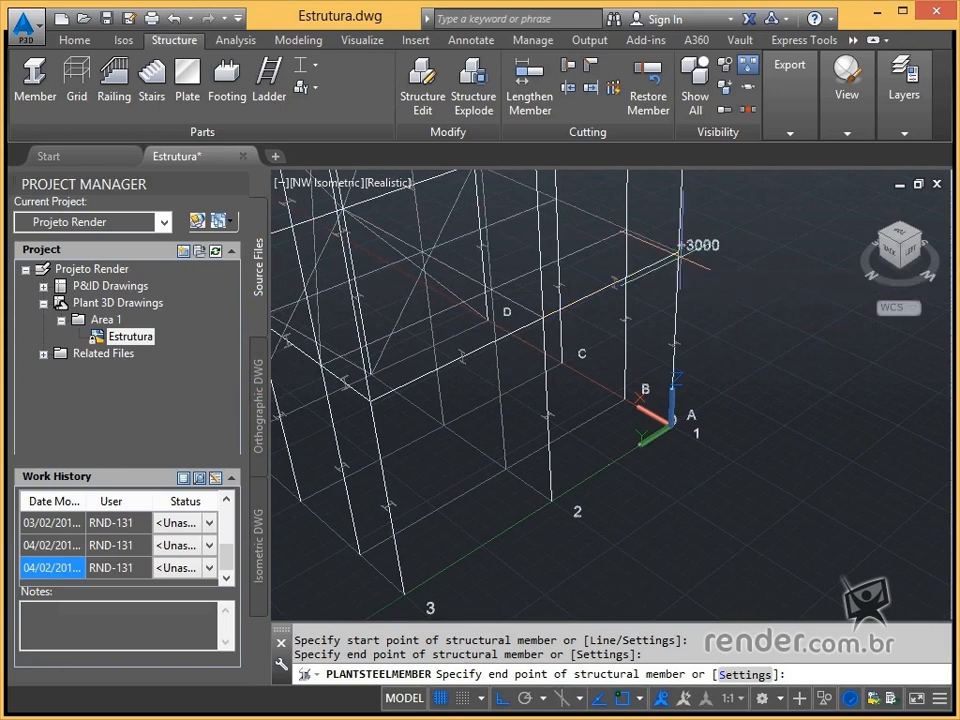
pyautogui.click(678, 249)
pyautogui.press('Escape')
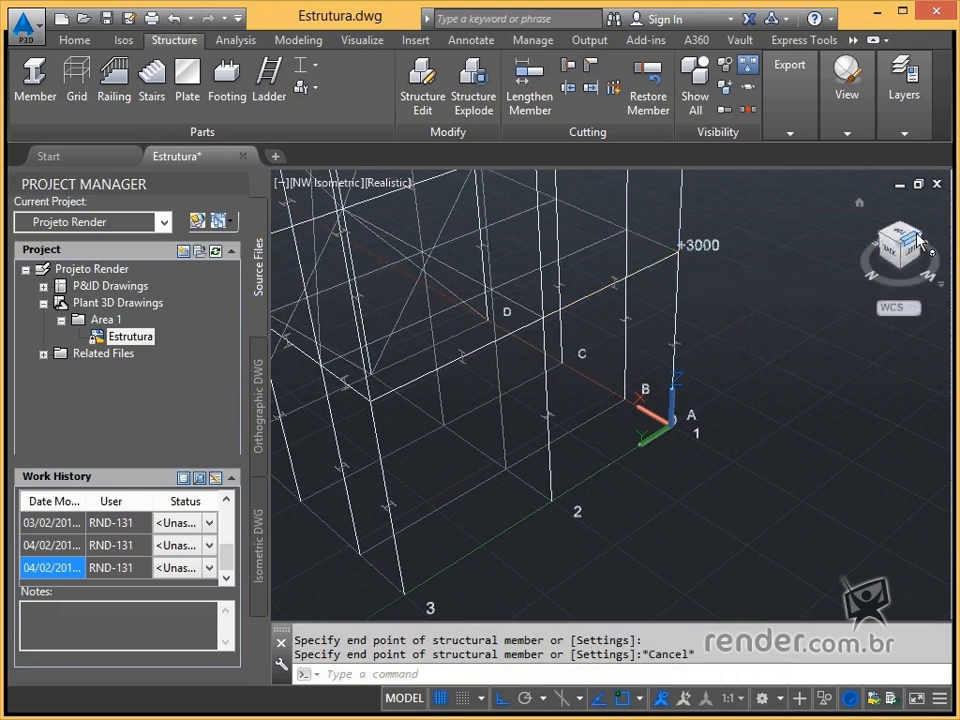
# Place a three-segment horizontal member at level +3000 along grid line 1, from A-1 through B-1 and C-1 to D-1
pyautogui.click(921, 243)
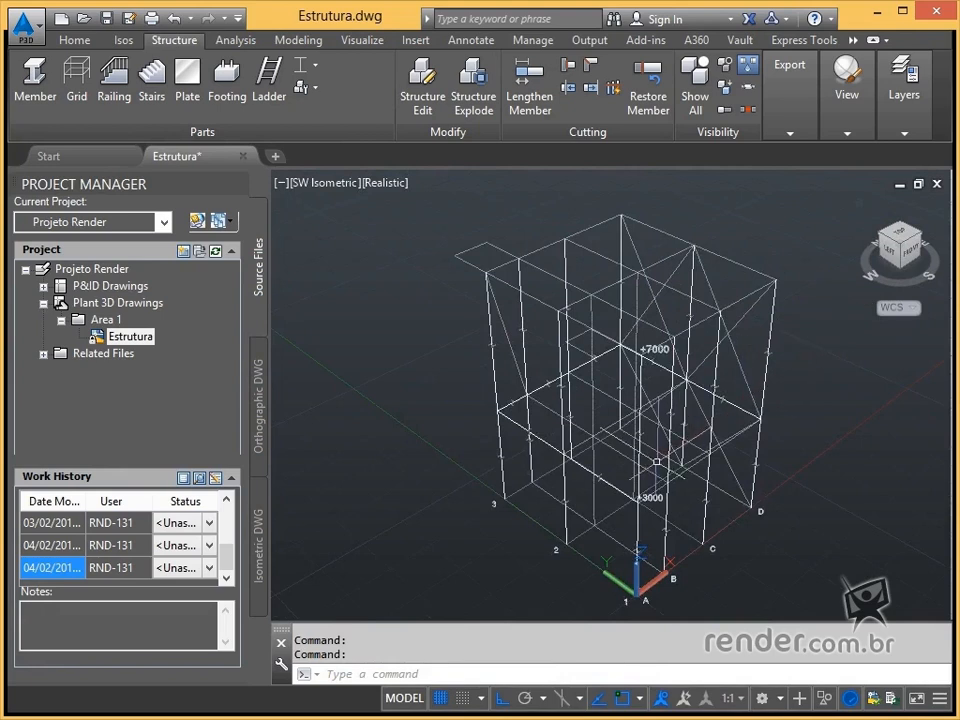
pyautogui.scroll(3, 658, 461)
pyautogui.moveTo(654, 454); pyautogui.dragTo(621, 289, button='middle')
pyautogui.scroll(3, 617, 461)
pyautogui.moveTo(620, 362); pyautogui.dragTo(540, 411, button='middle')
pyautogui.scroll(2, 544, 408)
pyautogui.press('Return')
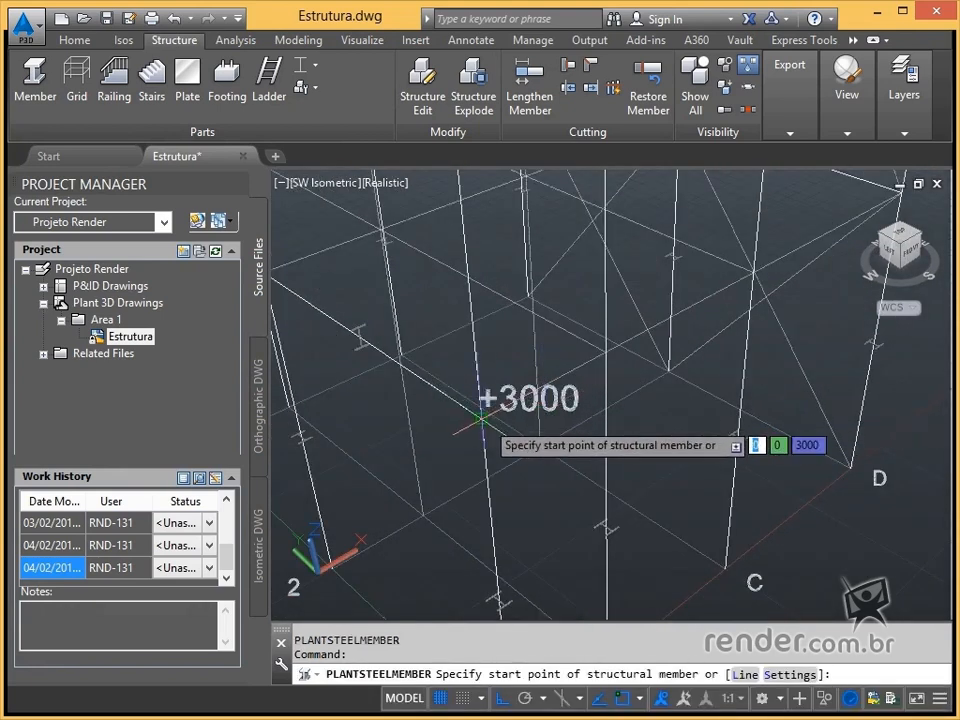
pyautogui.click(484, 410)
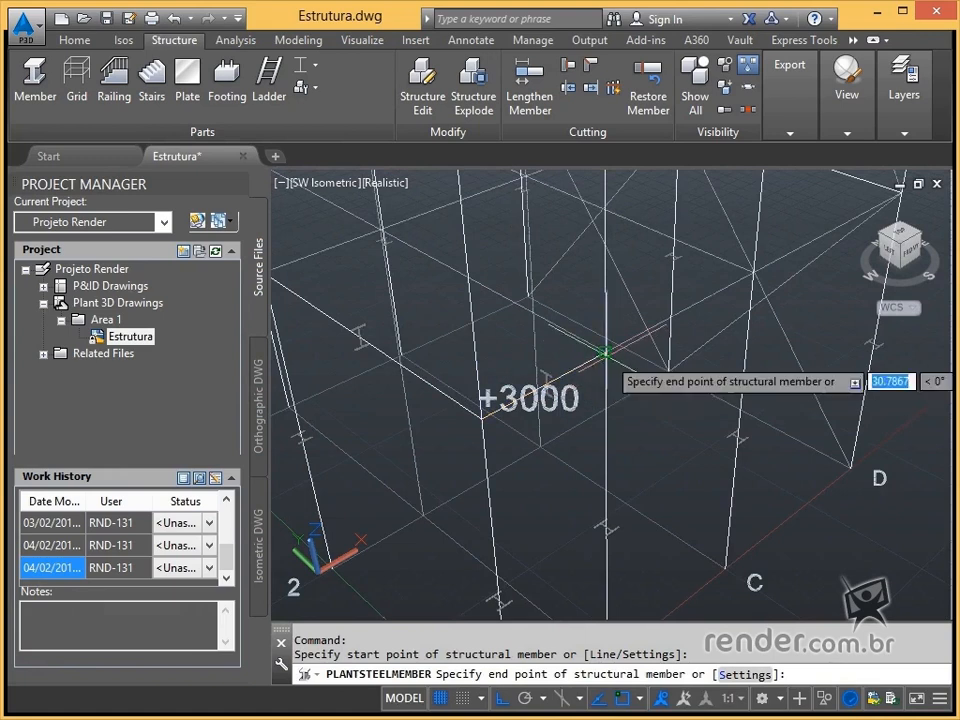
pyautogui.click(754, 272)
pyautogui.moveTo(754, 272); pyautogui.dragTo(553, 423, button='middle')
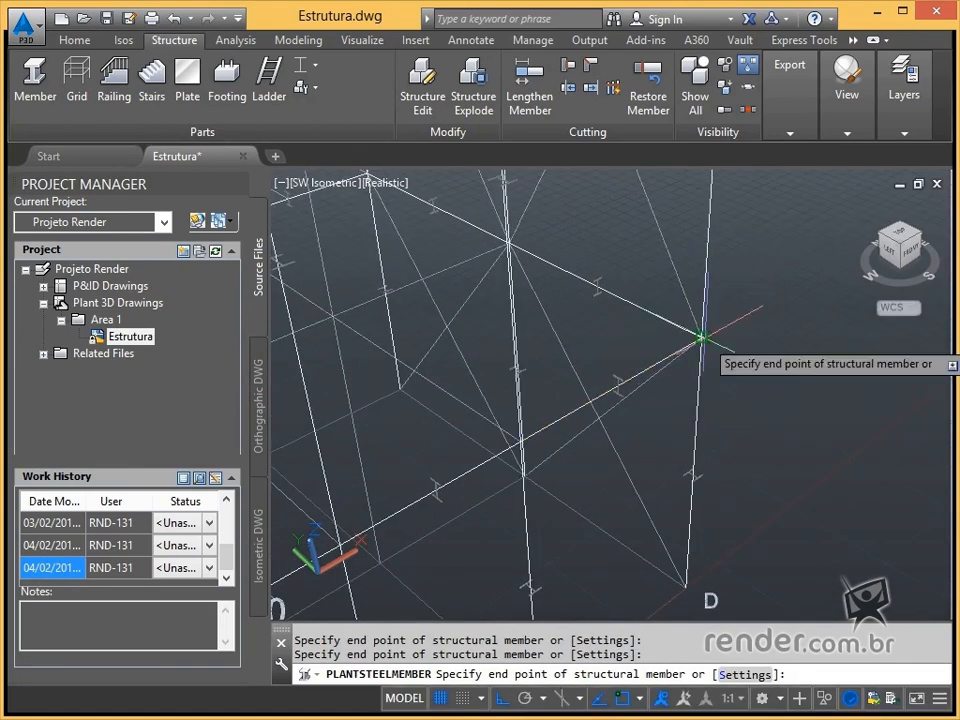
pyautogui.press('Escape')
# Place a three-segment horizontal member at level +7000 along grid line 1, from A-1 through B-1 and C-1 to D-1
pyautogui.moveTo(696, 561); pyautogui.dragTo(798, 410, button='middle')
pyautogui.press('Return')
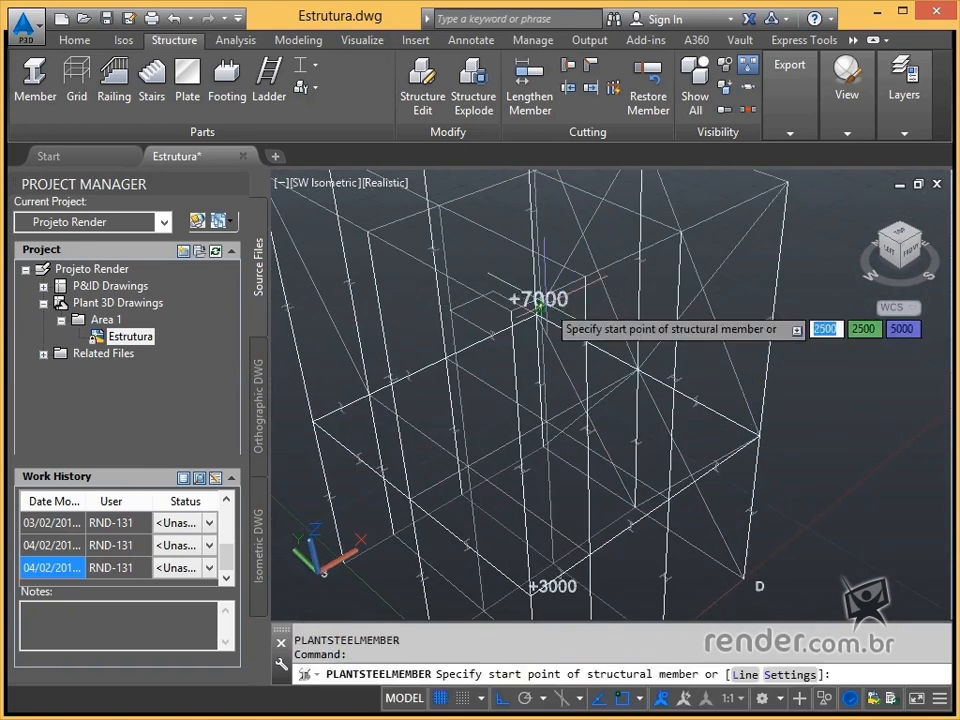
pyautogui.click(511, 309)
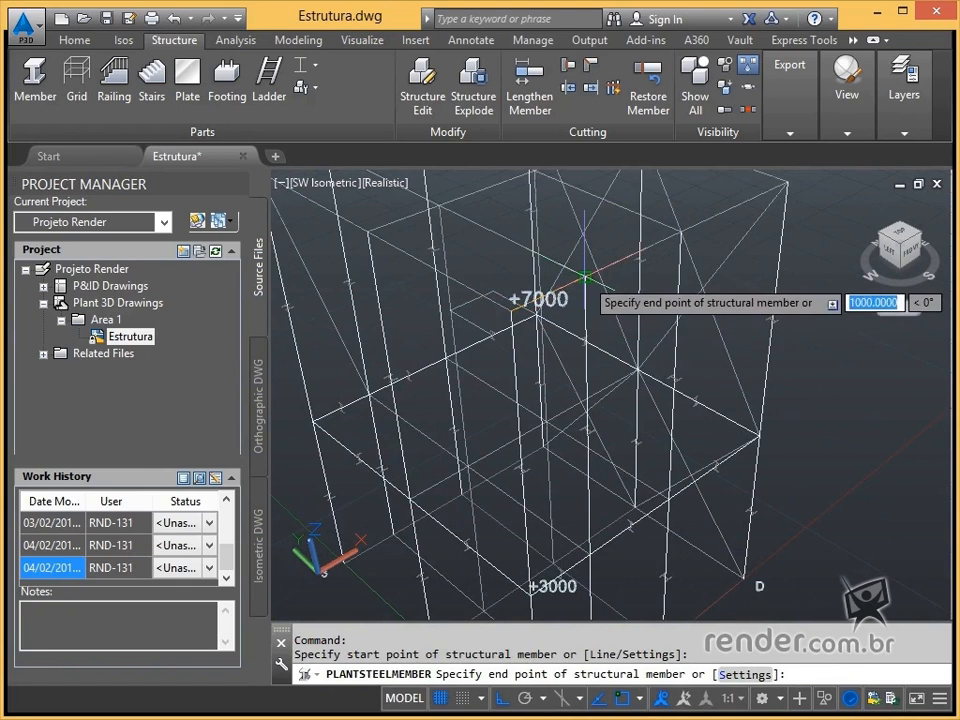
pyautogui.click(585, 276)
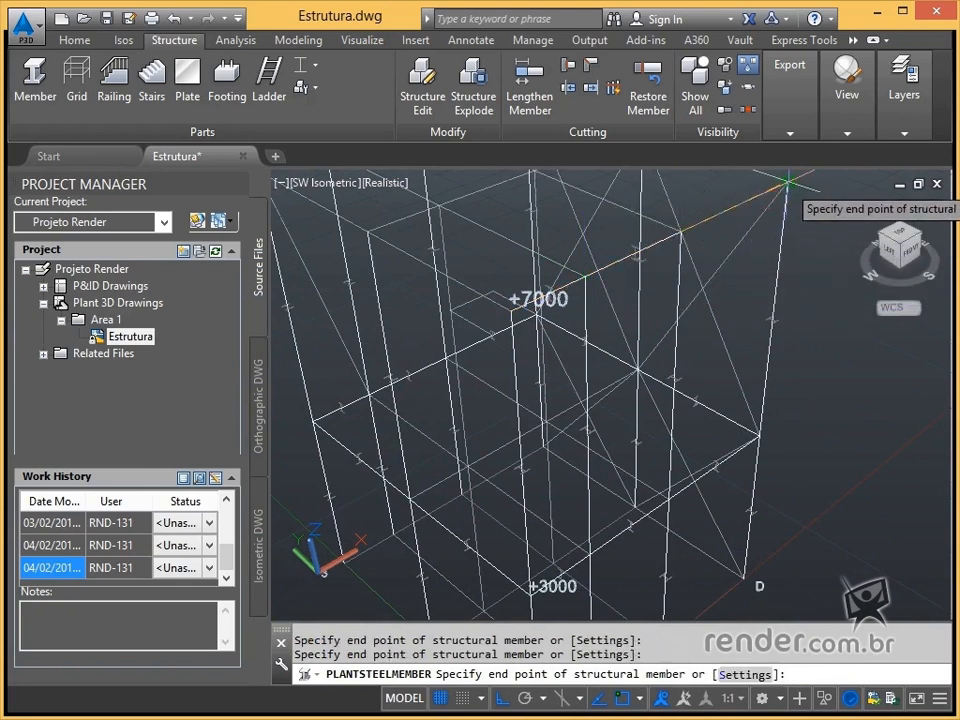
pyautogui.press('Escape')
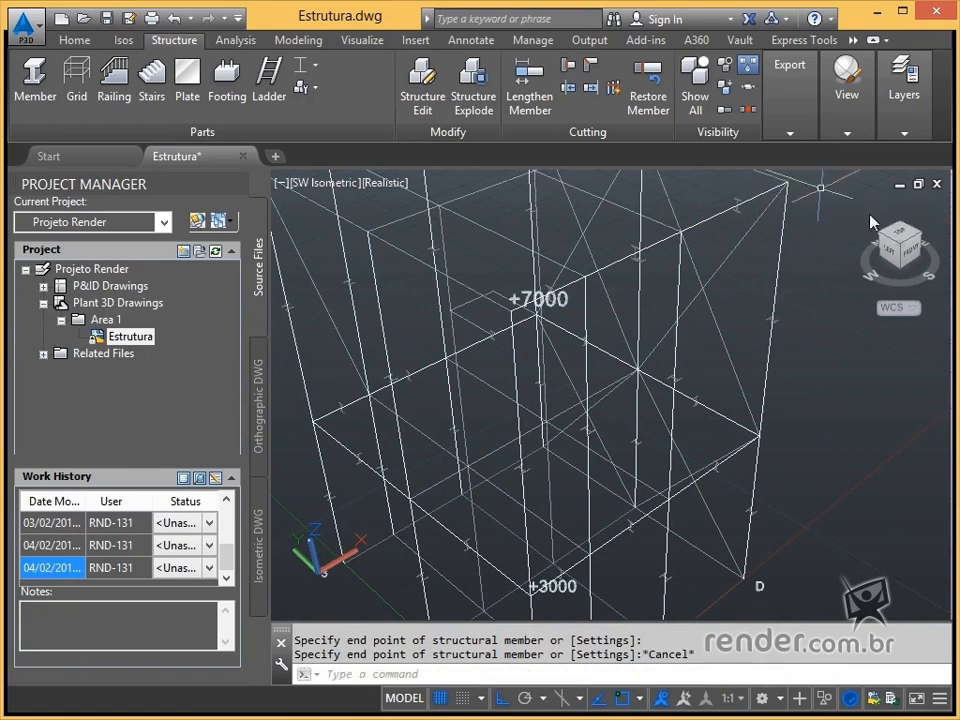
# Place a two-segment horizontal member at level +7000 along grid line D, from D-1 through D-2 to D-3
pyautogui.click(921, 238)
pyautogui.moveTo(686, 347); pyautogui.dragTo(596, 333, button='middle')
pyautogui.press('Return')
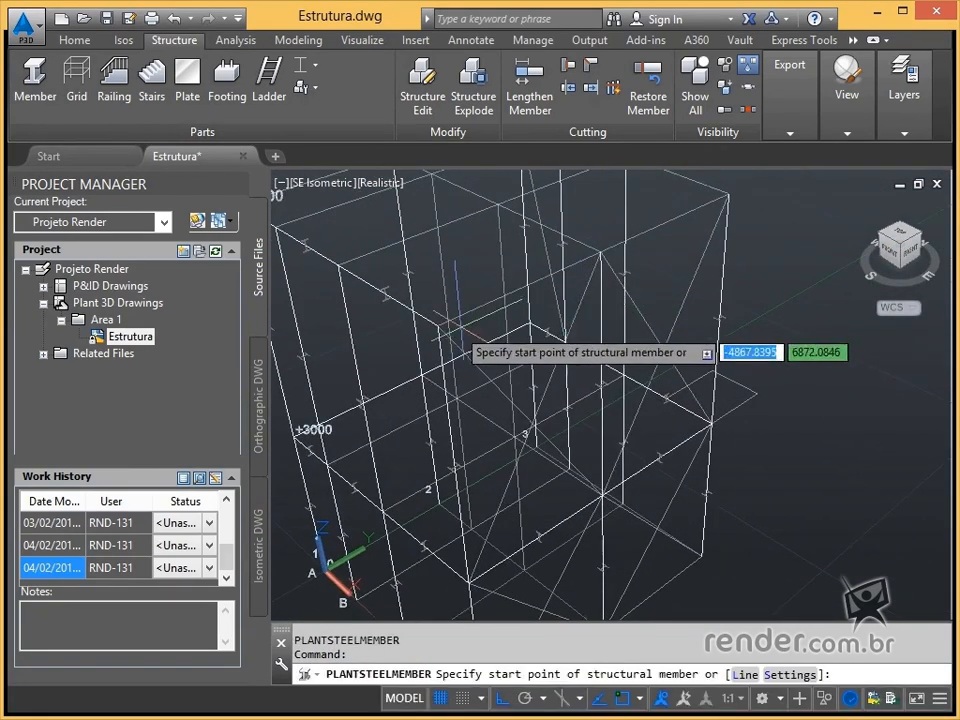
pyautogui.click(437, 323)
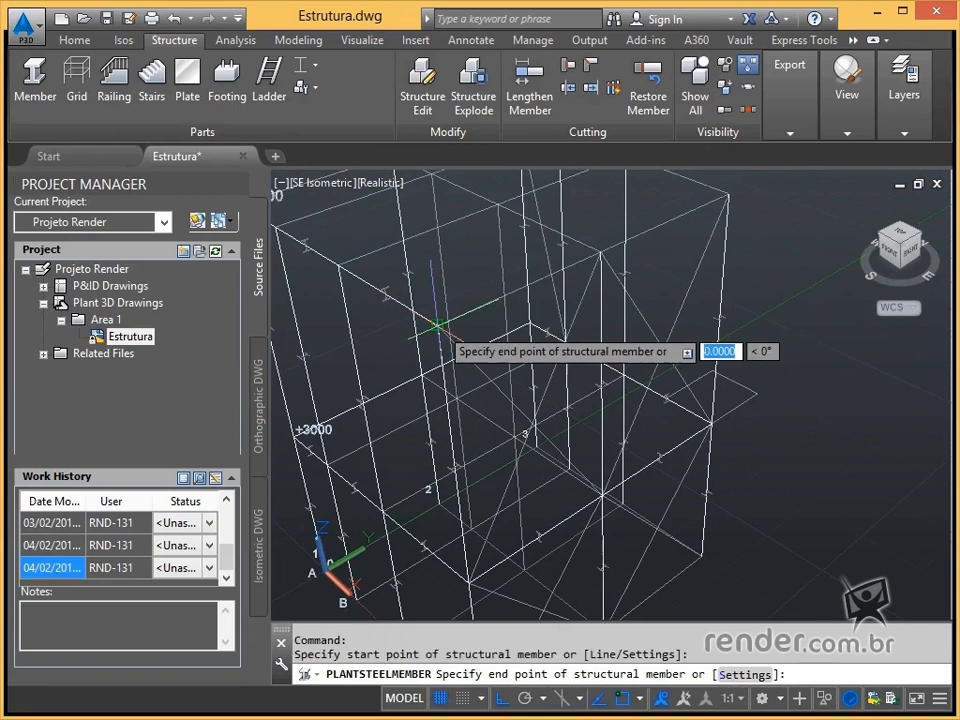
pyautogui.click(598, 253)
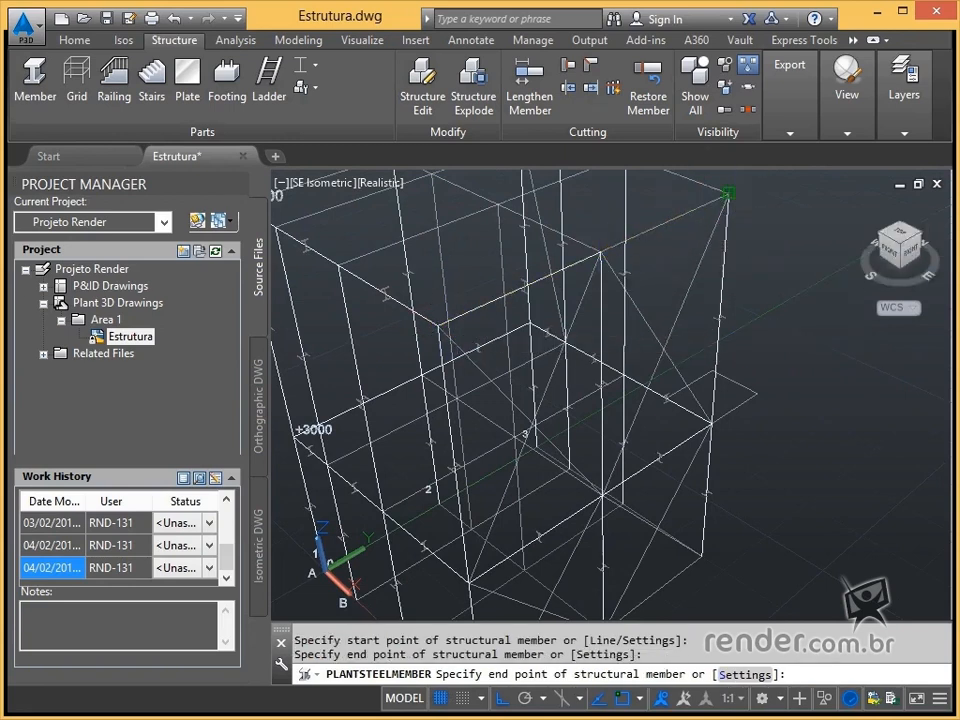
pyautogui.click(728, 196)
pyautogui.press('Escape')
# Place a three-segment horizontal member at level +7000 along grid line 3, from D-3 through C-3 and B-3 to A-3
pyautogui.click(924, 240)
pyautogui.scroll(3, 637, 288)
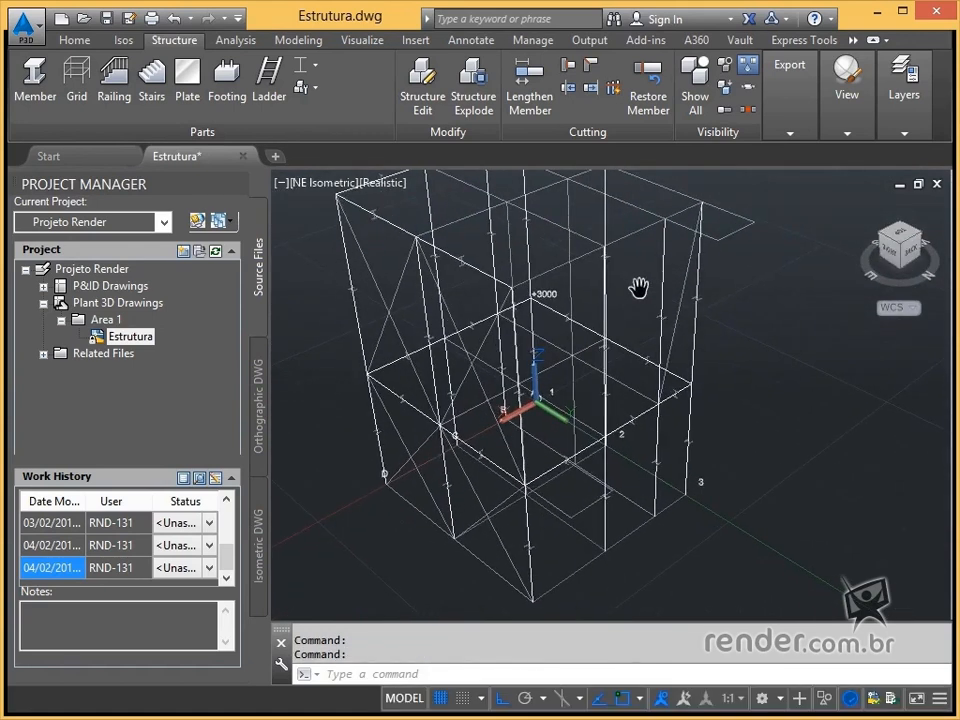
pyautogui.press('Return')
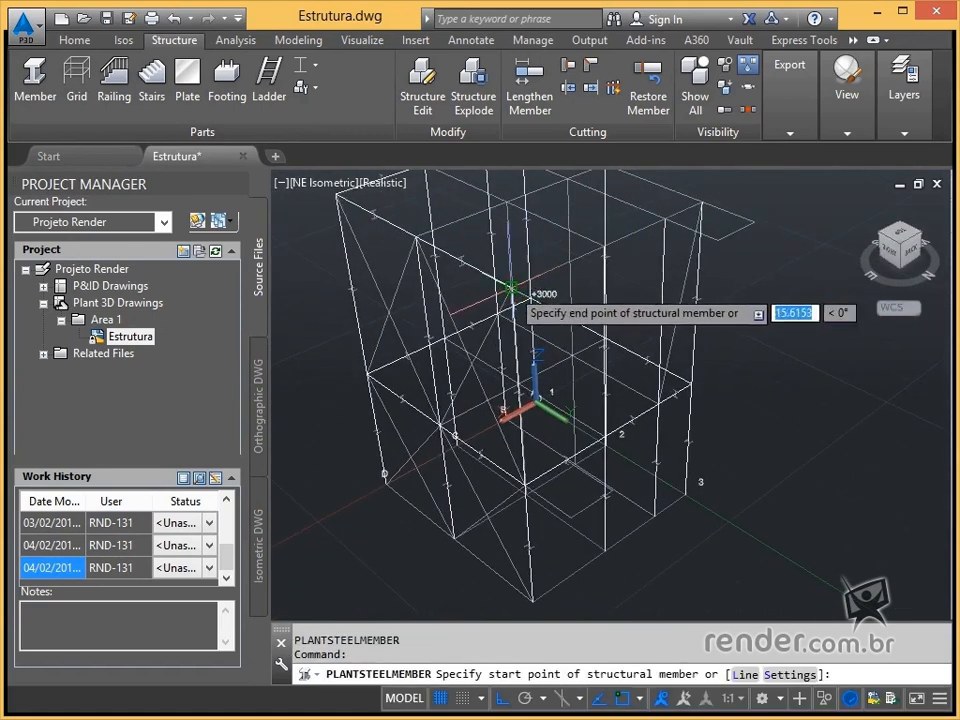
pyautogui.click(500, 286)
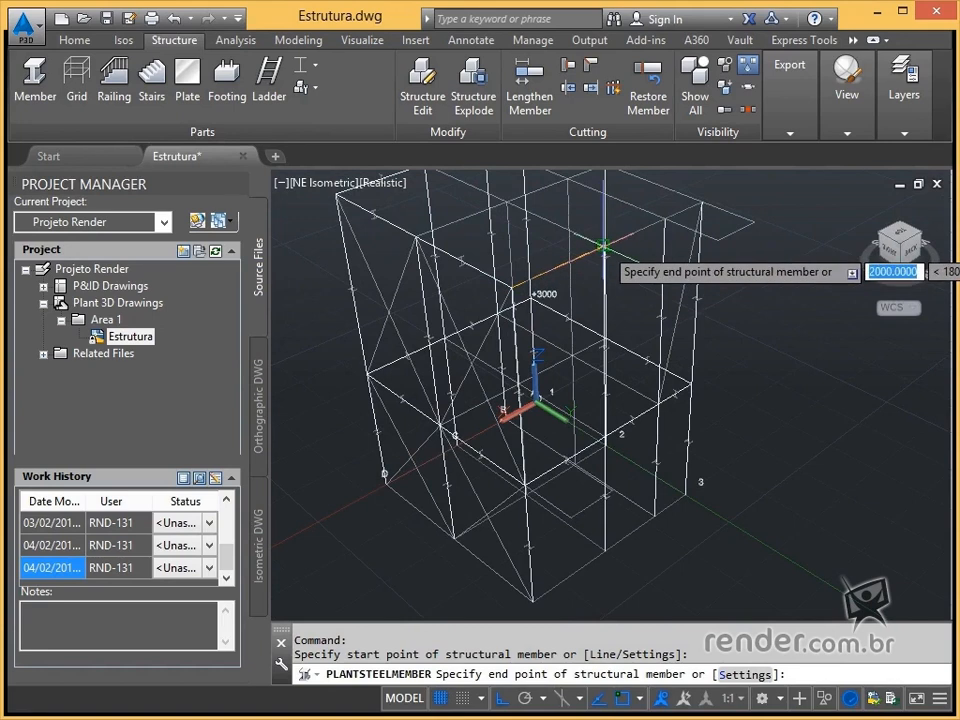
pyautogui.scroll(2, 605, 255)
pyautogui.moveTo(585, 258); pyautogui.dragTo(589, 392, button='middle')
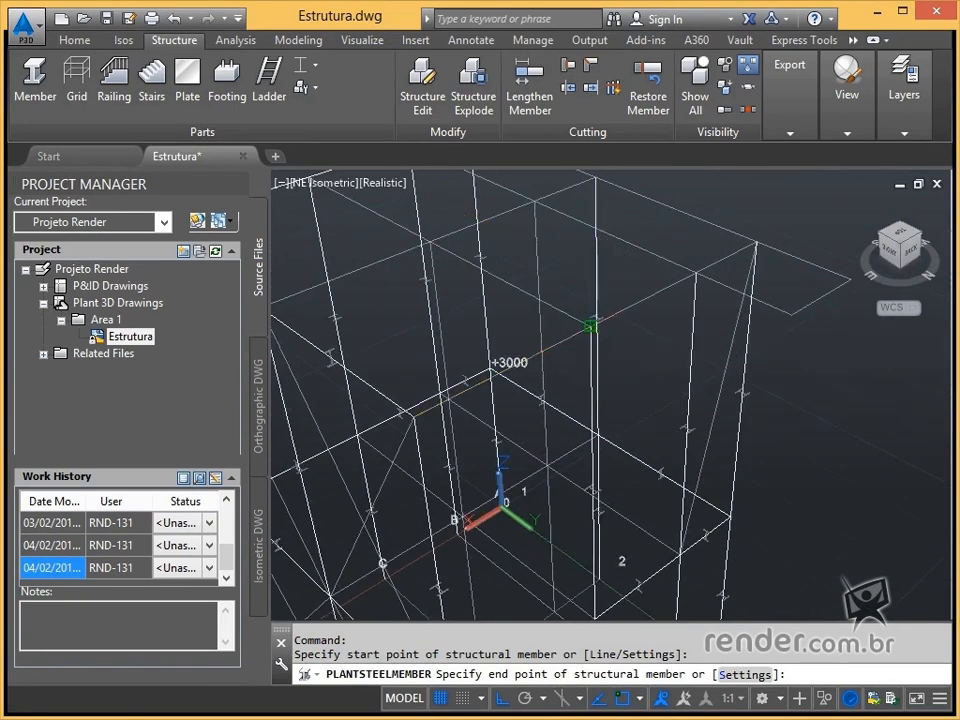
pyautogui.click(590, 326)
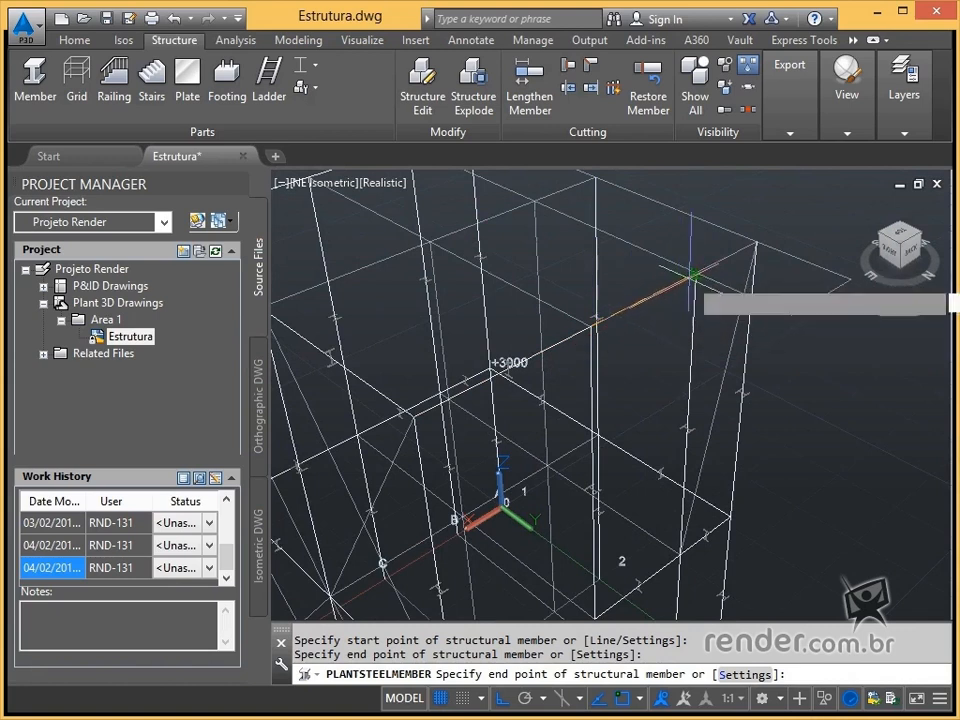
pyautogui.click(697, 272)
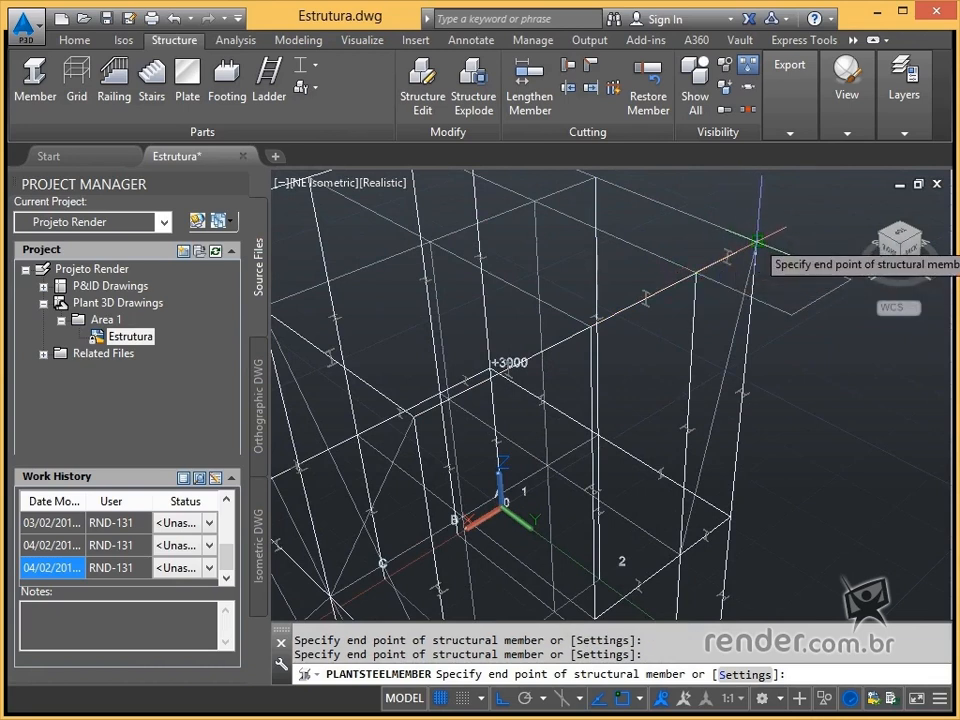
pyautogui.press('Escape')
# Place a two-segment horizontal member at level +7000 along grid line A, from A-3 through A-2 to A-1
pyautogui.click(920, 237)
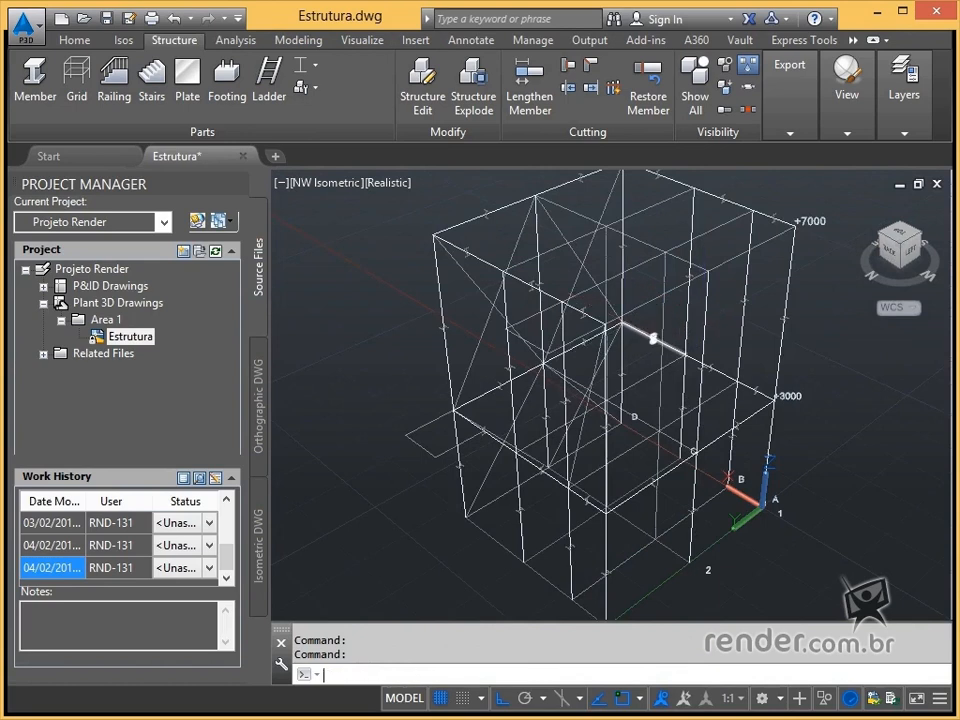
pyautogui.press('Return')
pyautogui.click(605, 325)
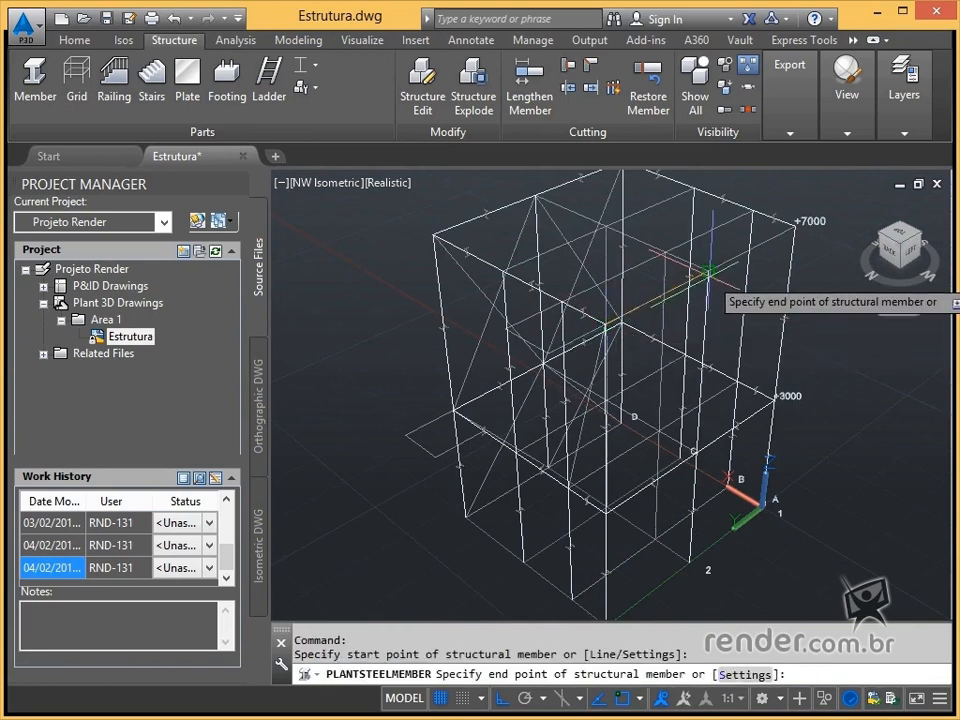
pyautogui.click(708, 270)
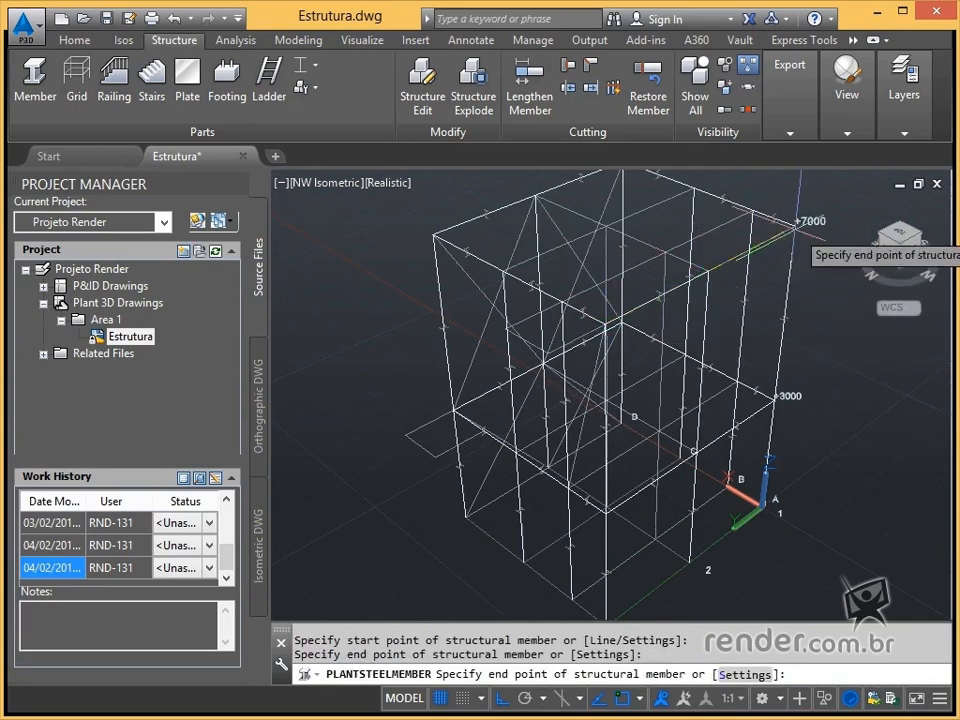
pyautogui.press('Escape')
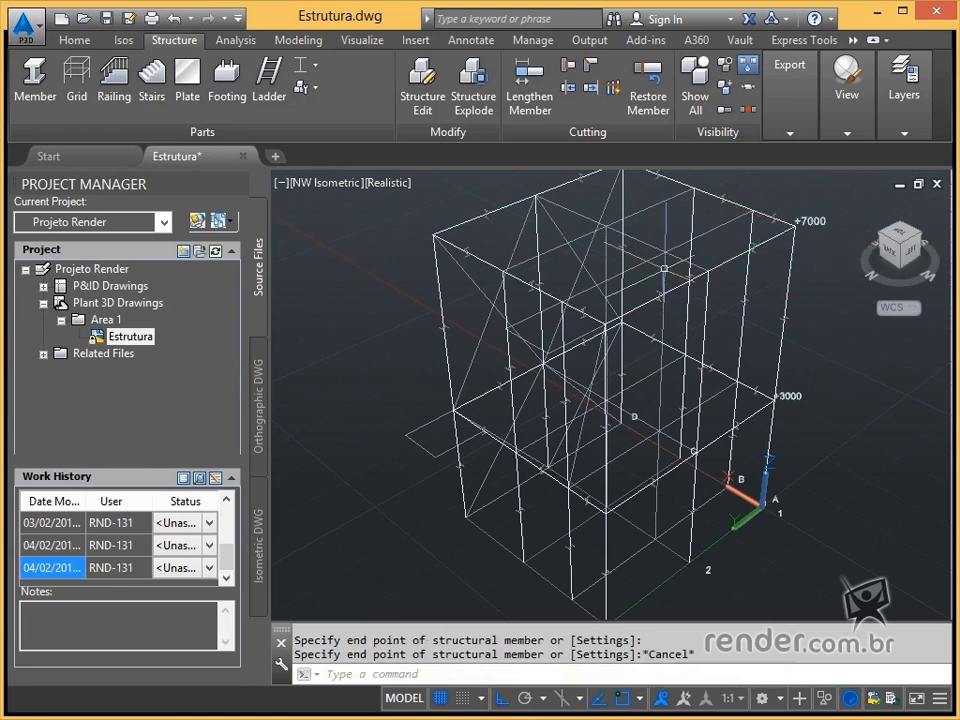
# Place a two-segment horizontal member at level +7000 along grid line B, from B-3 through B-2 to B-1
pyautogui.scroll(2, 569, 277)
pyautogui.moveTo(569, 277); pyautogui.dragTo(559, 413, button='middle')
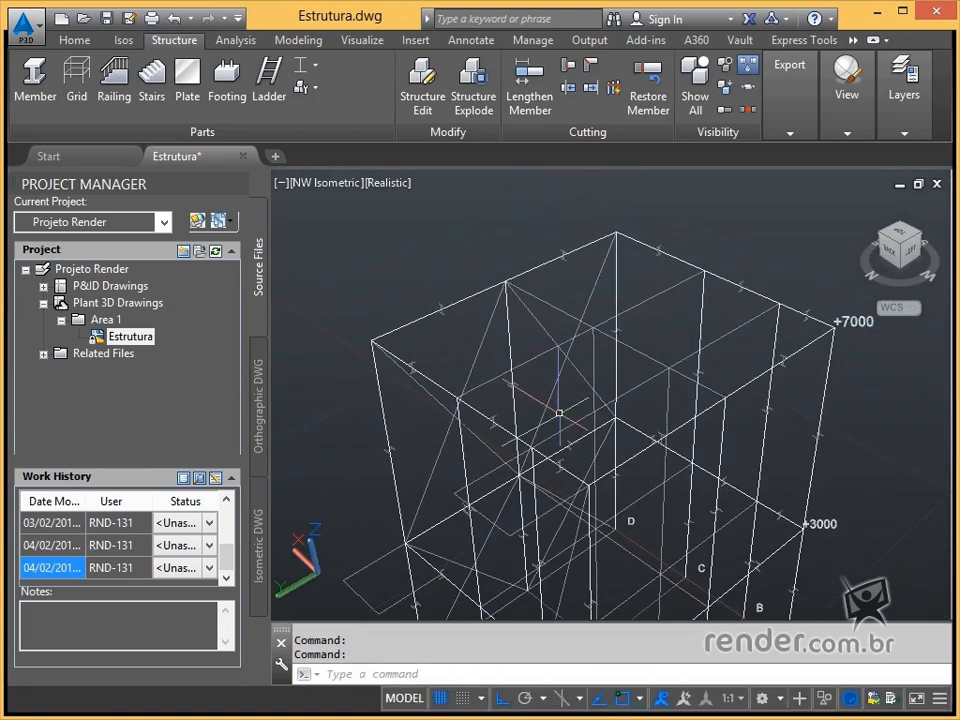
pyautogui.press('Return')
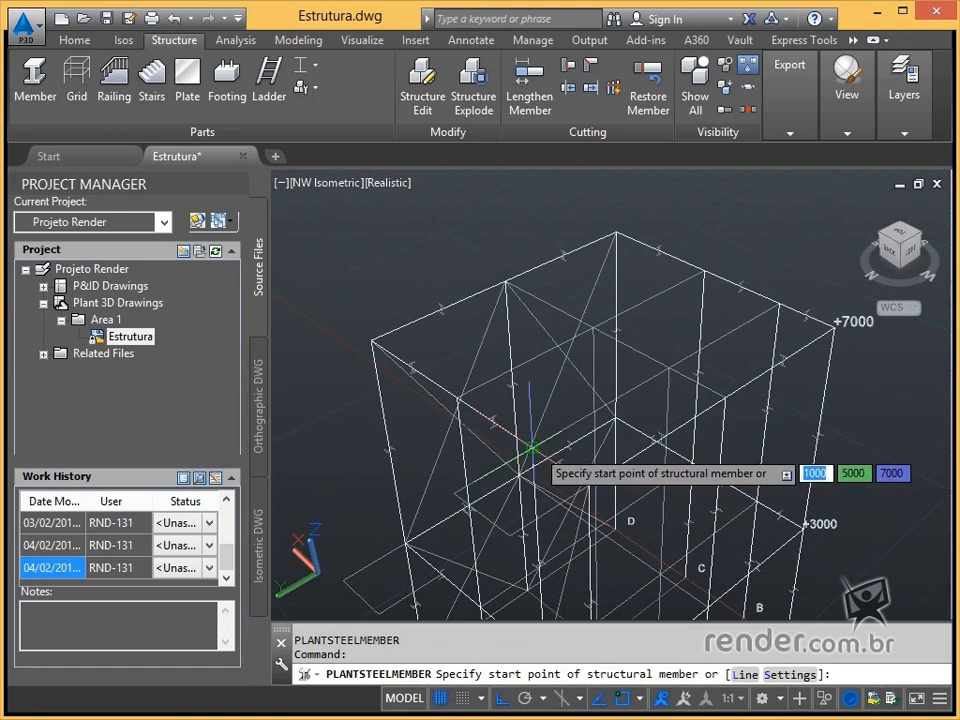
pyautogui.click(531, 447)
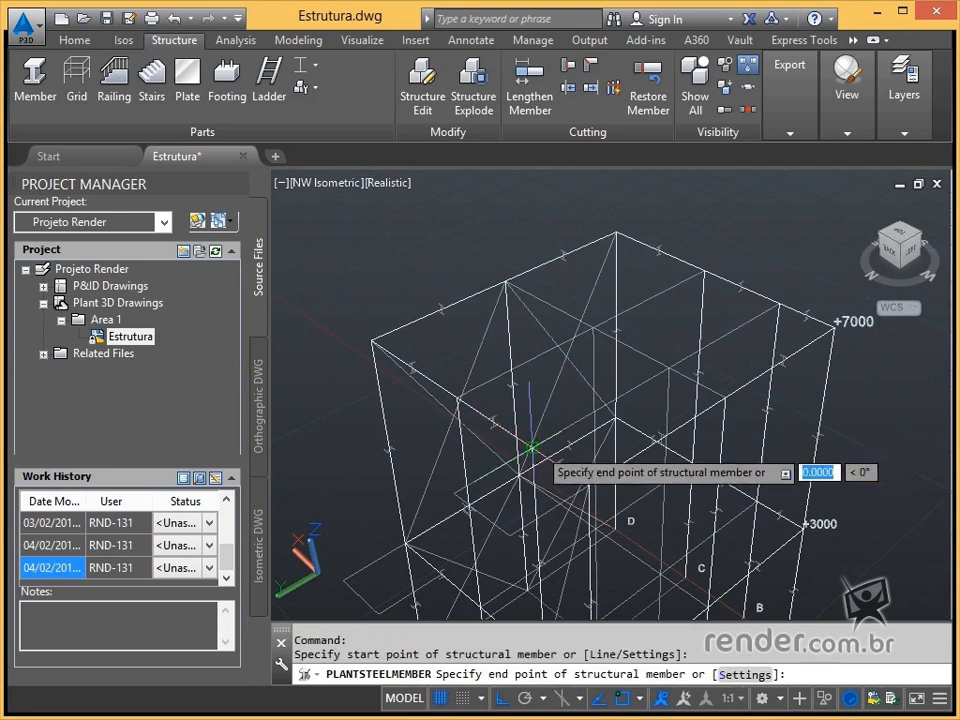
pyautogui.click(669, 369)
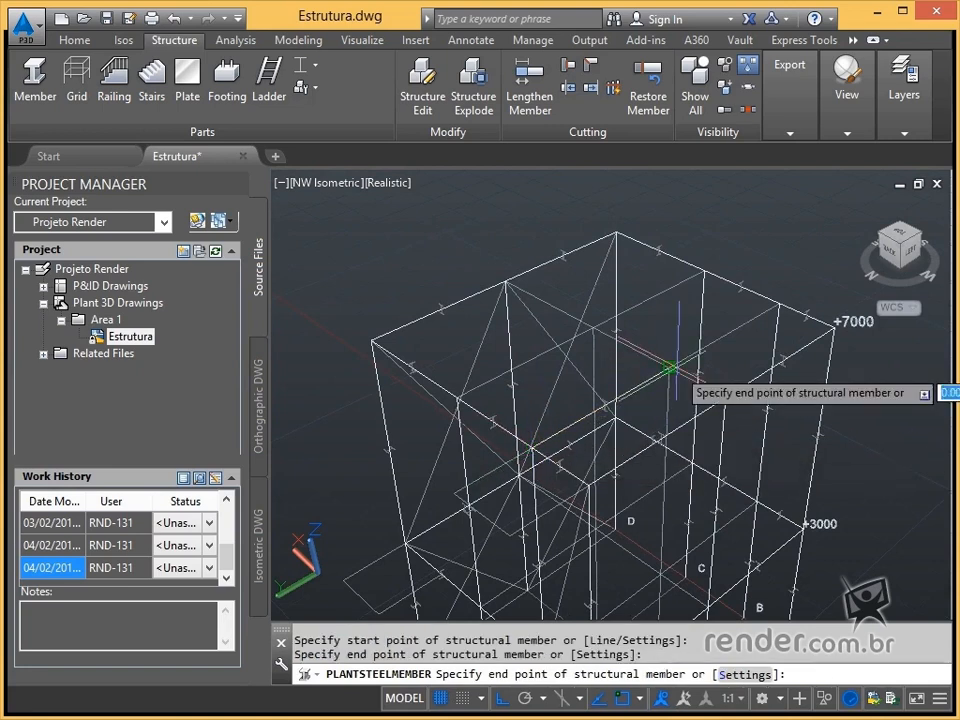
pyautogui.click(779, 302)
pyautogui.press('Escape')
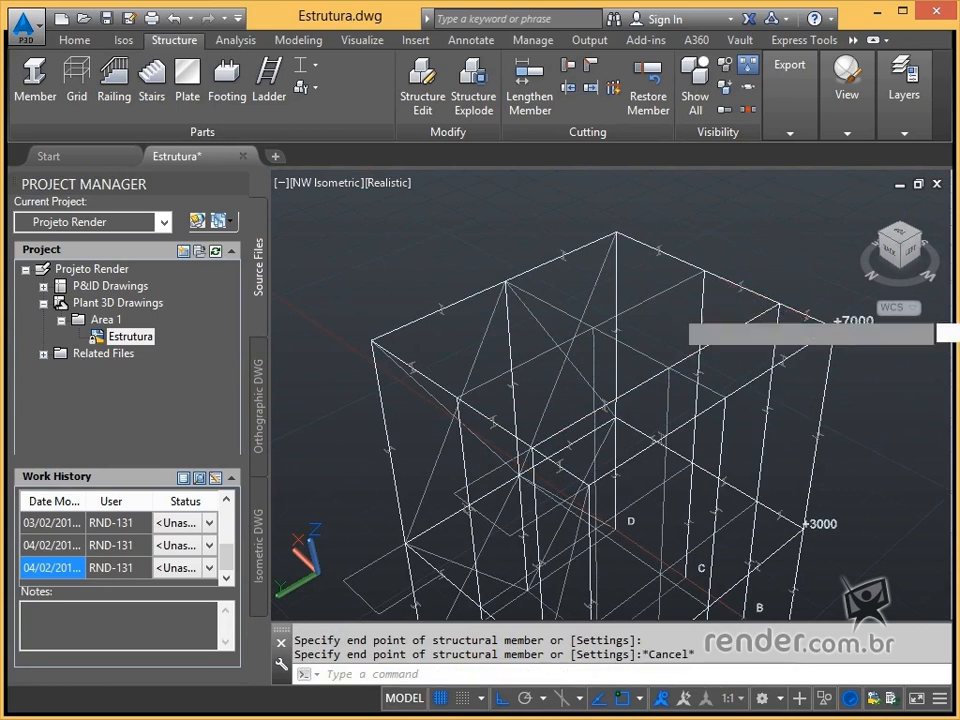
# Place a two-segment horizontal member at level +7000 along grid line C, from C-3 through C-2 to C-1
pyautogui.press('Return')
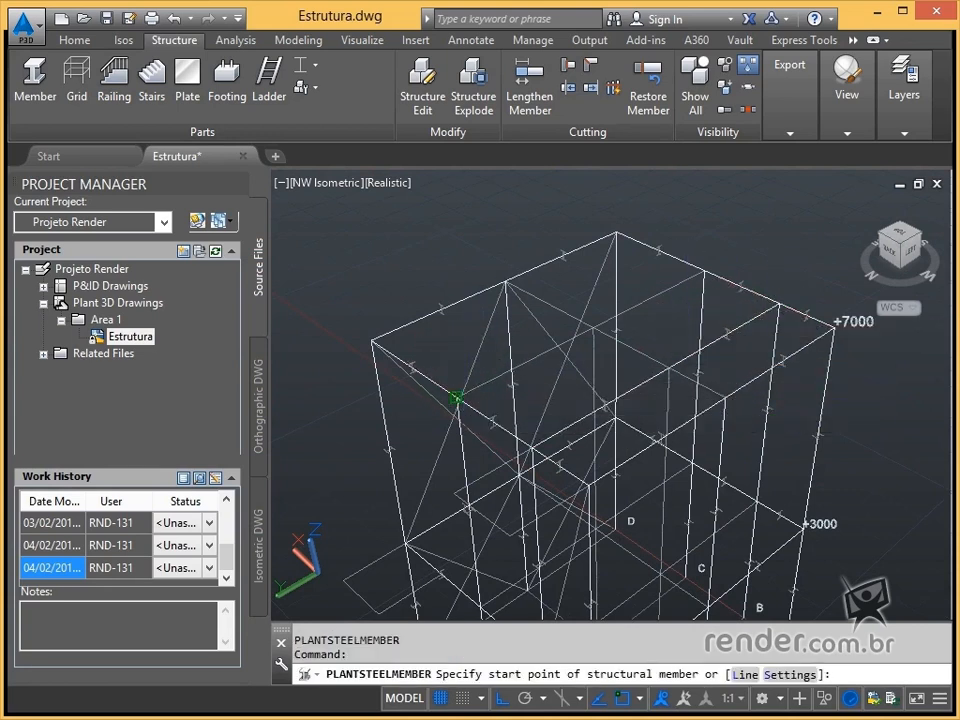
pyautogui.click(456, 398)
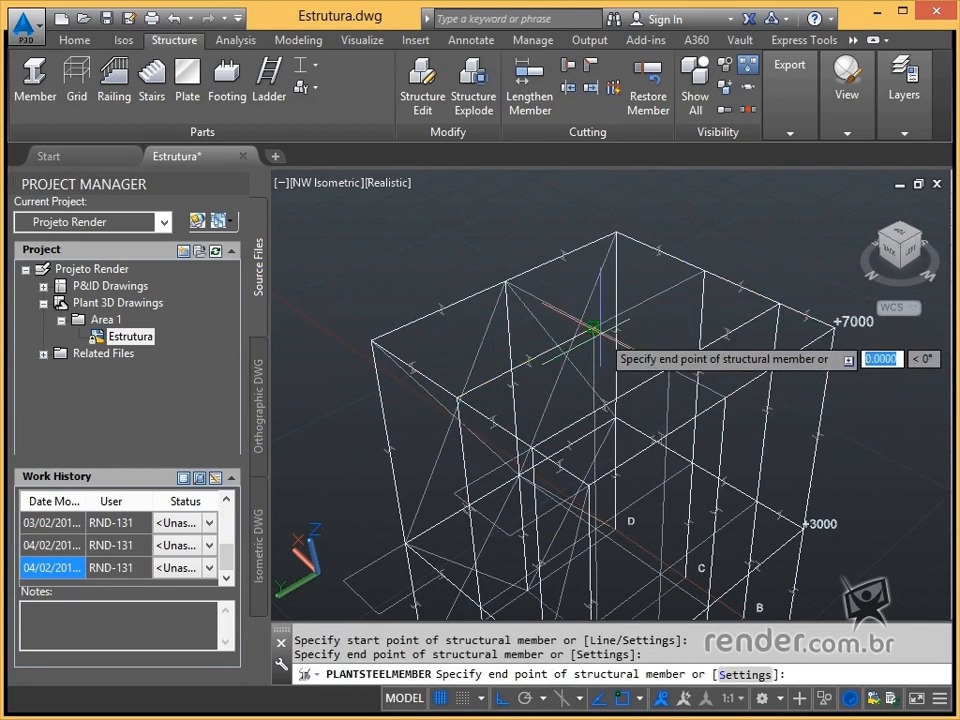
pyautogui.click(705, 270)
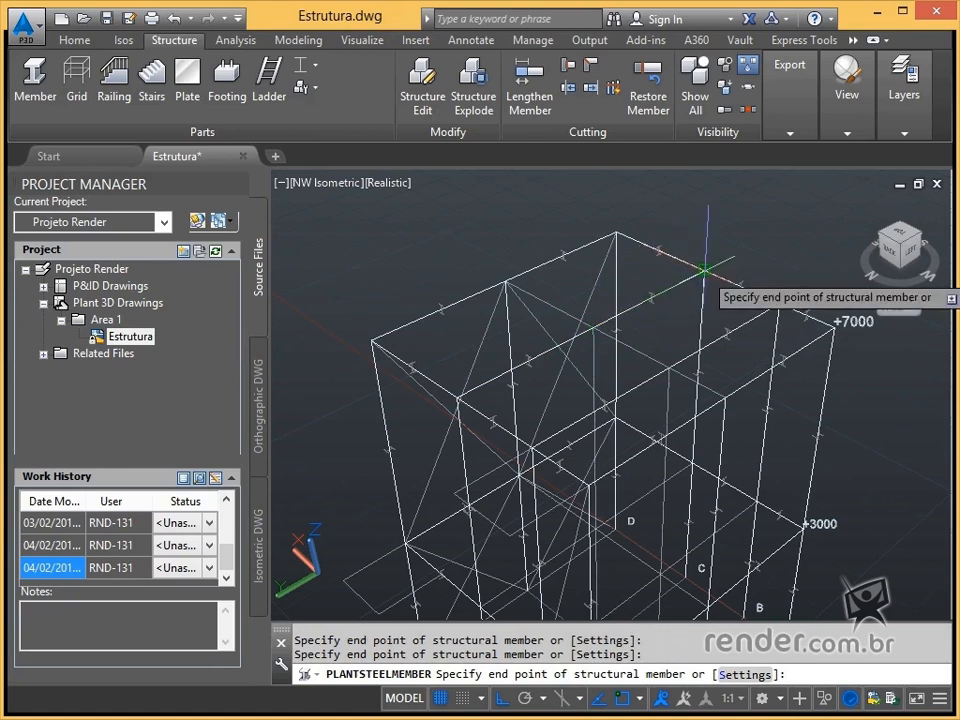
pyautogui.press('Escape')
# Place a three-segment horizontal member at level +7000 along grid line 2, from D-2 through C-2 and B-2 to A-2
pyautogui.press('Return')
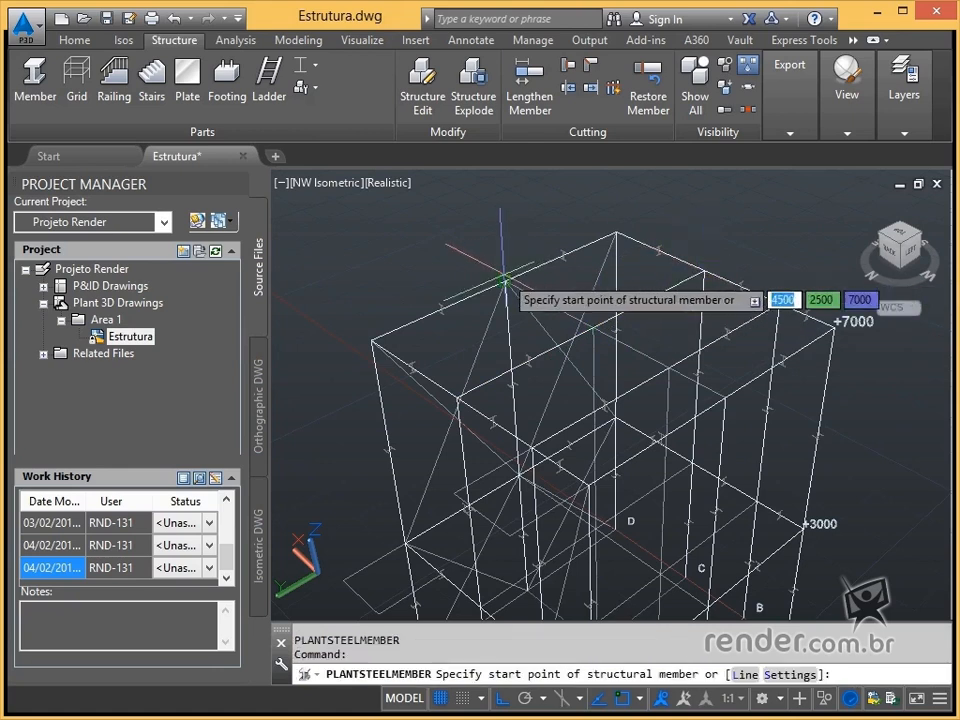
pyautogui.click(505, 281)
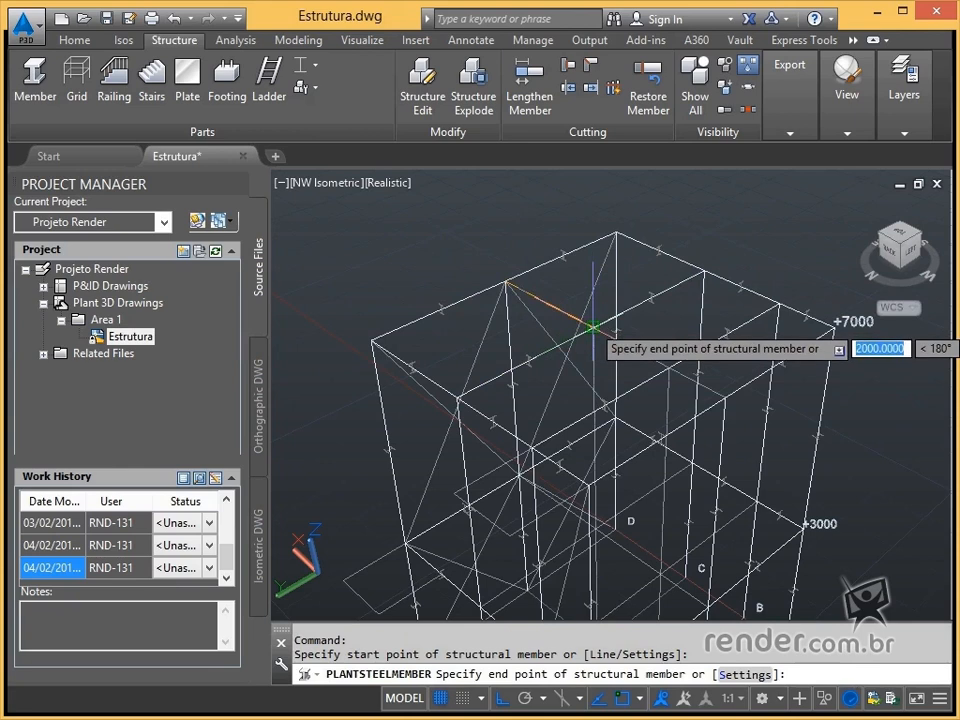
pyautogui.click(592, 327)
pyautogui.click(668, 370)
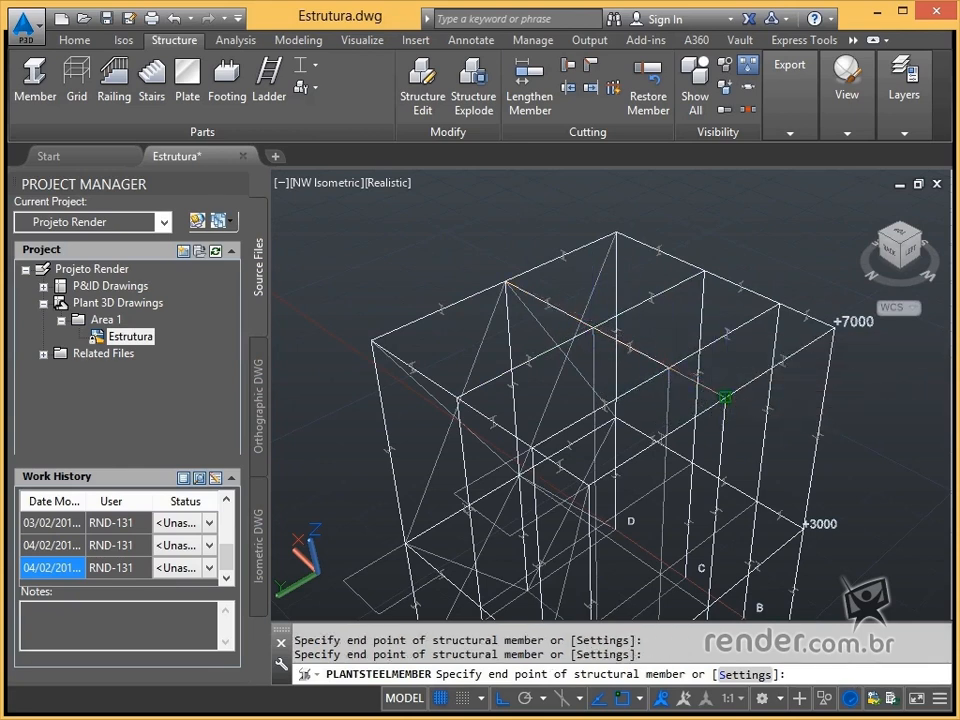
pyautogui.press('Escape')
# Place a two-segment horizontal member at level +3000 along grid line B, from B-3 through B-2 to B-1
pyautogui.moveTo(642, 452); pyautogui.dragTo(656, 272, button='middle')
pyautogui.scroll(3, 578, 437)
pyautogui.moveTo(578, 437); pyautogui.dragTo(580, 384, button='middle')
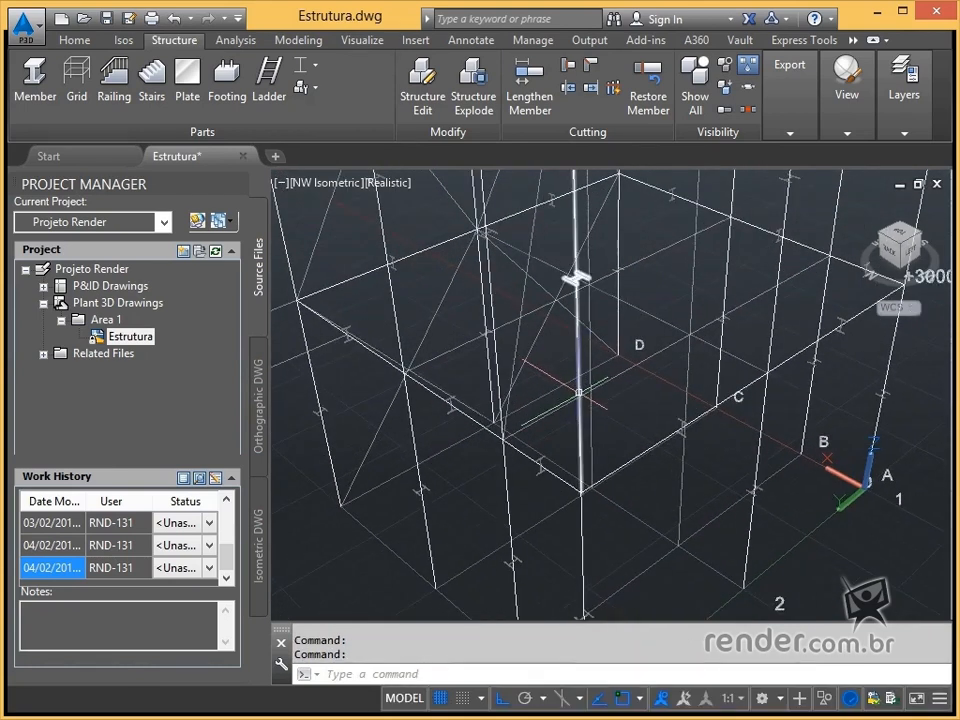
pyautogui.press('Return')
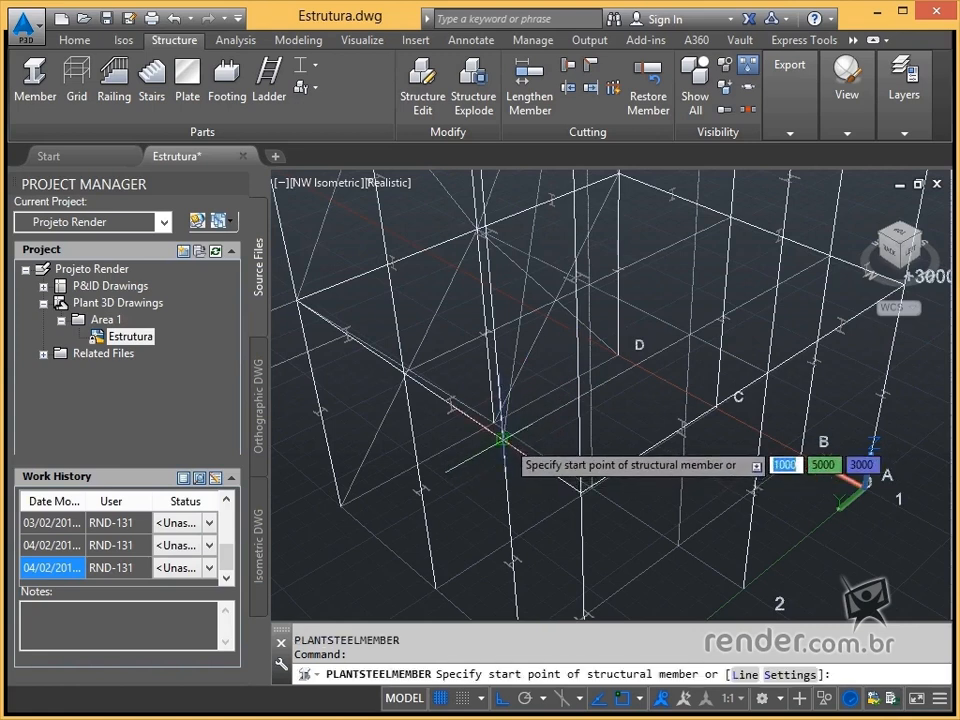
pyautogui.click(502, 438)
pyautogui.click(690, 334)
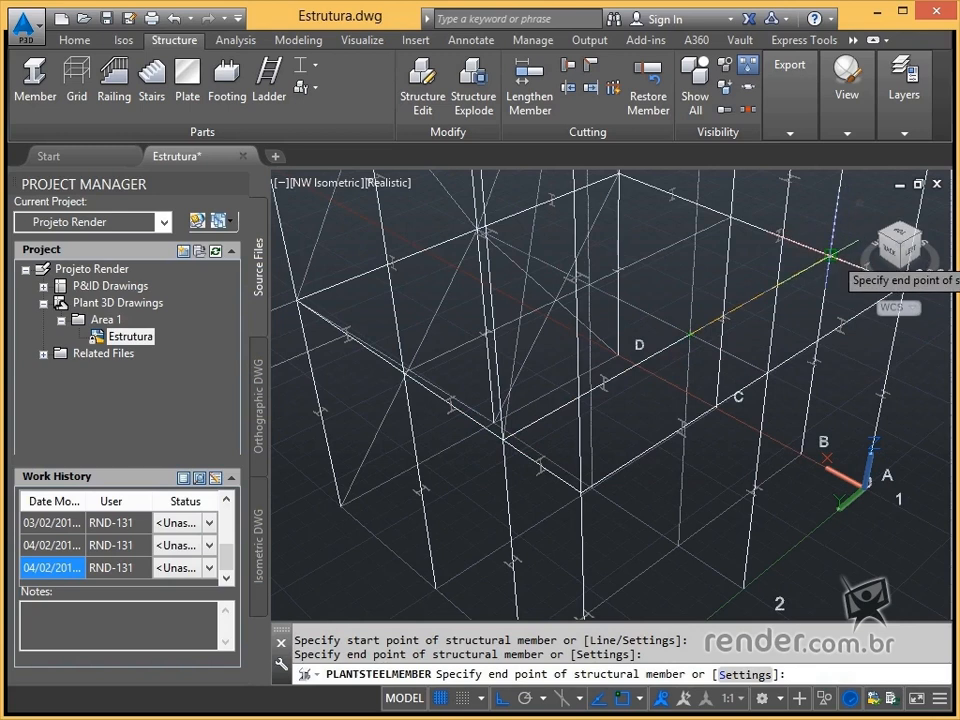
pyautogui.click(830, 256)
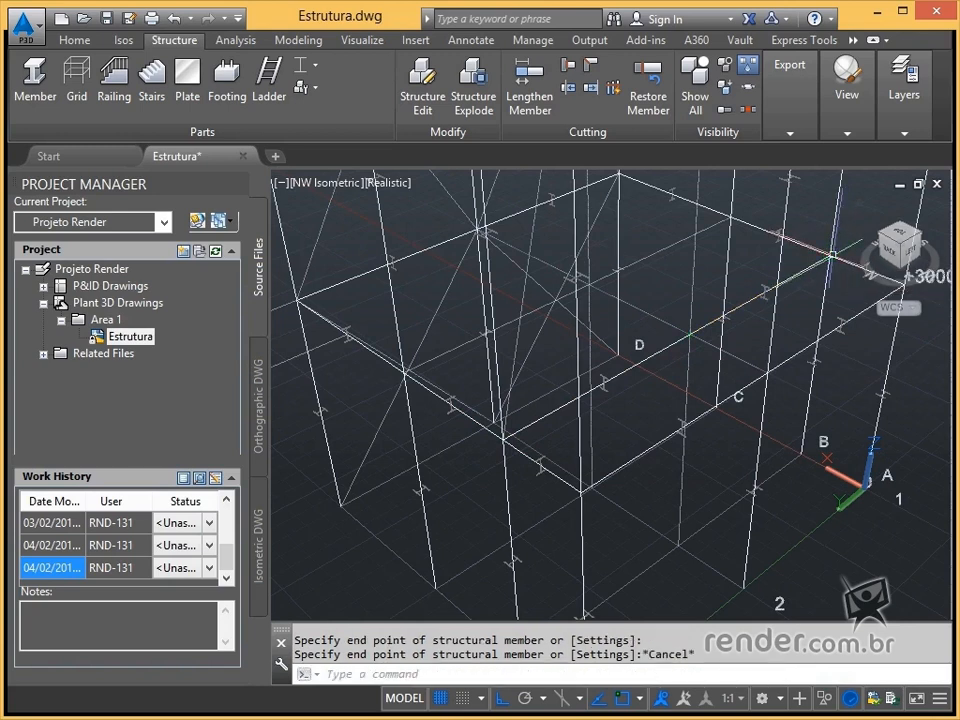
# Place a three-segment horizontal member at level +3000 along grid line 2, from A-2 through B-2 and C-2 to D-2
pyautogui.press('Return')
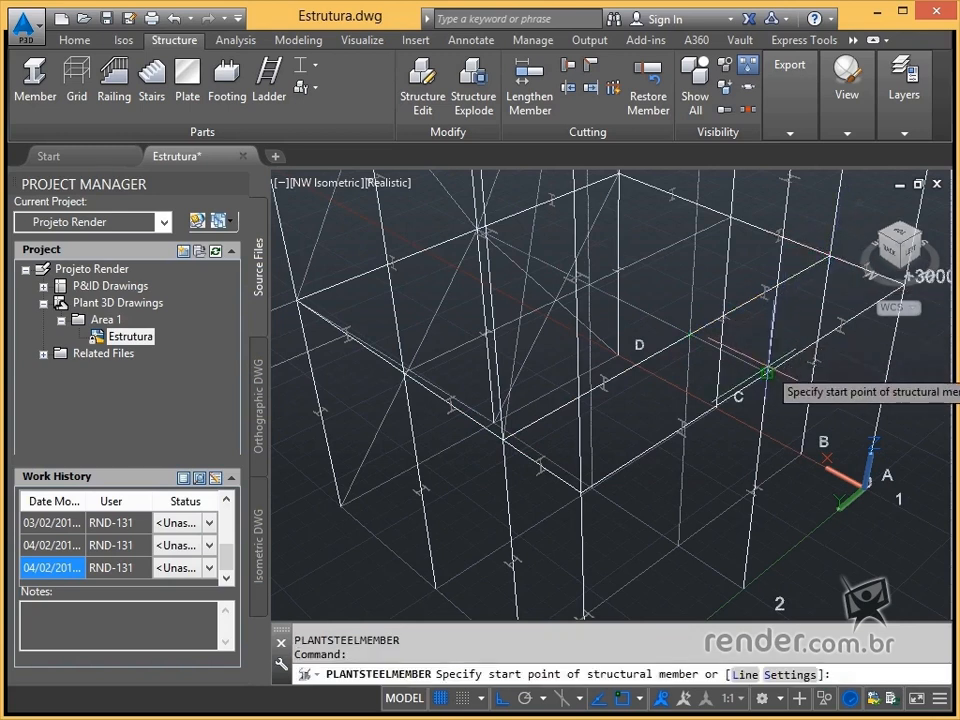
pyautogui.click(767, 372)
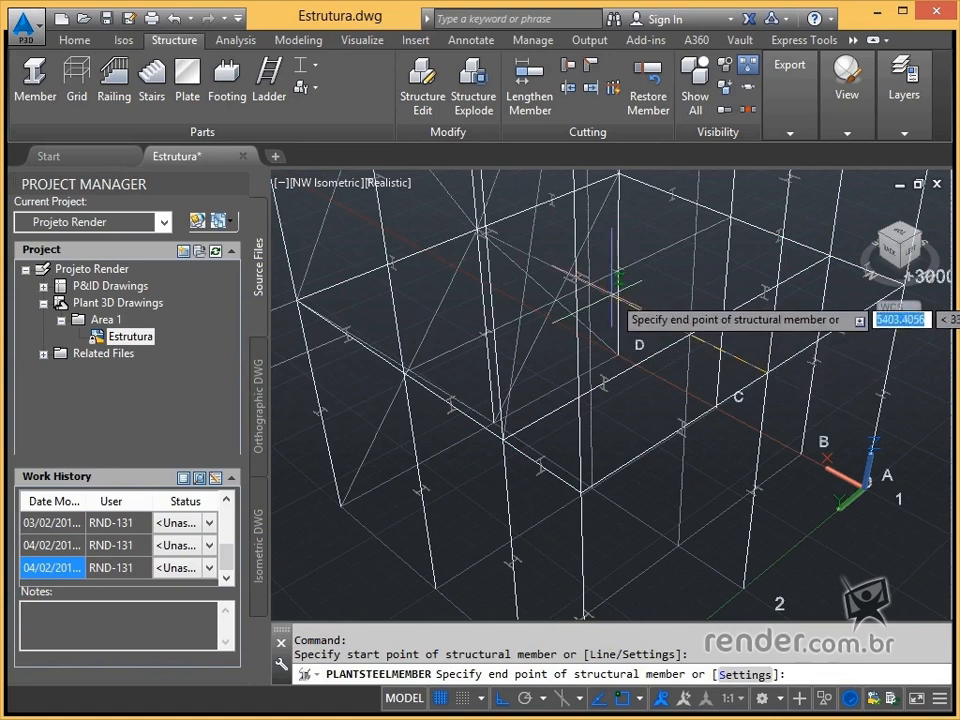
pyautogui.click(689, 336)
pyautogui.click(588, 284)
pyautogui.moveTo(593, 287); pyautogui.dragTo(810, 400, button='middle')
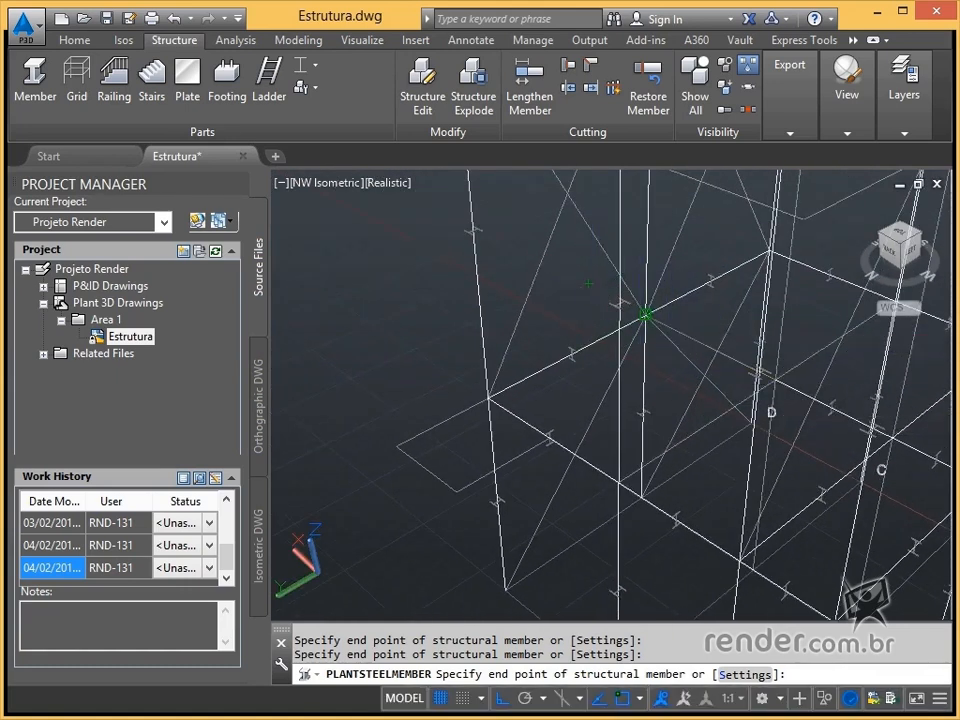
pyautogui.press('Escape')
# Place a two-segment horizontal member at level +3000 along grid line C, from C-3 through C-2 to C-1
pyautogui.press('Return')
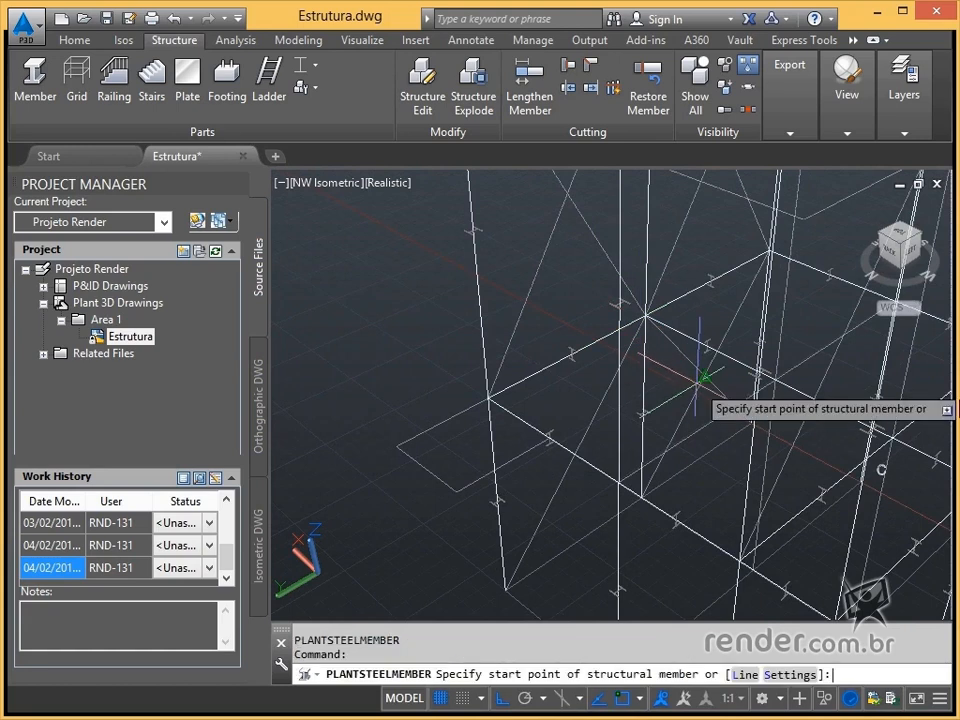
pyautogui.click(618, 483)
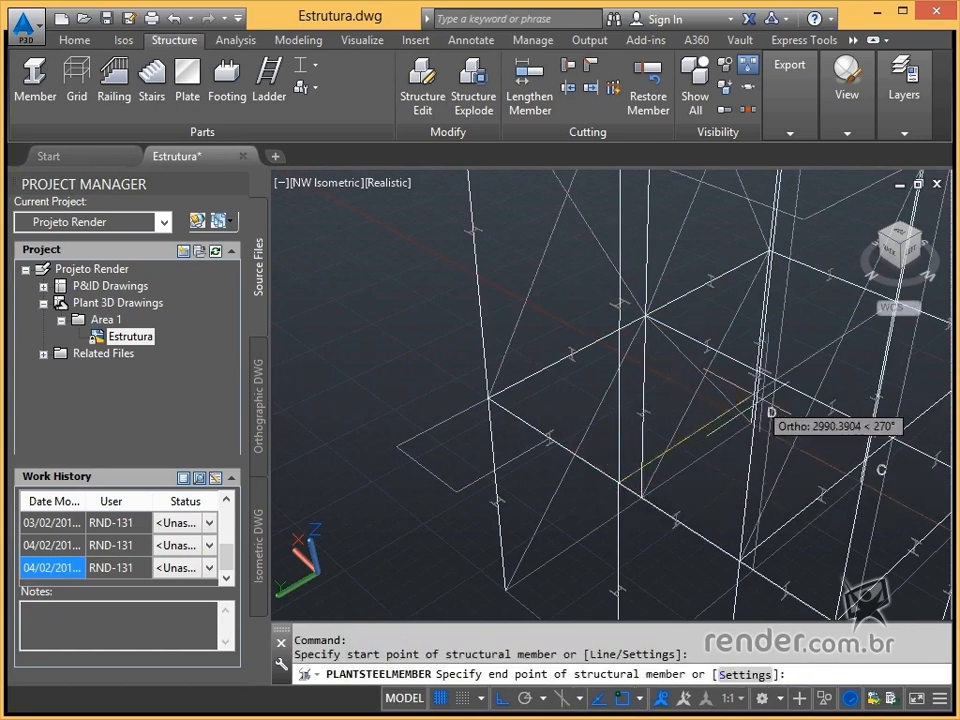
pyautogui.moveTo(772, 380); pyautogui.dragTo(615, 385, button='middle')
pyautogui.moveTo(680, 391); pyautogui.dragTo(637, 419, button='middle')
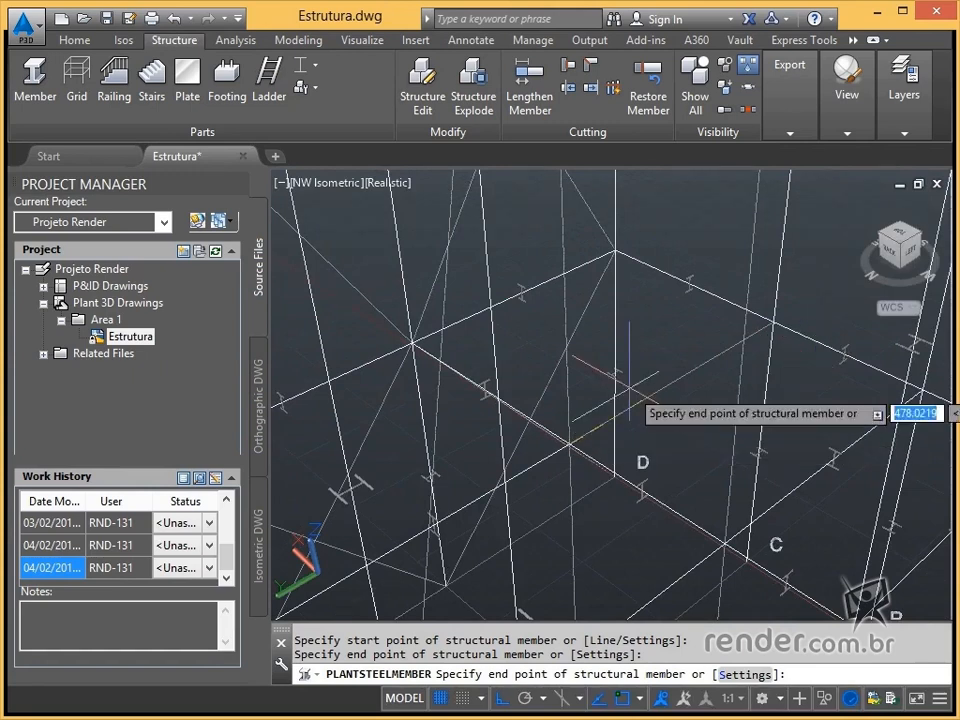
pyautogui.click(772, 321)
pyautogui.press('Escape')
# Place horizontal members around the platform outline projecting beyond grid line 3 at level +3000, from point 3500,5000 via both outer corners to D-3
pyautogui.scroll(-5, 774, 323)
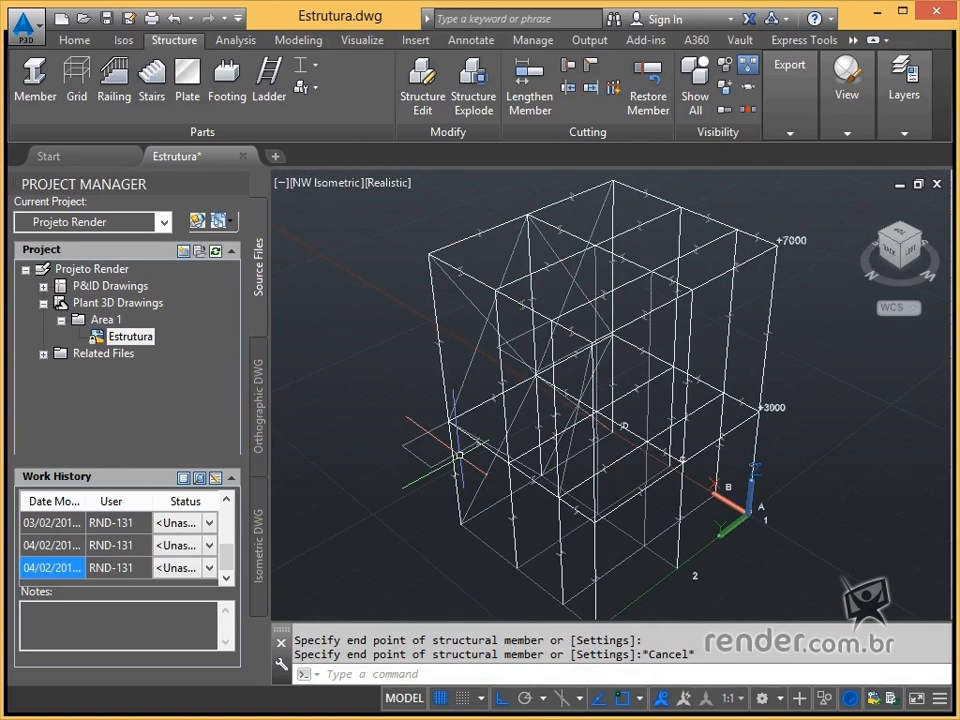
pyautogui.press('Return')
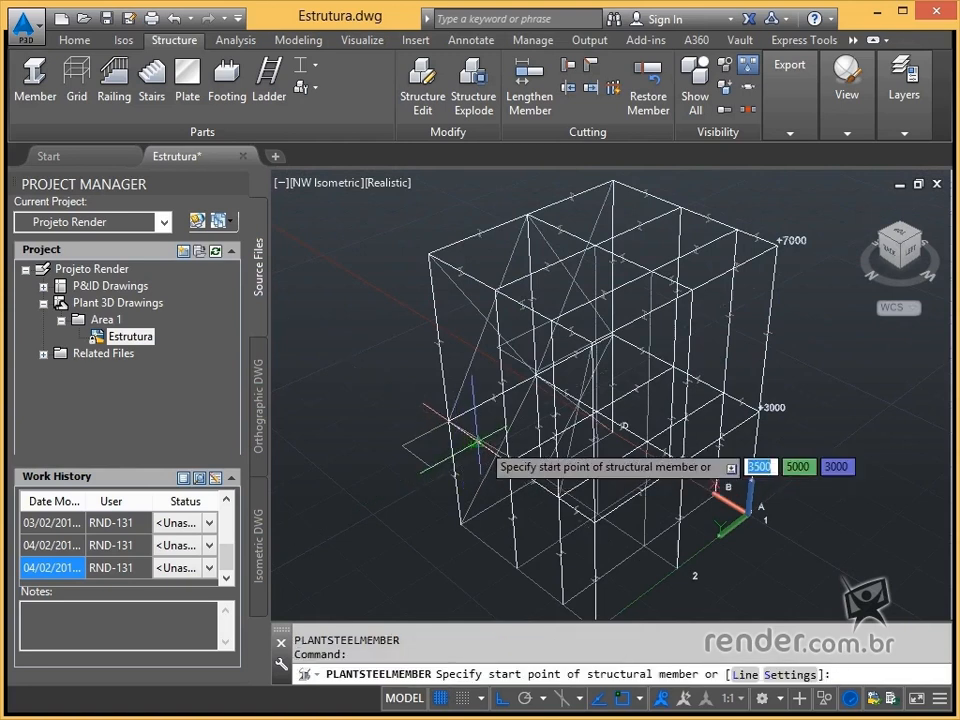
pyautogui.scroll(3, 478, 442)
pyautogui.moveTo(475, 444); pyautogui.dragTo(610, 372, button='middle')
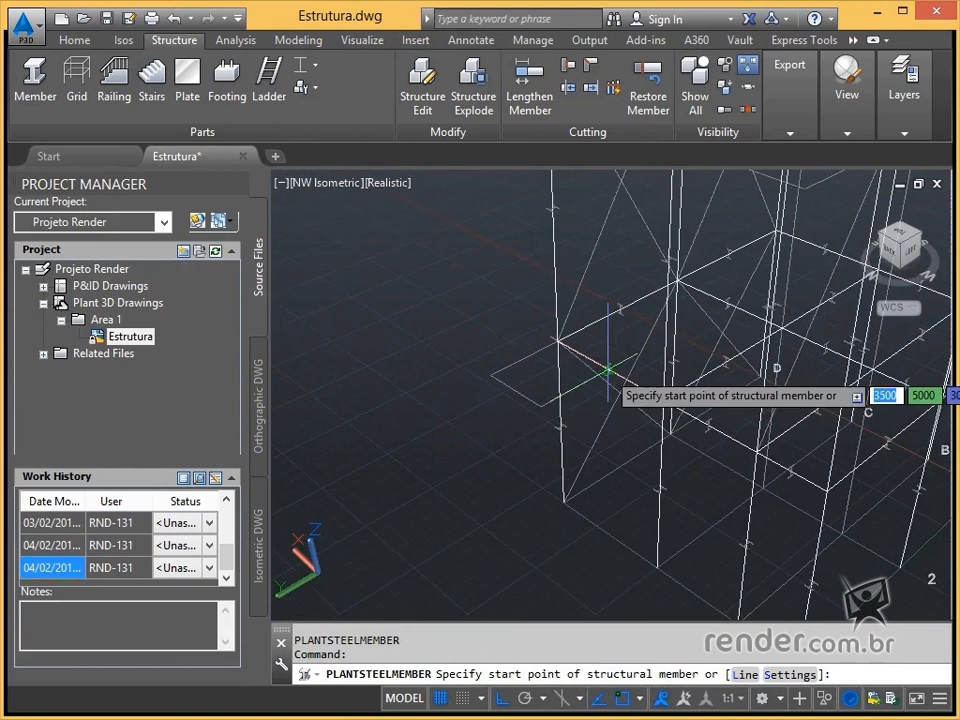
pyautogui.click(608, 370)
pyautogui.click(540, 400)
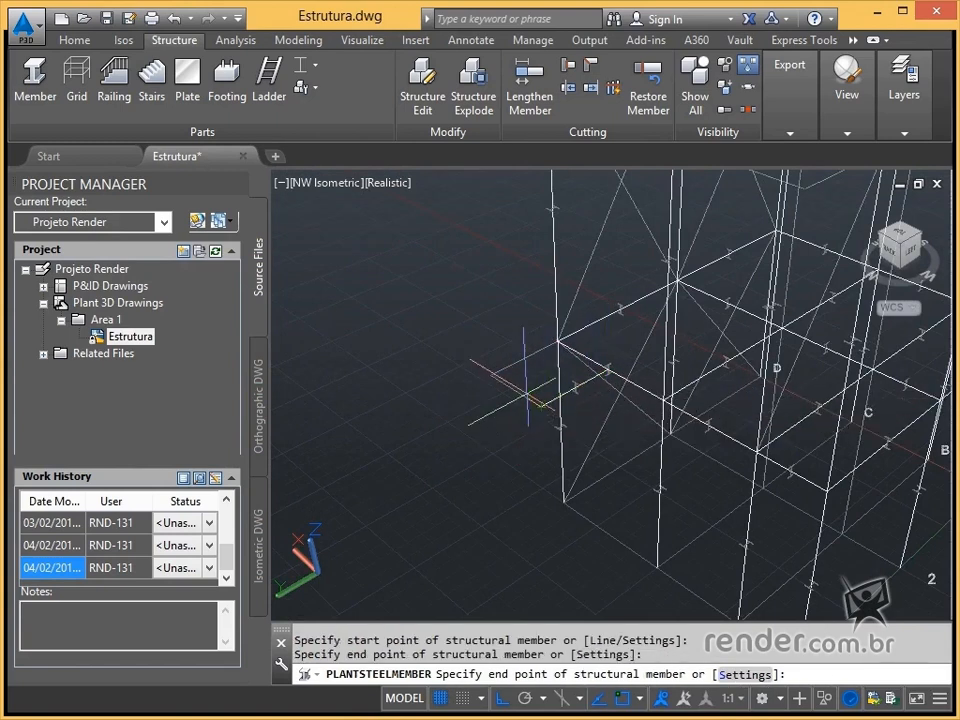
pyautogui.click(489, 377)
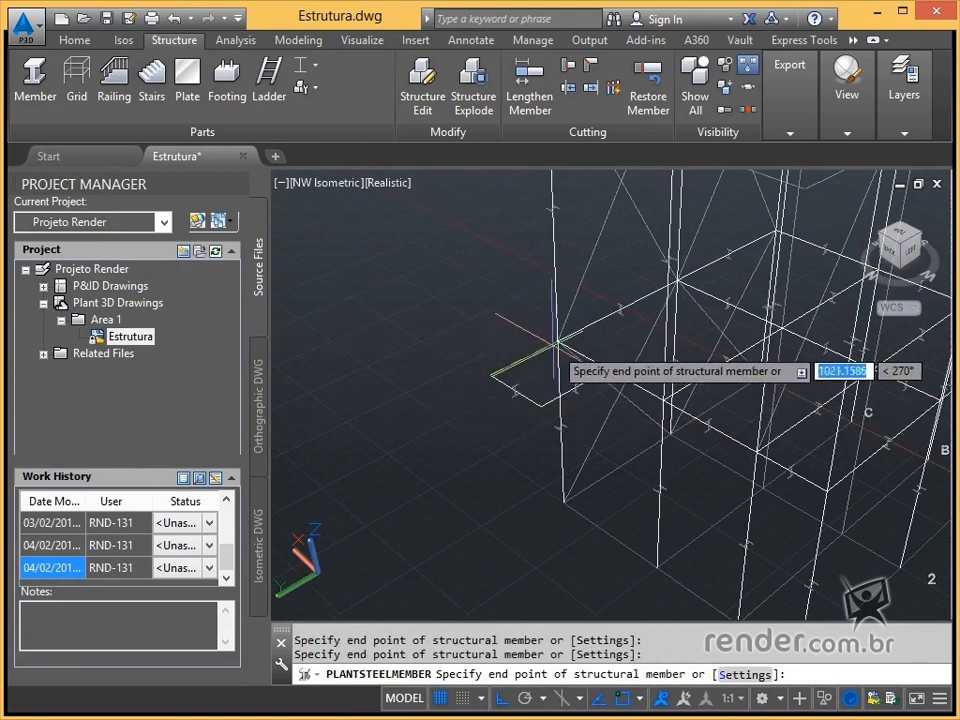
pyautogui.scroll(-5, 557, 341)
pyautogui.press('Escape')
pyautogui.moveTo(545, 400); pyautogui.dragTo(459, 443, button='middle')
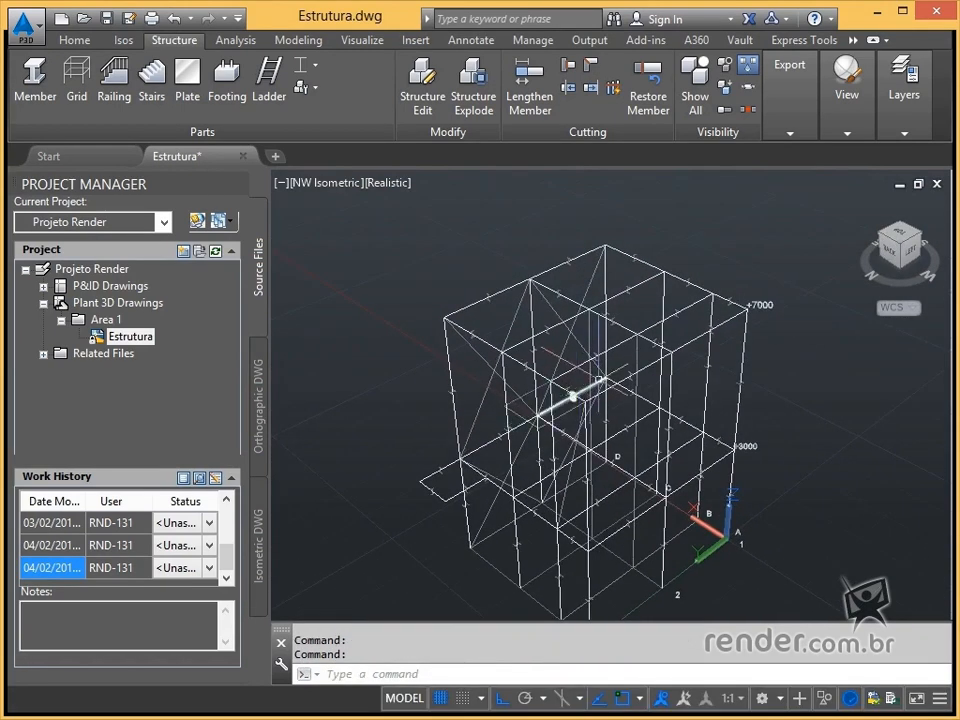
# Place horizontal members around the platform outline projecting beyond grid line 3 at level +7000, from A-3 via both outer corners to B-3
pyautogui.press('Return')
pyautogui.scroll(4, 575, 390)
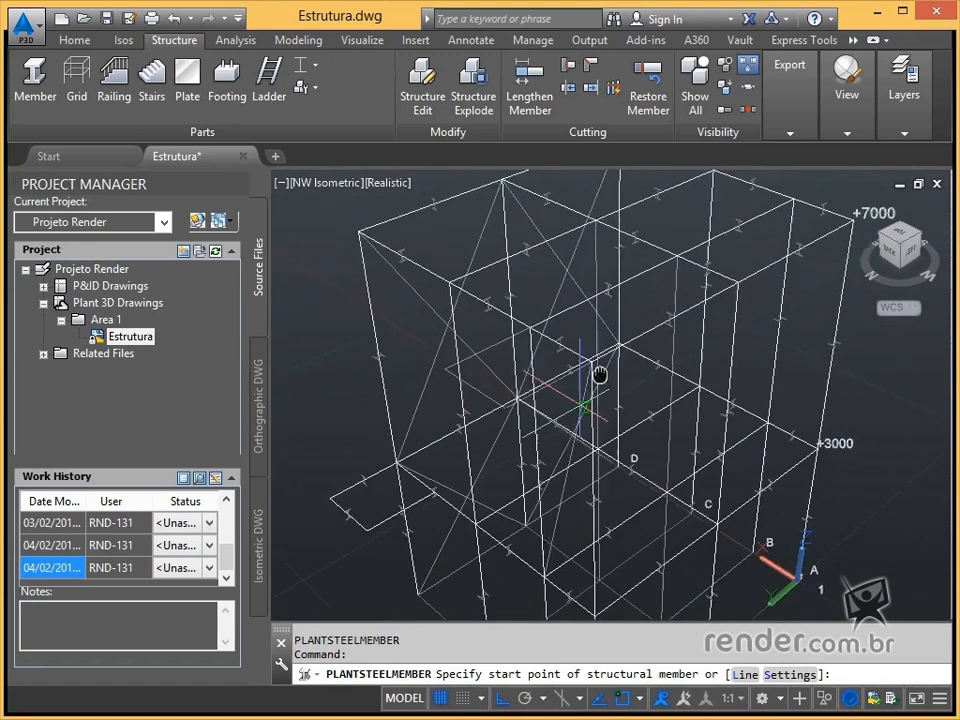
pyautogui.moveTo(593, 383); pyautogui.dragTo(615, 356, button='middle')
pyautogui.click(922, 243)
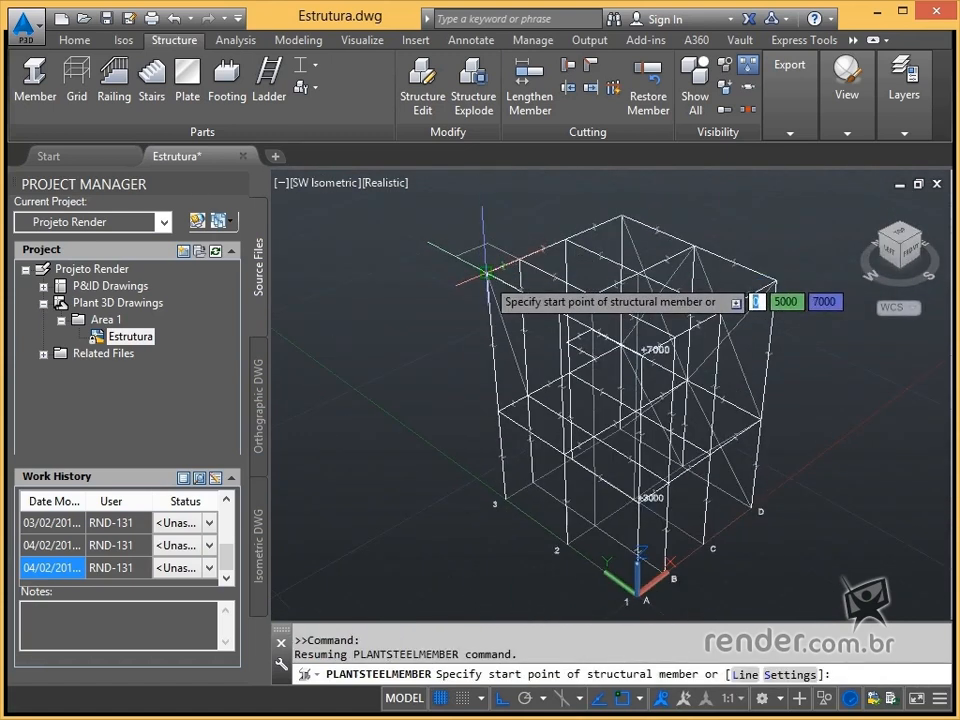
pyautogui.click(491, 268)
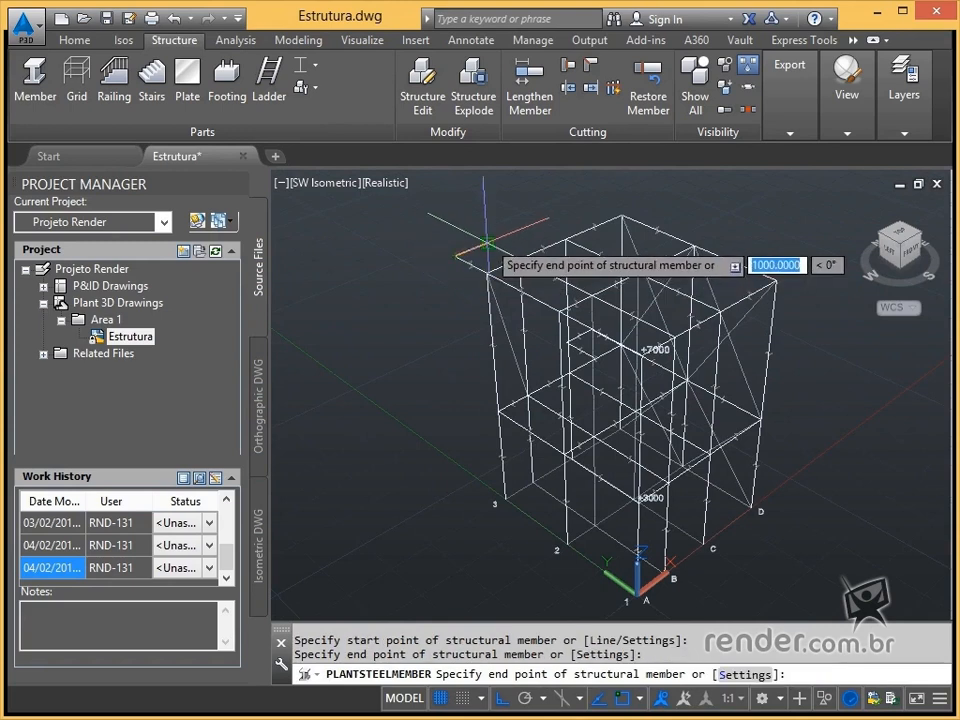
pyautogui.click(457, 254)
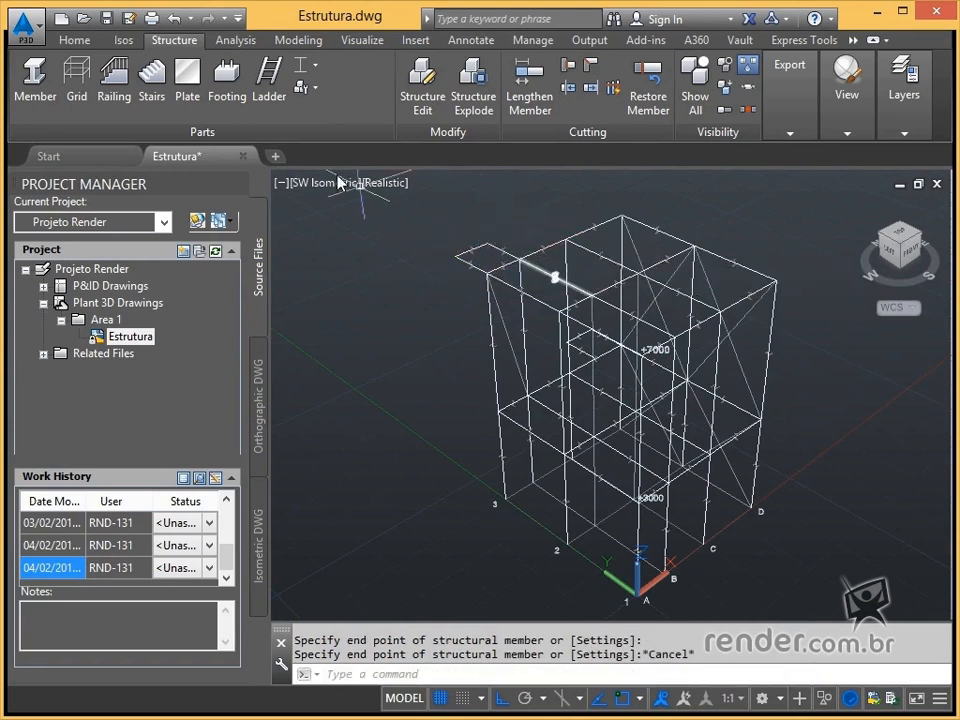
# Set the structural member shape to the AISC L profile, size L2x2x5/16, in ASTM A36
pyautogui.click(312, 91)
pyautogui.click(338, 119)
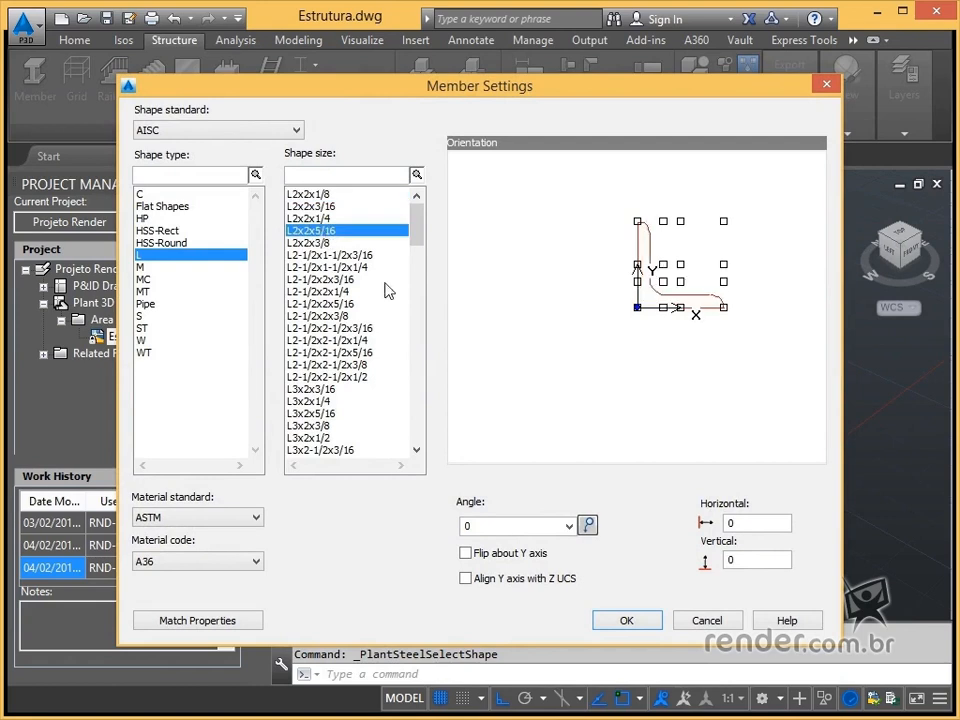
pyautogui.click(625, 621)
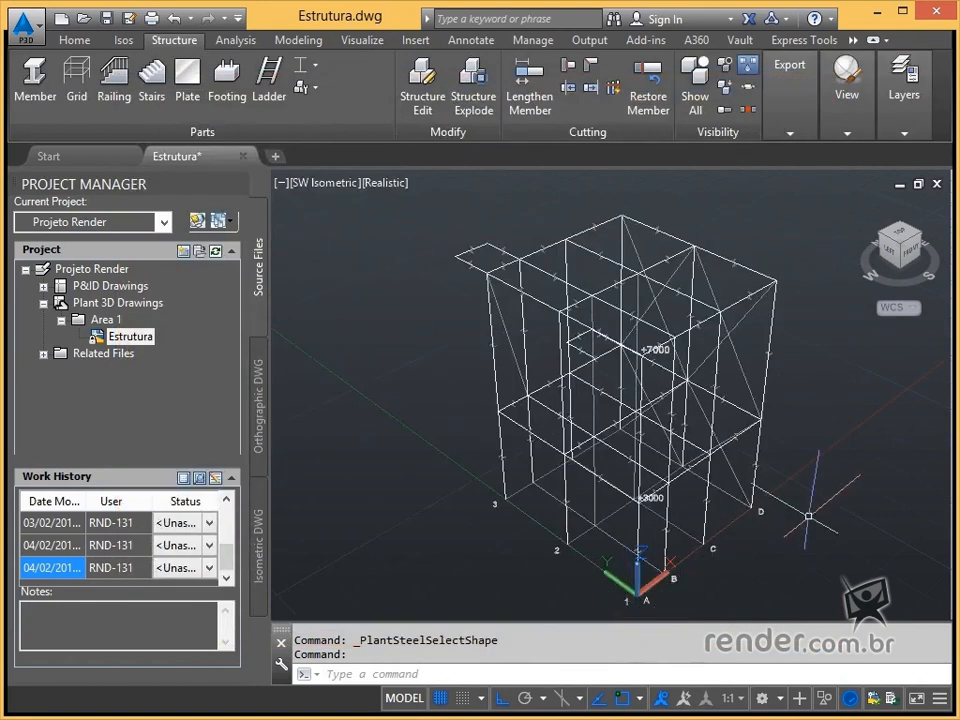
# Place a diagonal brace on grid line 3 from B-3 at level +3000 up to A-3 at level +7000
pyautogui.click(879, 243)
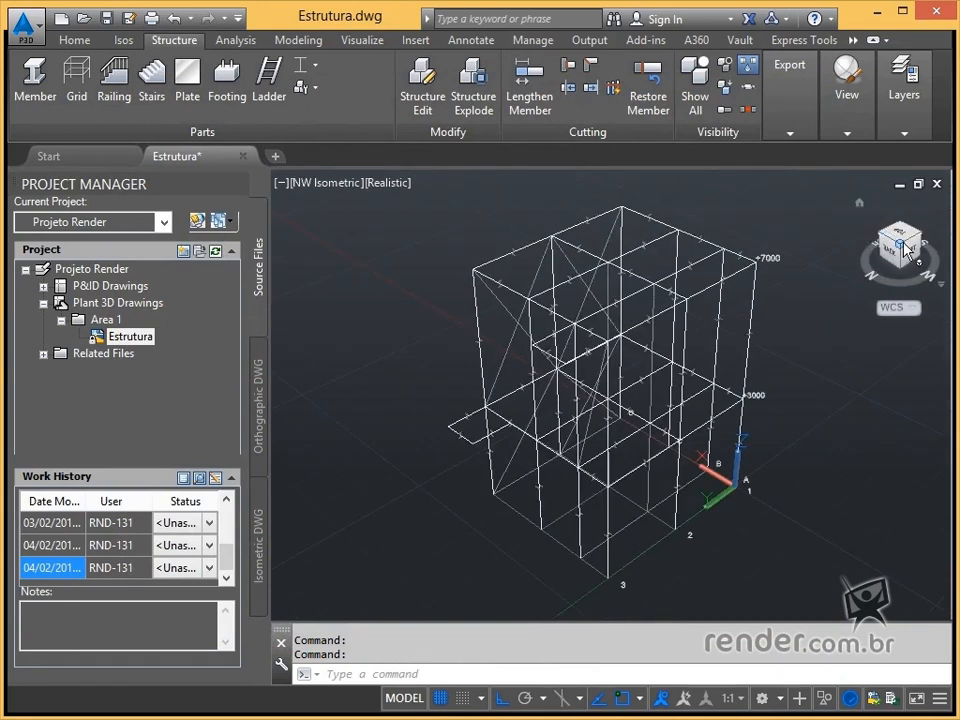
pyautogui.moveTo(884, 243); pyautogui.dragTo(847, 289)
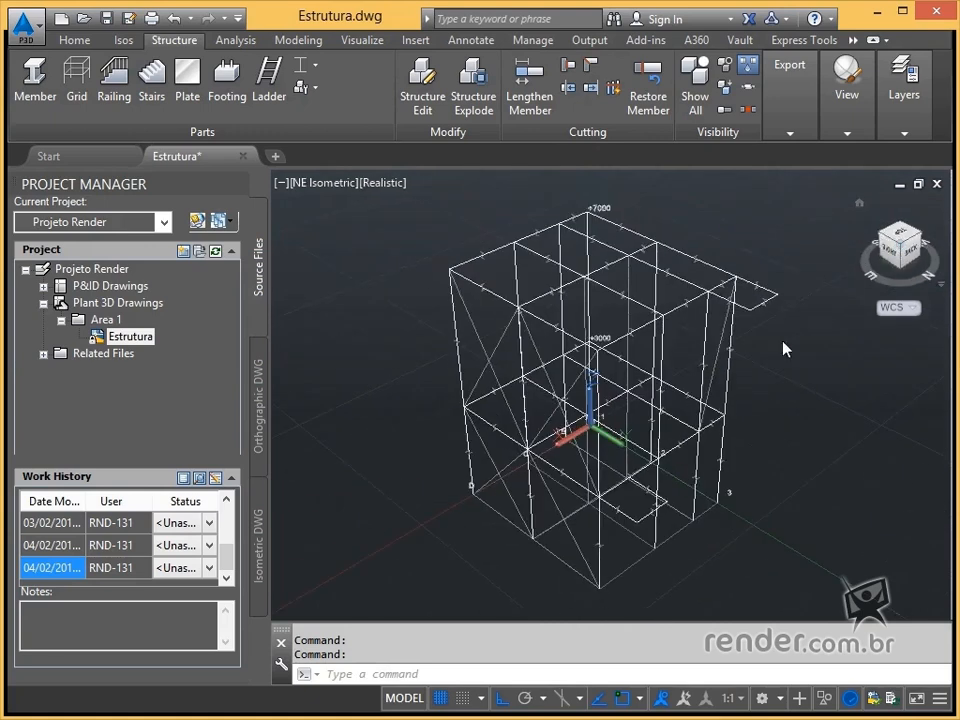
pyautogui.click(38, 80)
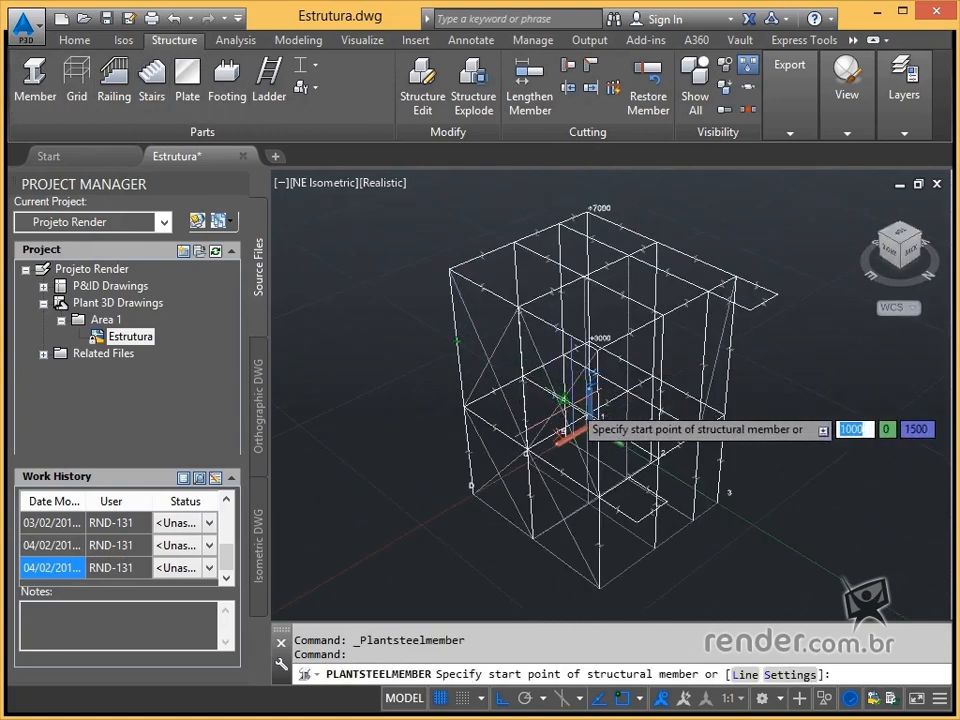
pyautogui.click(700, 432)
pyautogui.click(736, 276)
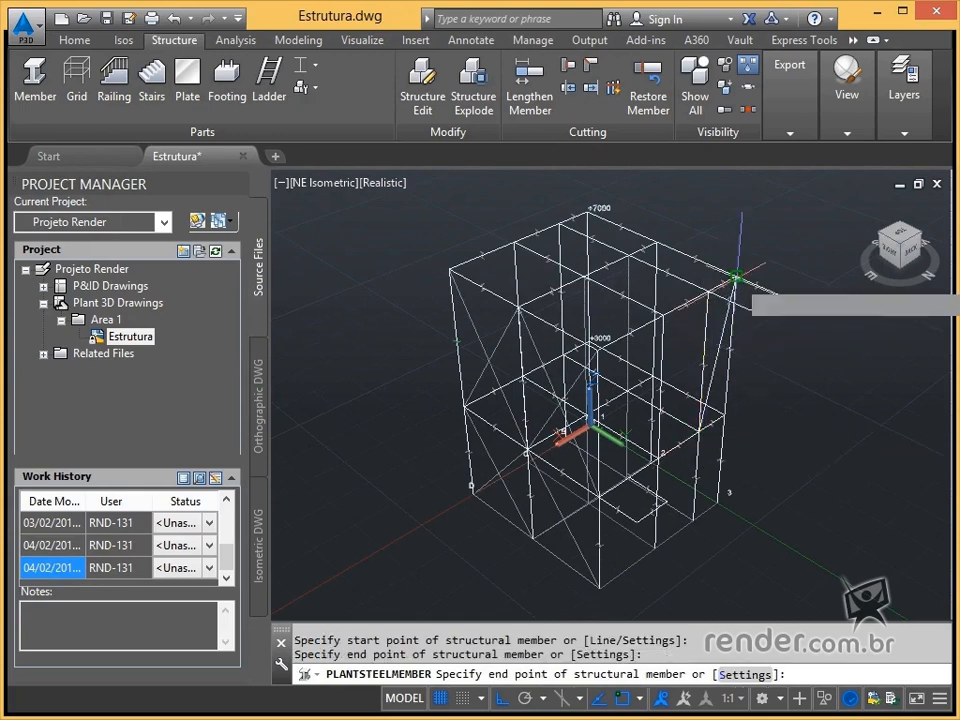
pyautogui.press('Escape')
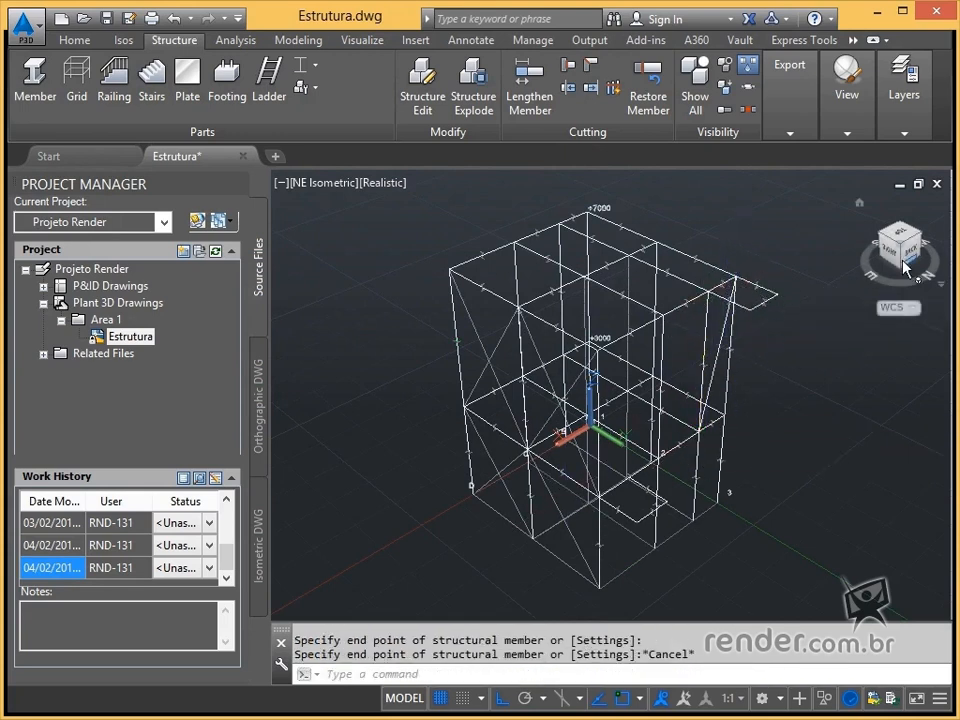
# Place a diagonal brace on grid line D from D-2 at level +3000 down to D-3 at base level
pyautogui.click(903, 249)
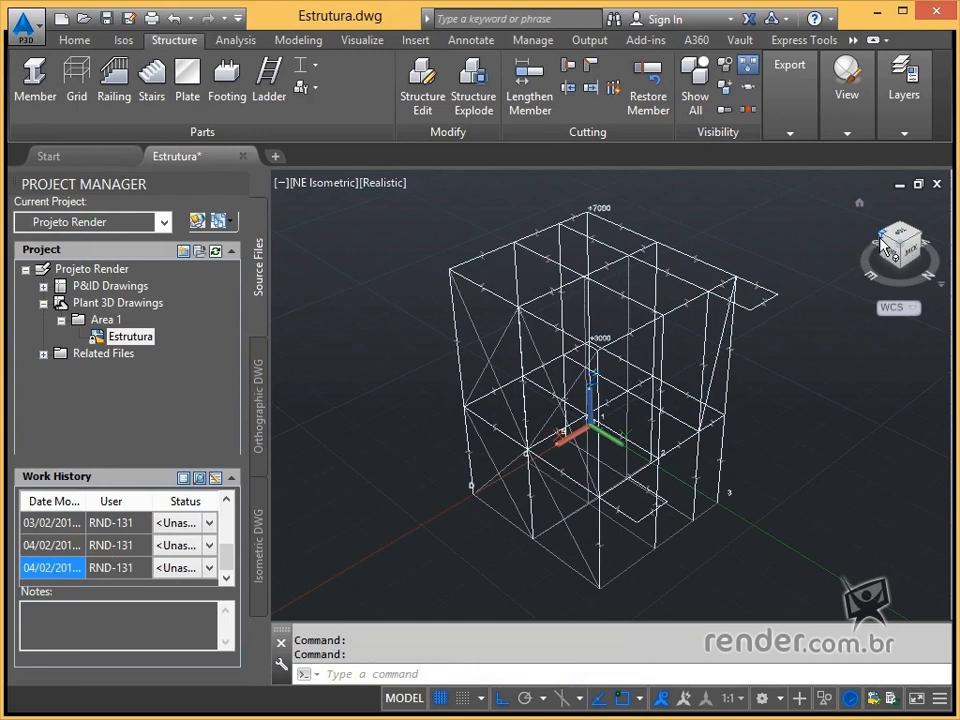
pyautogui.click(881, 238)
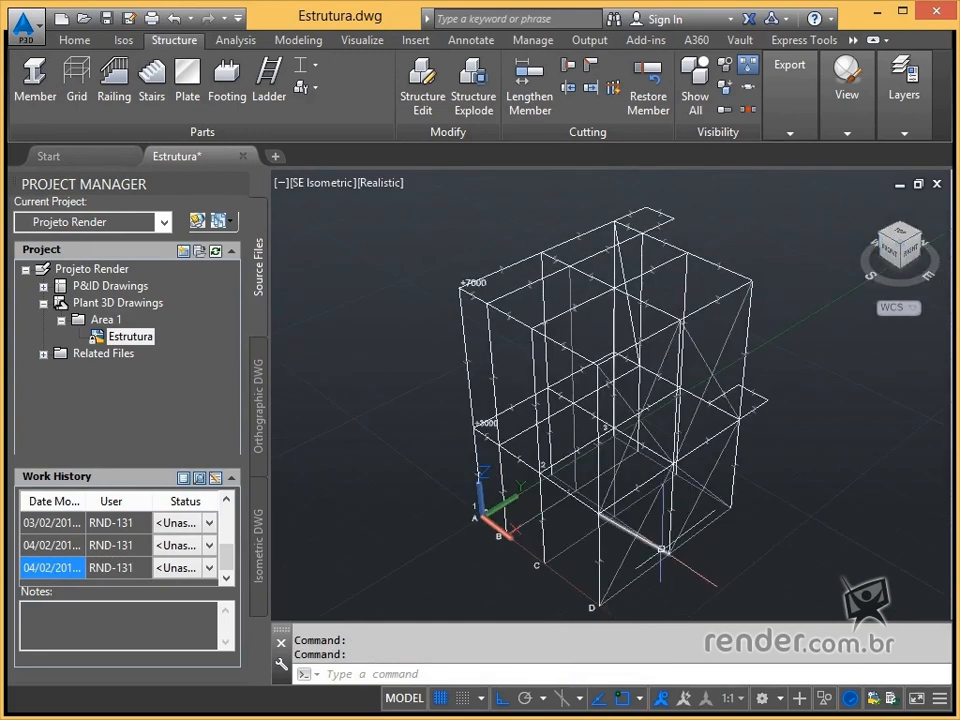
pyautogui.scroll(2, 679, 535)
pyautogui.moveTo(679, 535); pyautogui.dragTo(679, 422, button='middle')
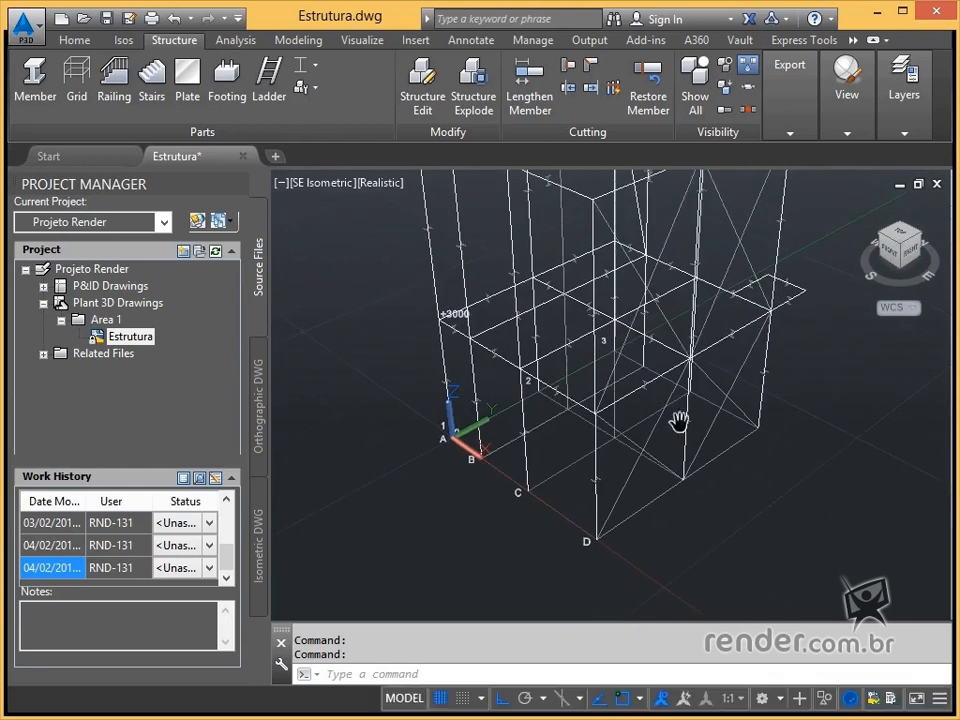
pyautogui.click(690, 357)
pyautogui.click(757, 426)
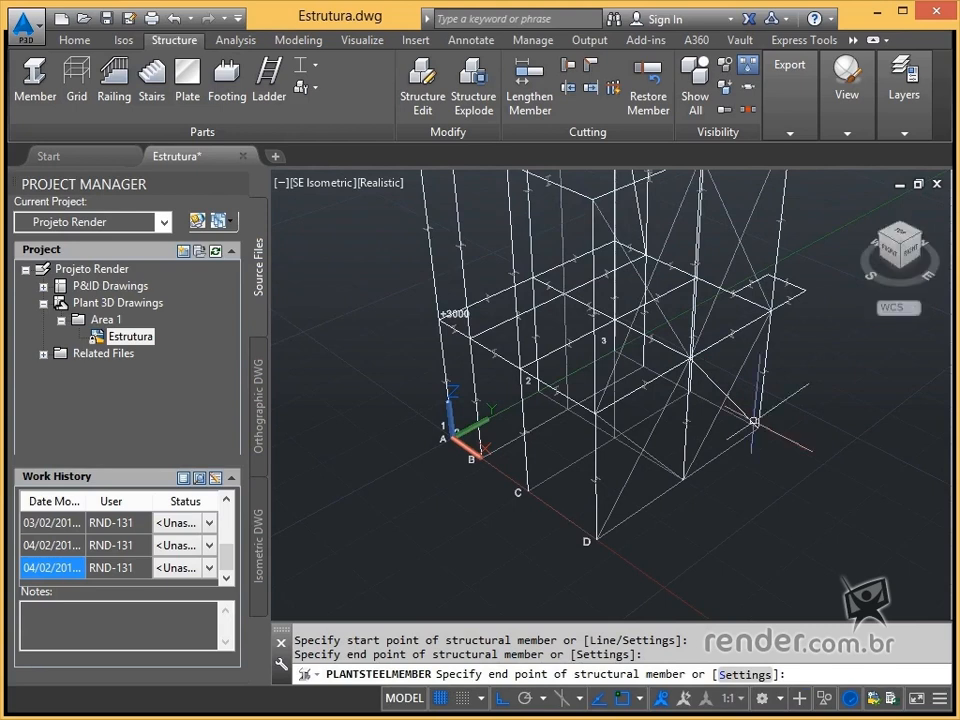
pyautogui.press('Return')
# Place diagonal braces on grid line D from D-3 at level +3000 down to D-2 at base level, and from there up to D-1 at +3000
pyautogui.press('Return')
pyautogui.click(770, 311)
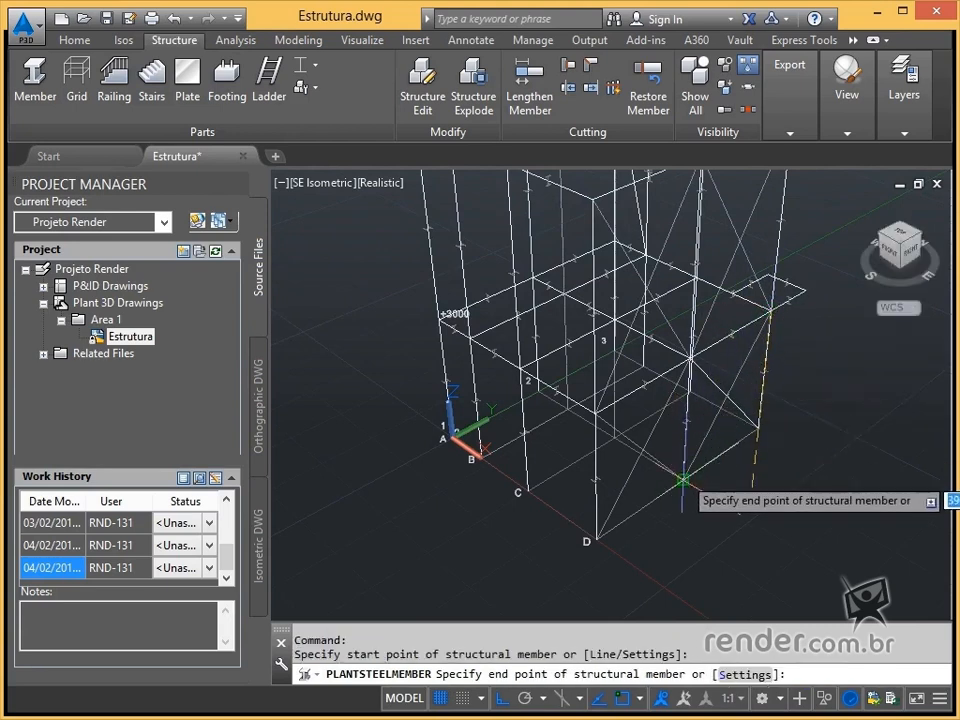
pyautogui.click(682, 480)
pyautogui.press('Escape')
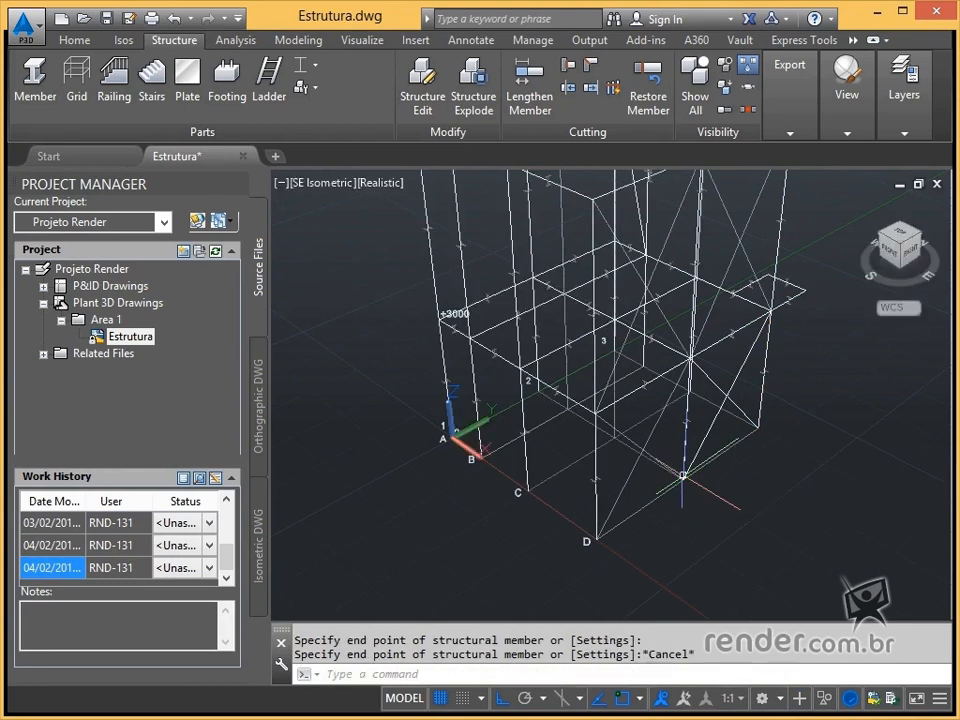
pyautogui.press('Return')
pyautogui.click(682, 478)
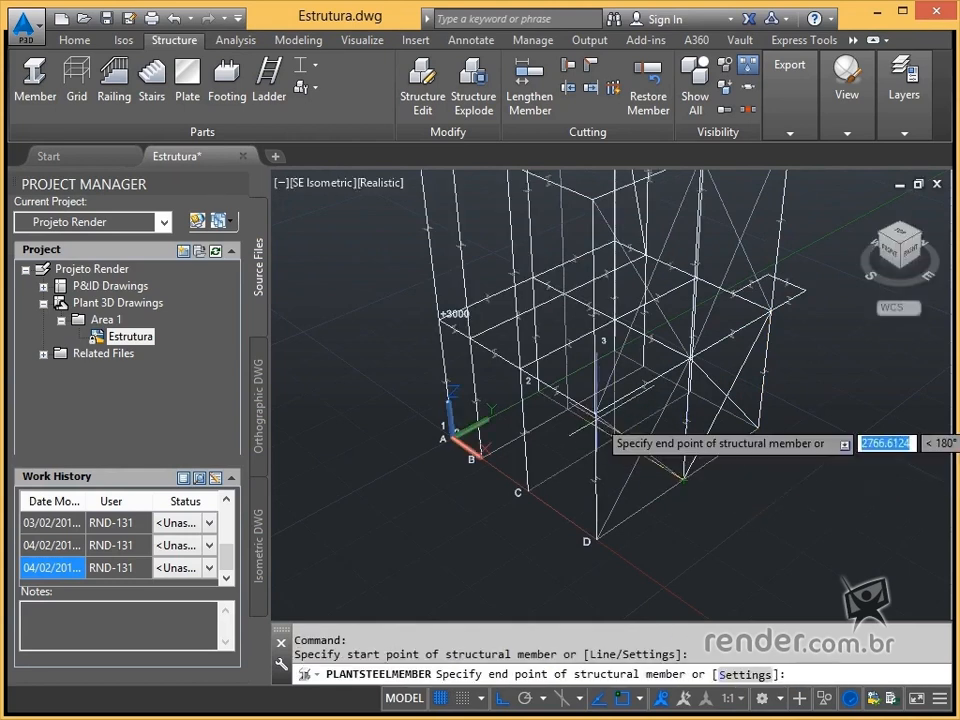
pyautogui.click(595, 413)
pyautogui.press('Escape')
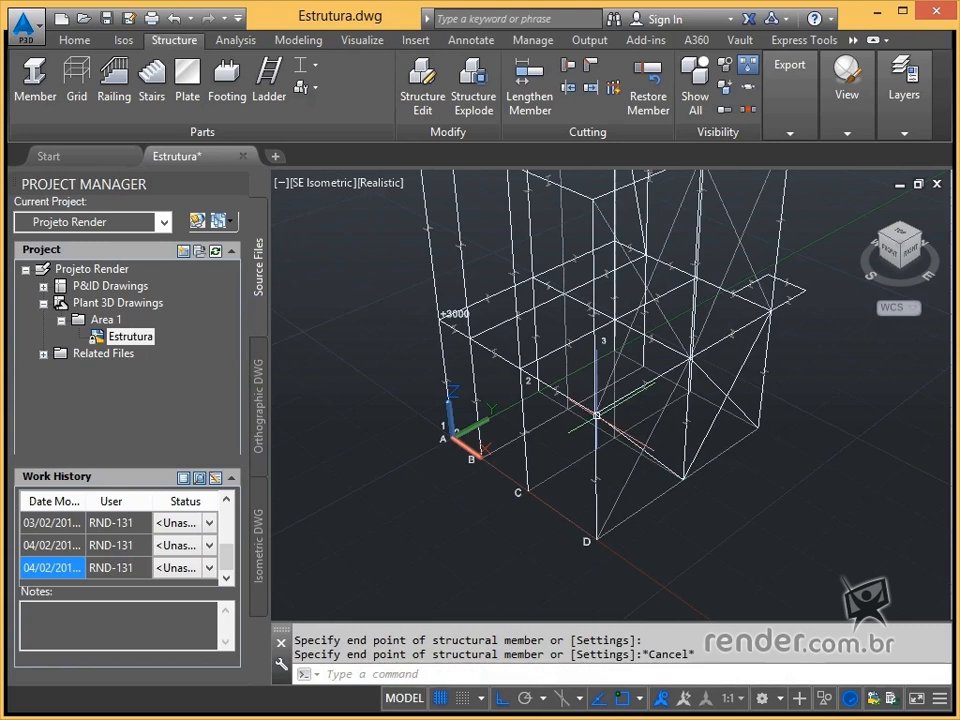
# Place diagonal braces on grid line D from D-1 at base level to D-2 at level +3000, continuing up to D-1 at level +7000
pyautogui.press('Return')
pyautogui.click(597, 539)
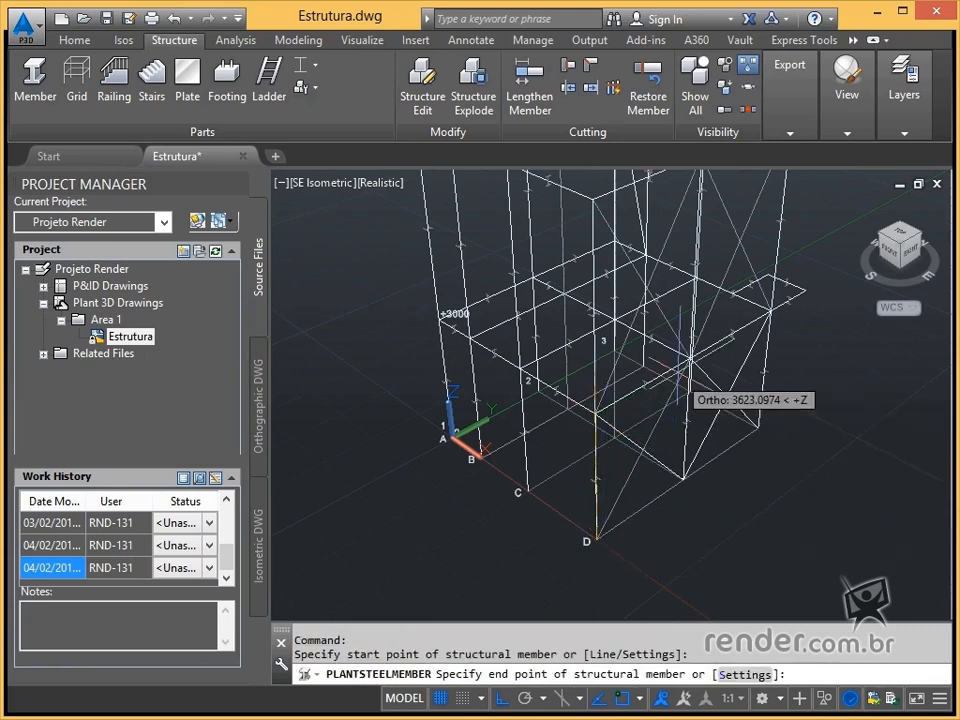
pyautogui.click(690, 357)
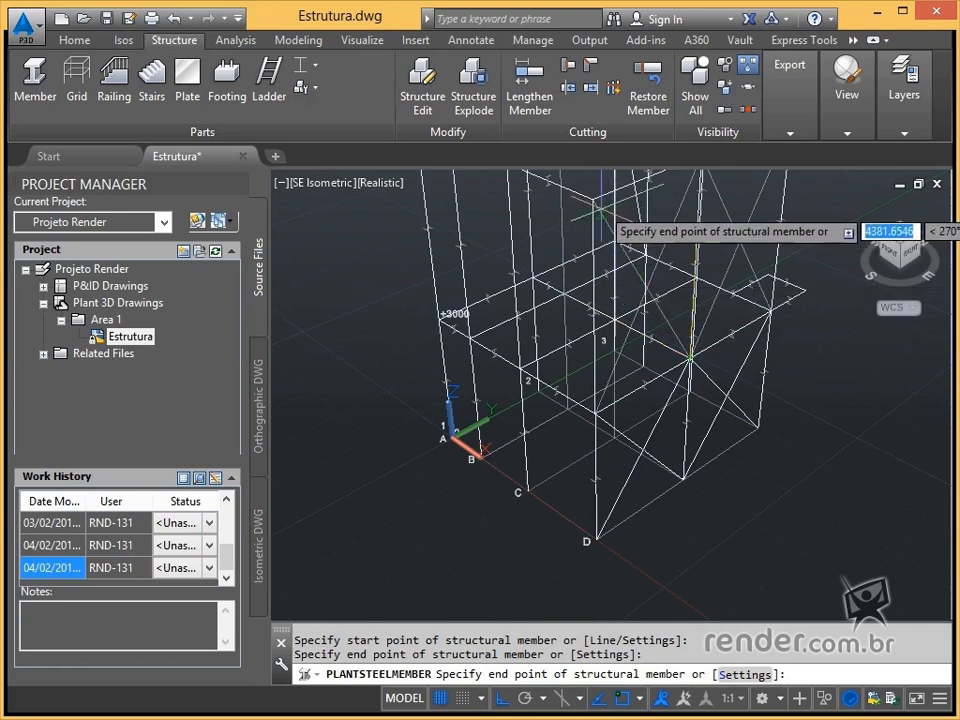
pyautogui.press('Escape')
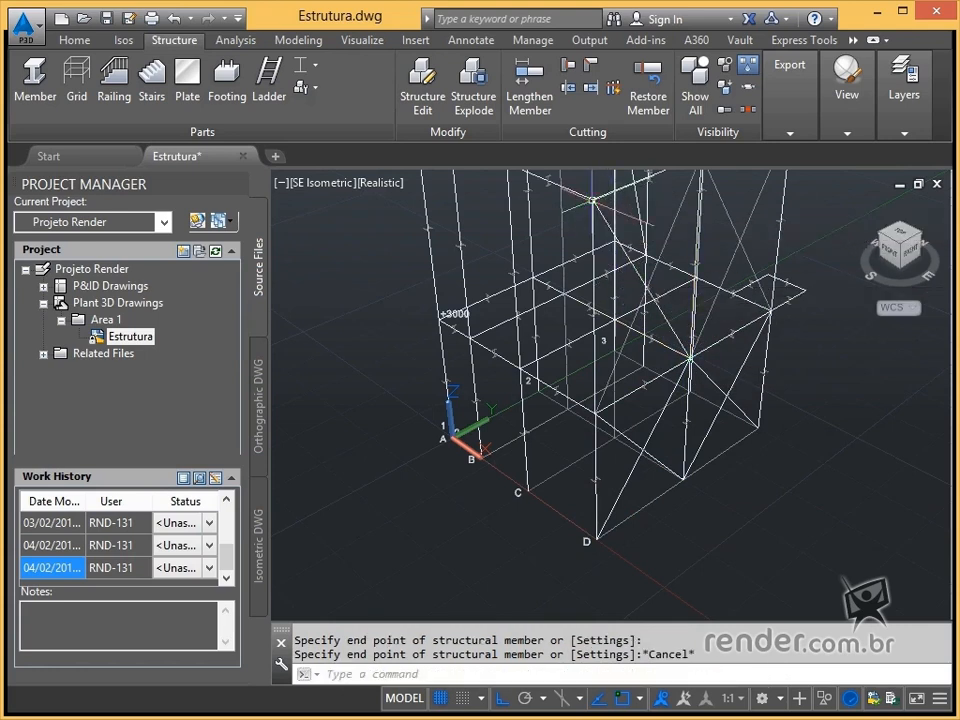
# Place diagonal braces on grid line D from D-1 at level +3000 up to D-2 at level +7000, continuing down to D-3 at level +3000
pyautogui.press('Return')
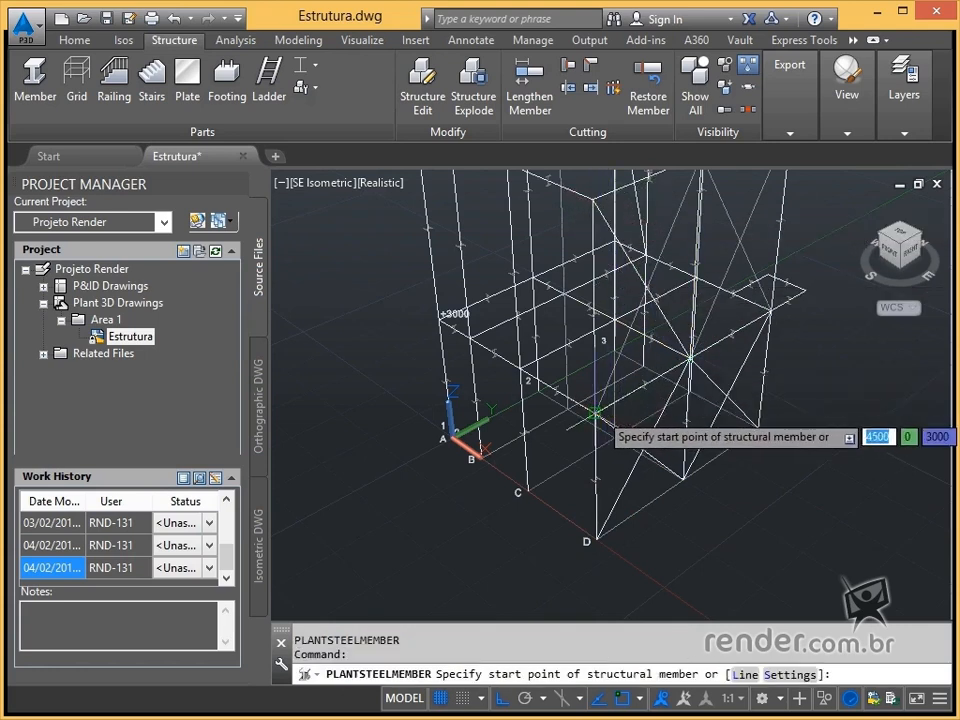
pyautogui.click(597, 410)
pyautogui.moveTo(641, 358); pyautogui.dragTo(598, 424, button='middle')
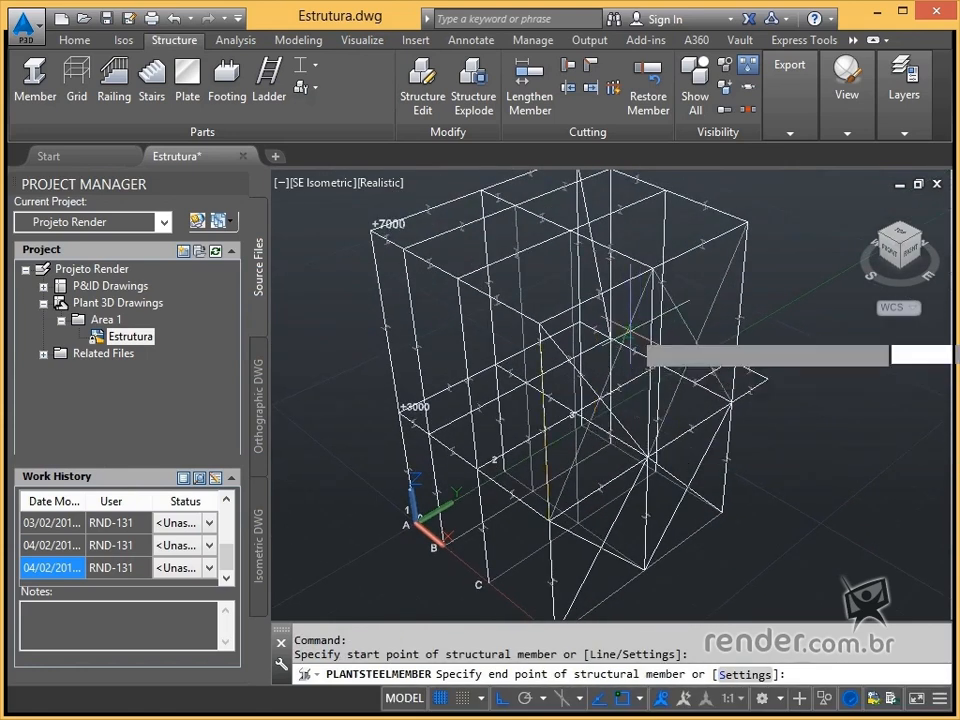
pyautogui.click(651, 268)
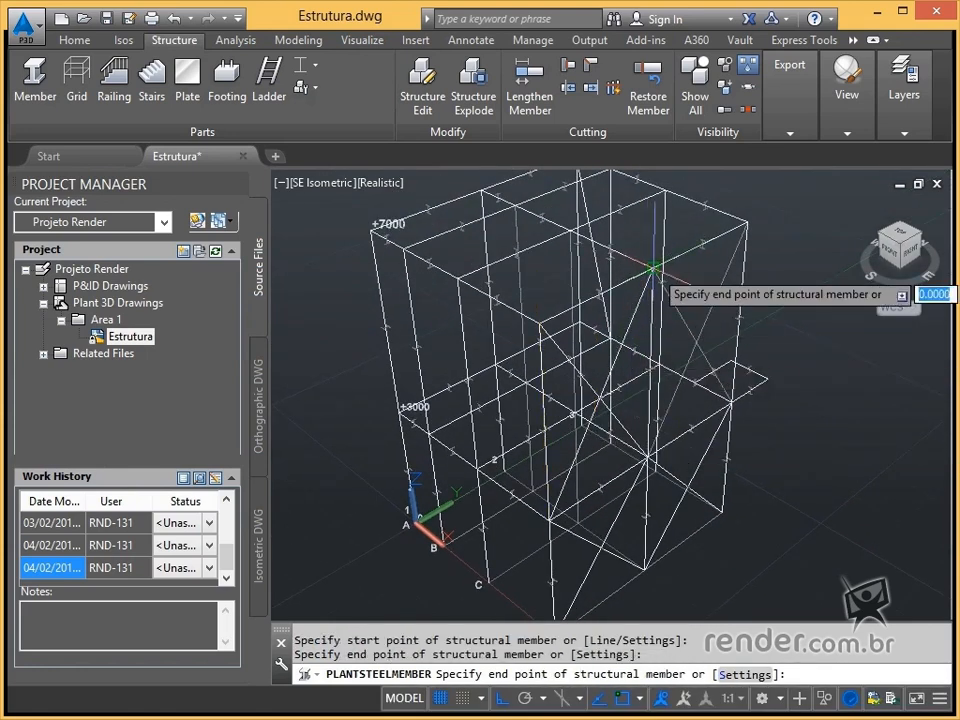
pyautogui.click(732, 402)
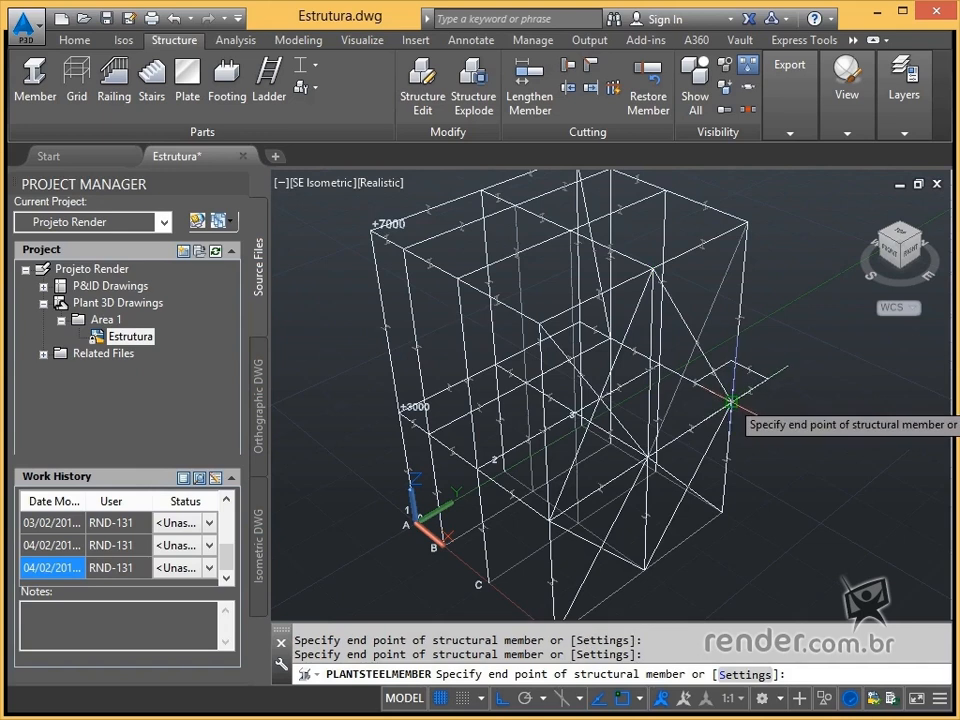
pyautogui.press('Escape')
# Place a diagonal brace on grid line D from D-3 at level +7000 down to D-2 at level +3000
pyautogui.press('Return')
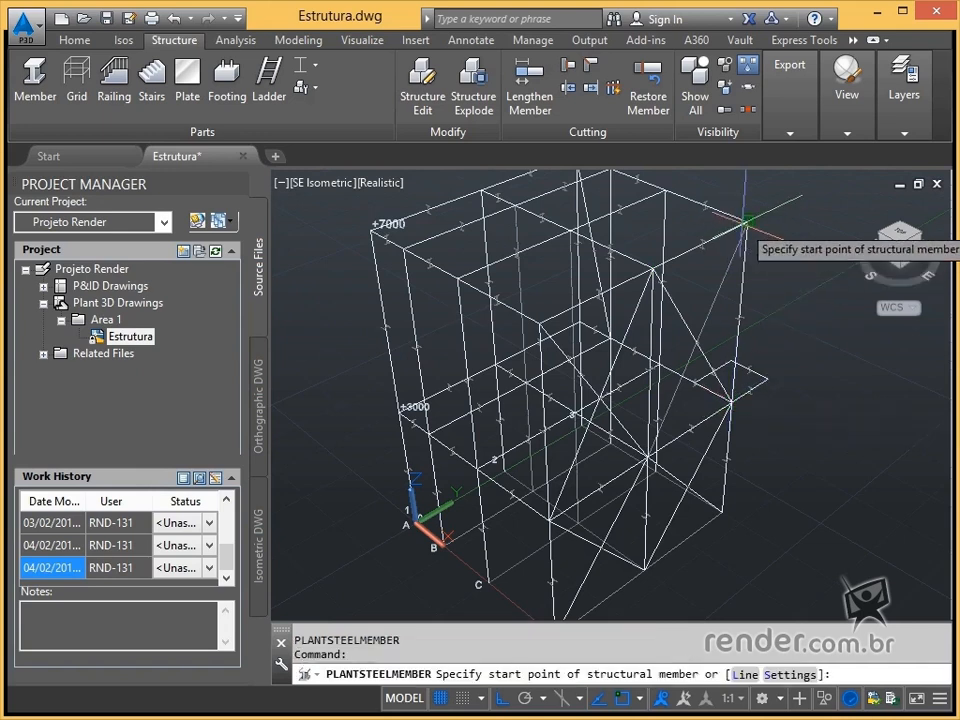
pyautogui.click(746, 222)
pyautogui.click(648, 458)
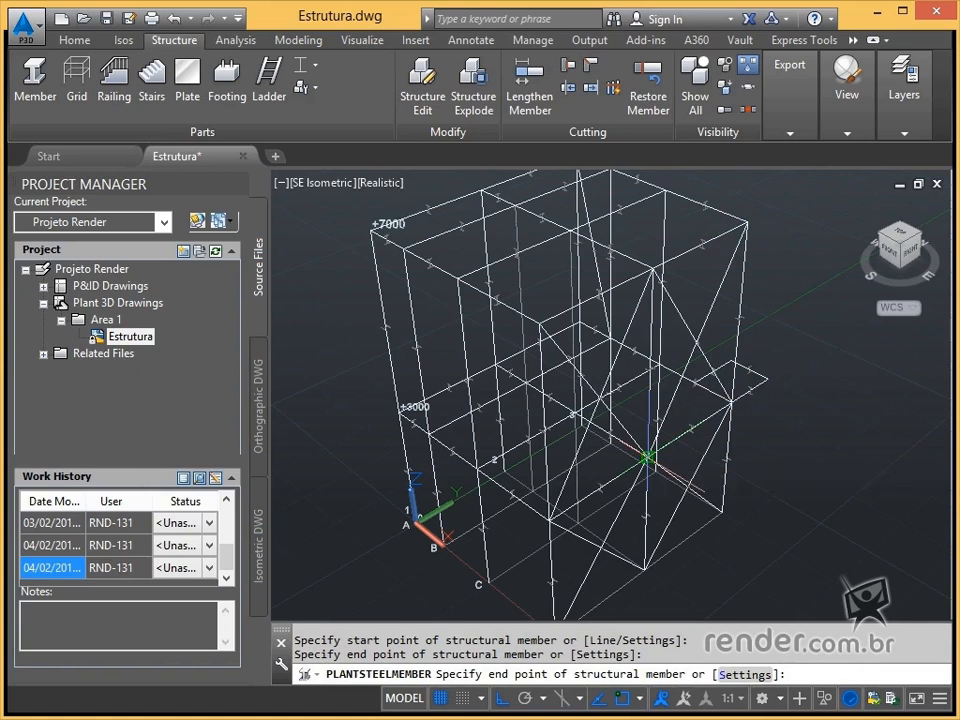
pyautogui.press('Escape')
# Show the structure in the NE isometric view and turn off the GRID layer
pyautogui.scroll(-2, 645, 456)
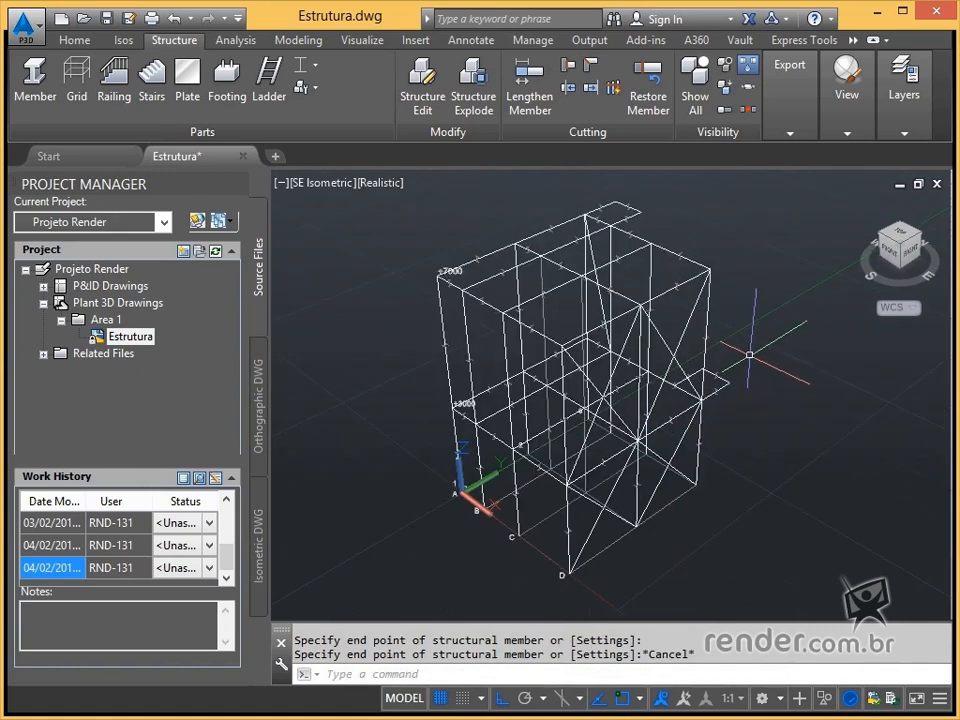
pyautogui.moveTo(913, 258); pyautogui.dragTo(903, 250)
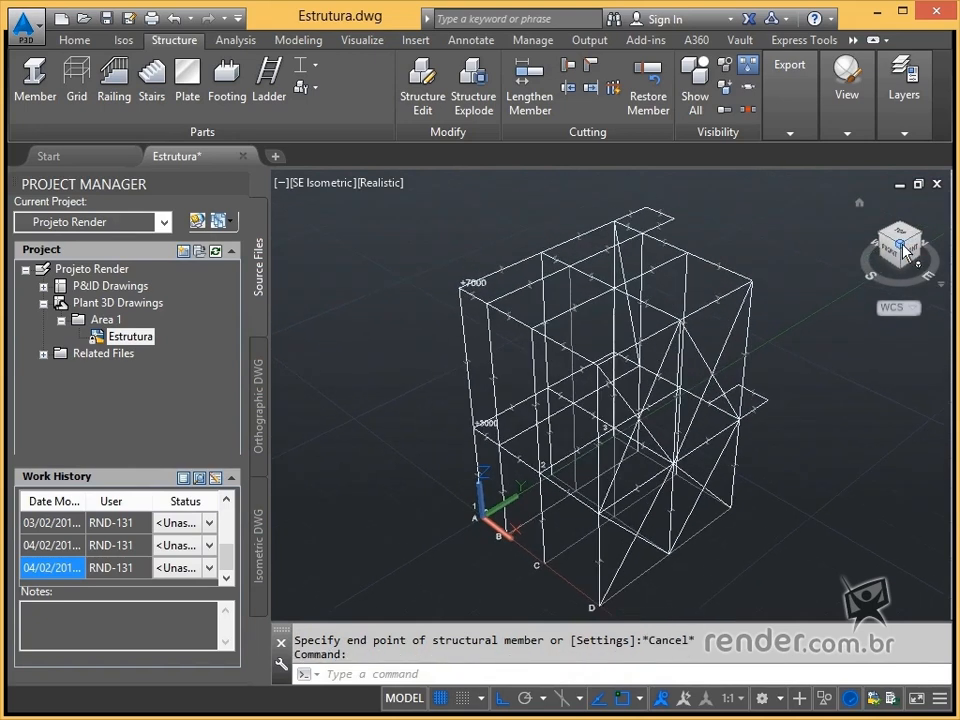
pyautogui.click(922, 246)
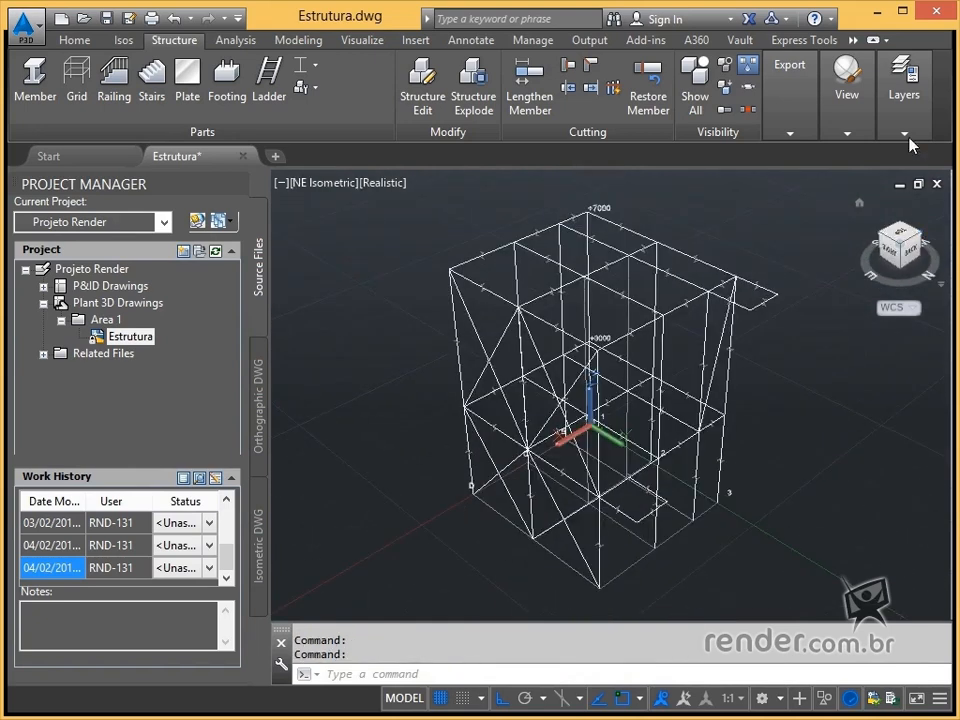
pyautogui.moveTo(682, 126); pyautogui.dragTo(682, 125)
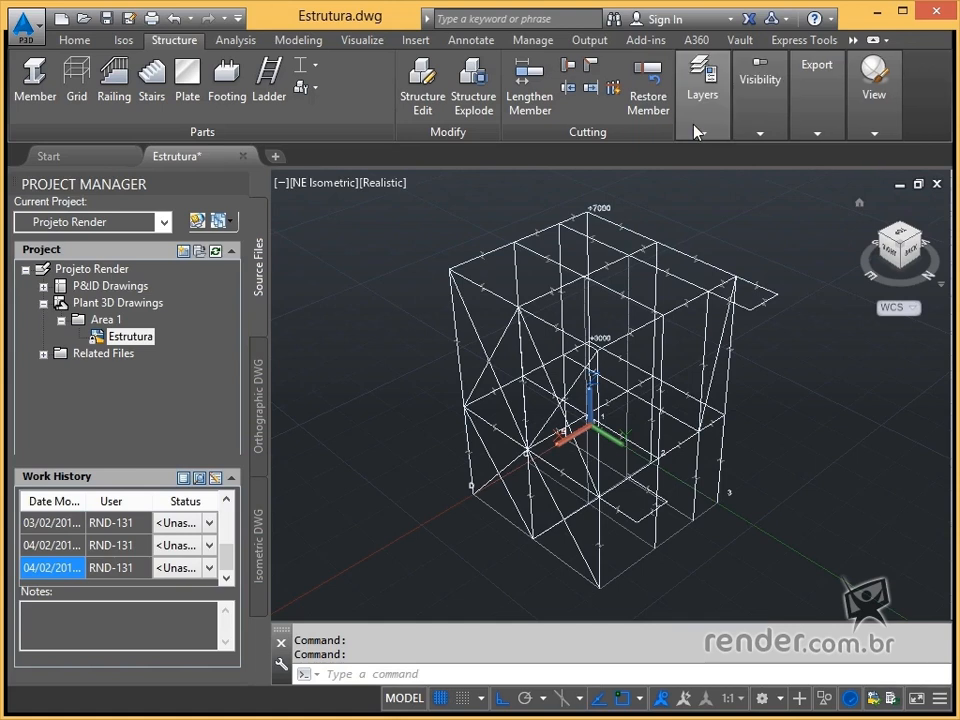
pyautogui.click(855, 157)
pyautogui.click(746, 200)
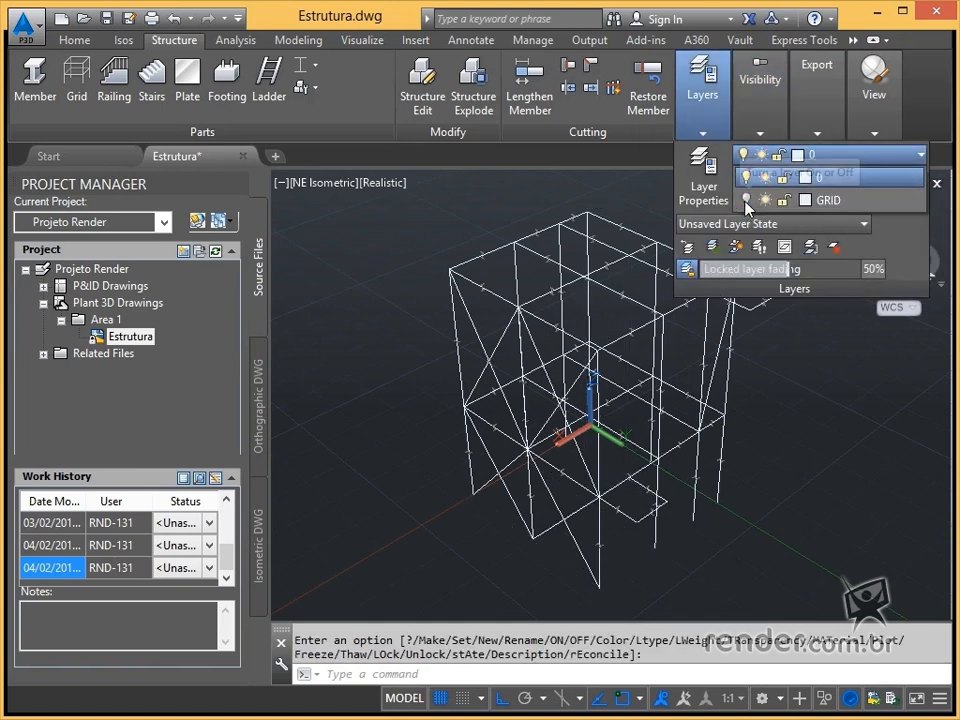